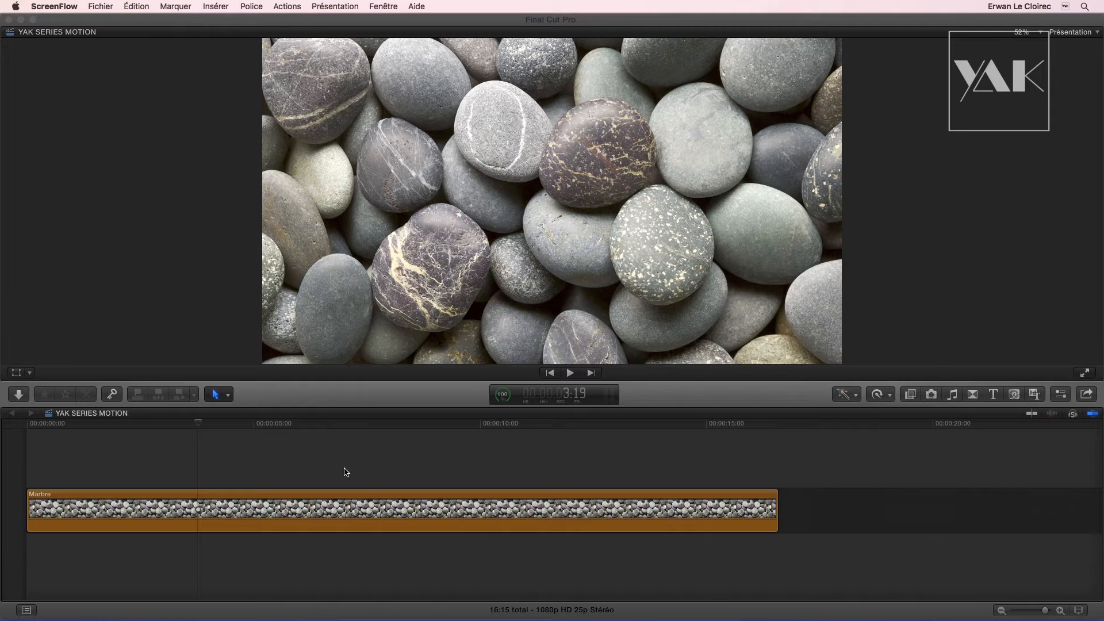
Step: Place the Lower Third title from the YAK2016 titles above the early part of the Marbre clip and go to a frame showing it
left_click(994, 394)
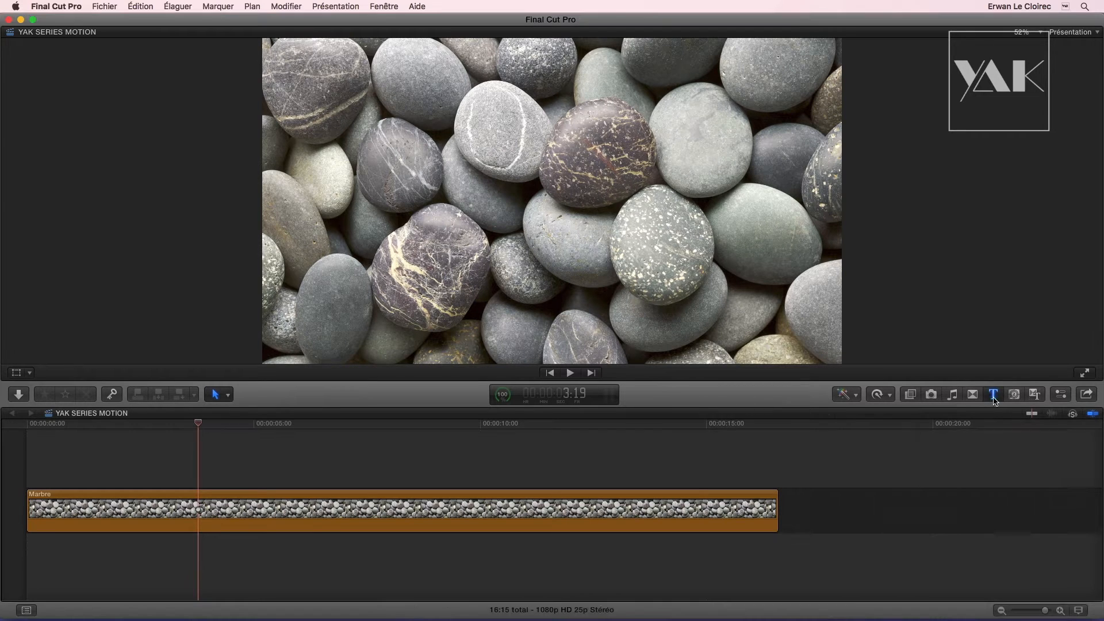
left_click_drag(968, 451, 90, 480)
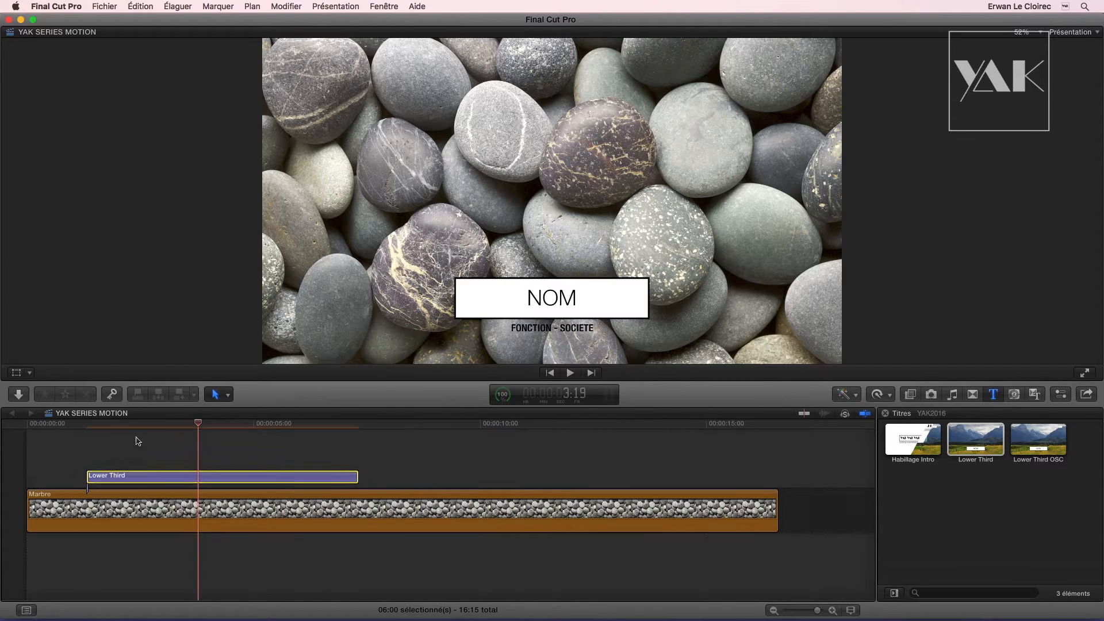
key("j")
key("j")
key("l")
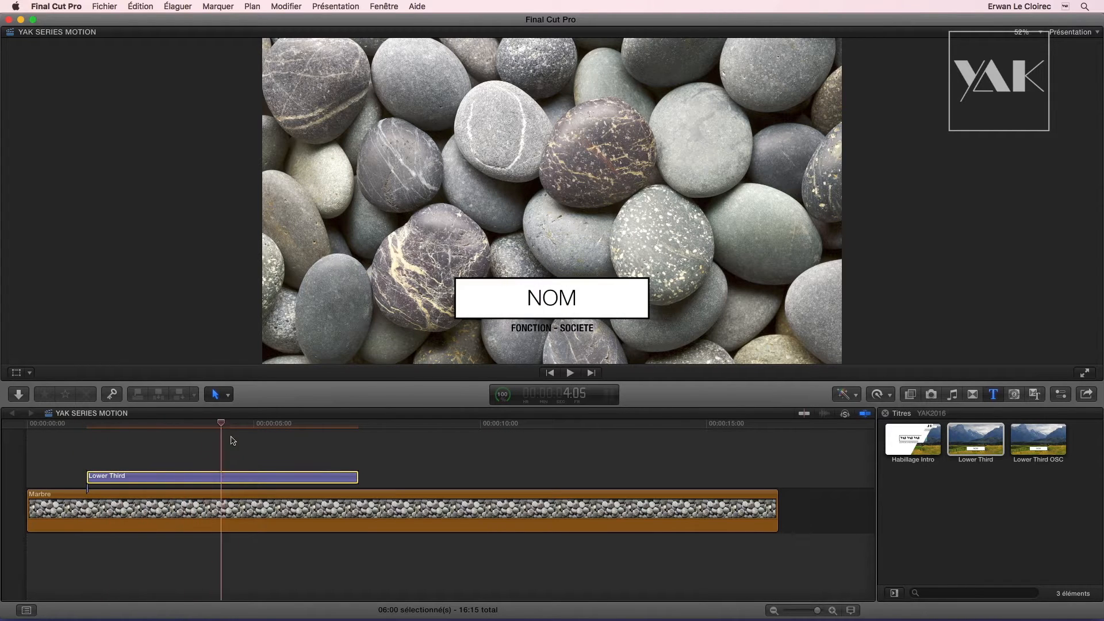
left_click(228, 455)
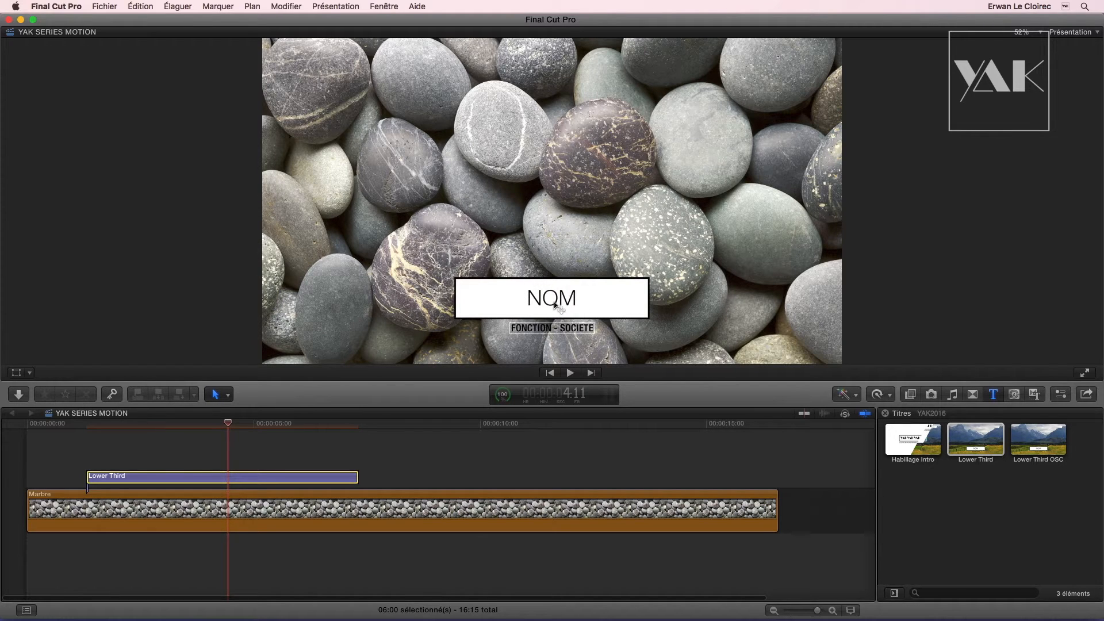
Step: Try to move the Lower Third title with the viewer's Transform handles, return it to its original position and finish transforming
left_click(16, 373)
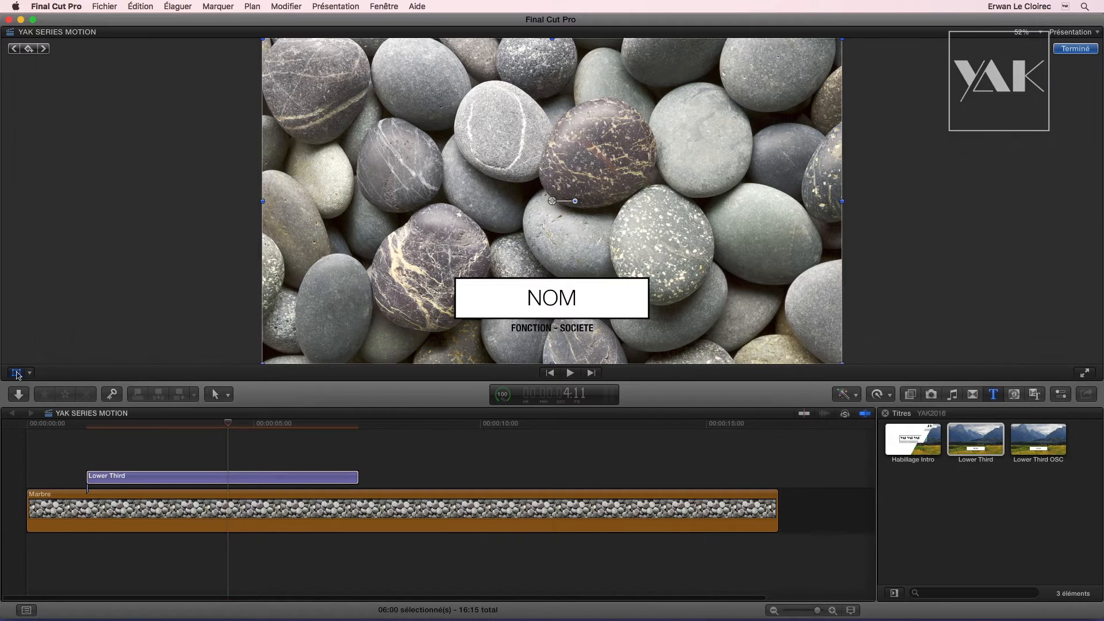
mouse_move(549, 204)
left_mouse_down()
mouse_move(412, 206)
mouse_move(607, 149)
mouse_move(446, 230)
mouse_move(476, 148)
mouse_move(552, 201)
left_mouse_up()
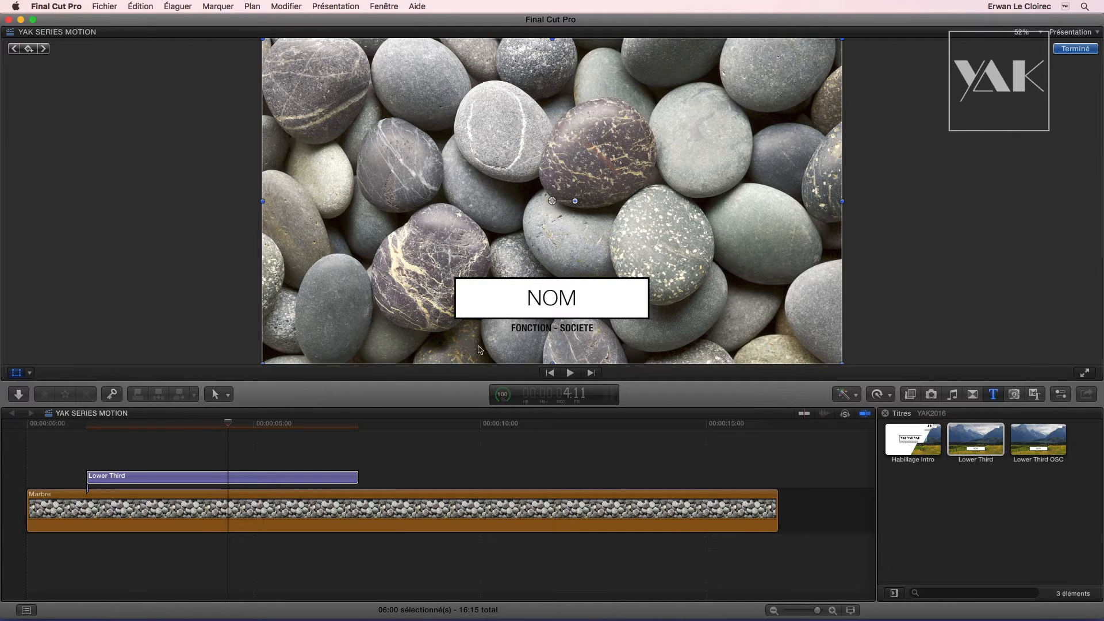
left_click(1072, 49)
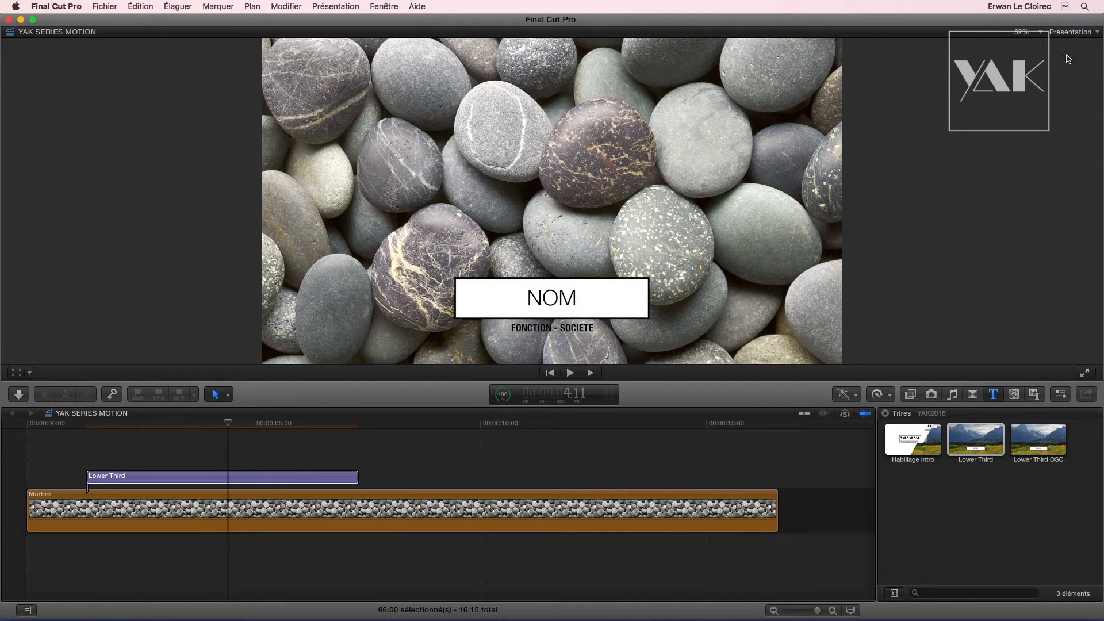
Step: Shift the Lower Third title's X position to about -44 px in its video properties and reset it to 0
left_click(1061, 395)
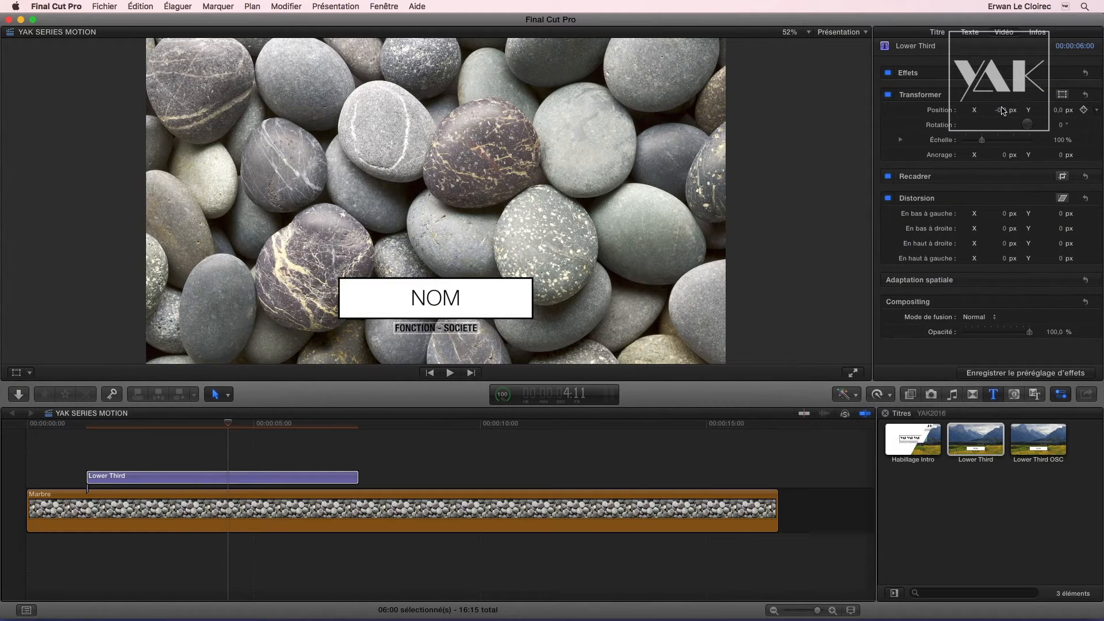
left_click(219, 457)
mouse_move(222, 425)
left_mouse_down()
mouse_move(251, 424)
mouse_move(232, 426)
left_mouse_up()
left_click(252, 476)
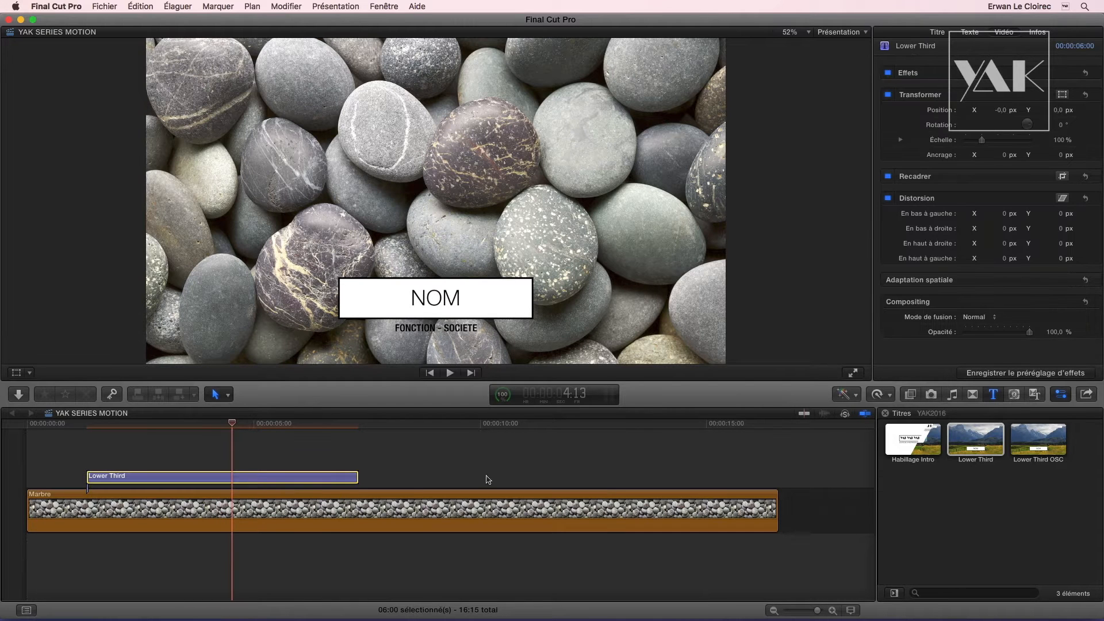
left_click_drag(1000, 110, 999, 111)
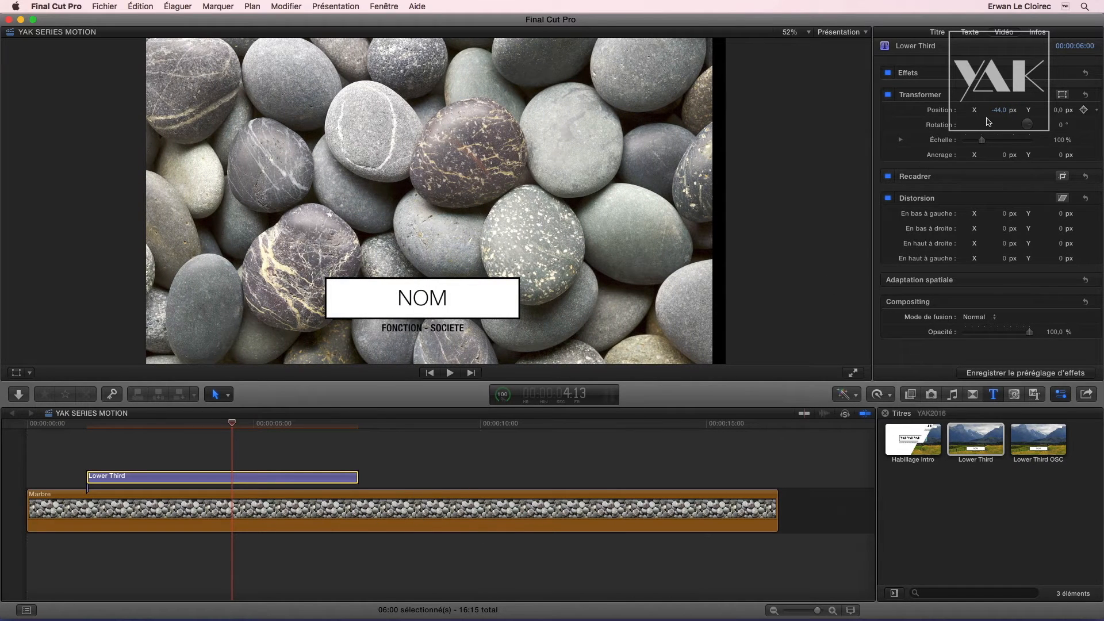
type("0")
key("Return")
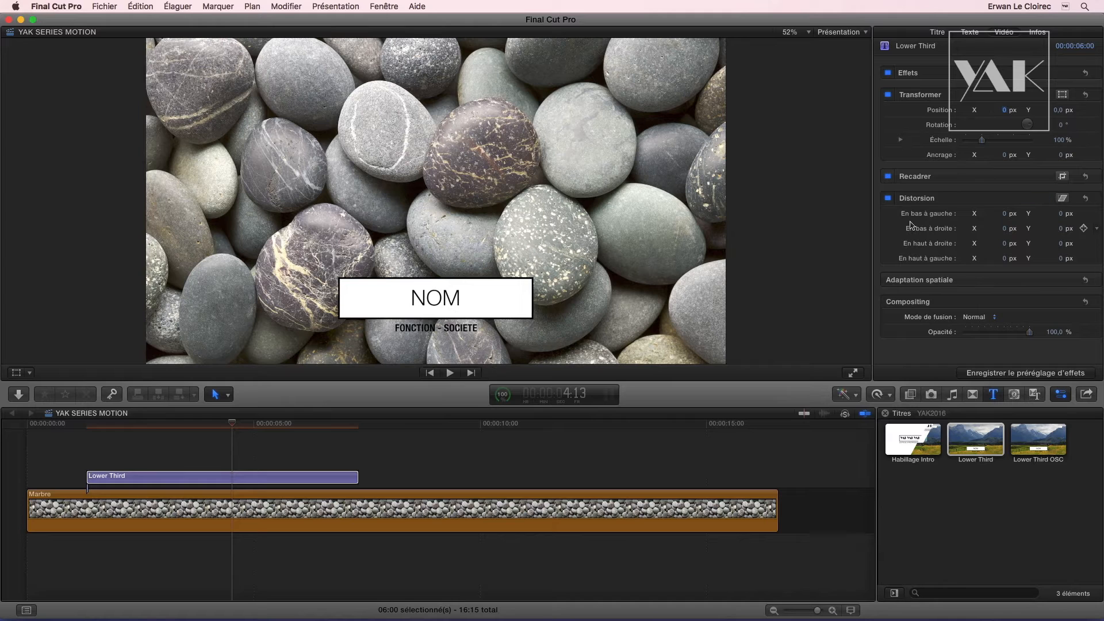
Step: Show the title's published parameters and place the Lower Third OSC title above the later part of the Marbre clip
left_click(937, 32)
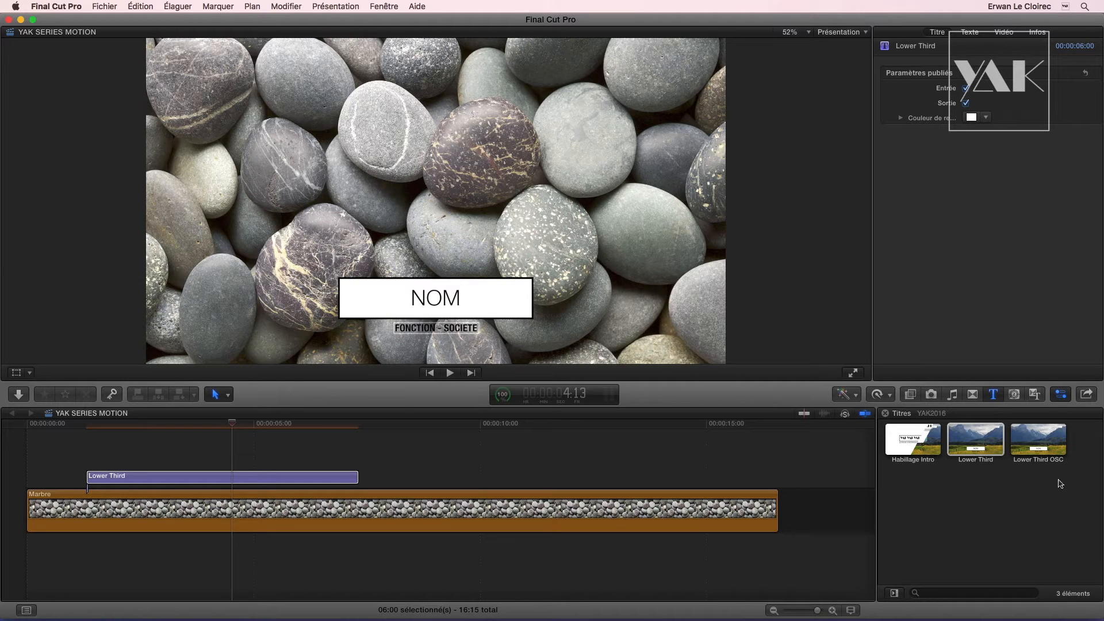
left_click_drag(1038, 443, 462, 467)
left_click(564, 428)
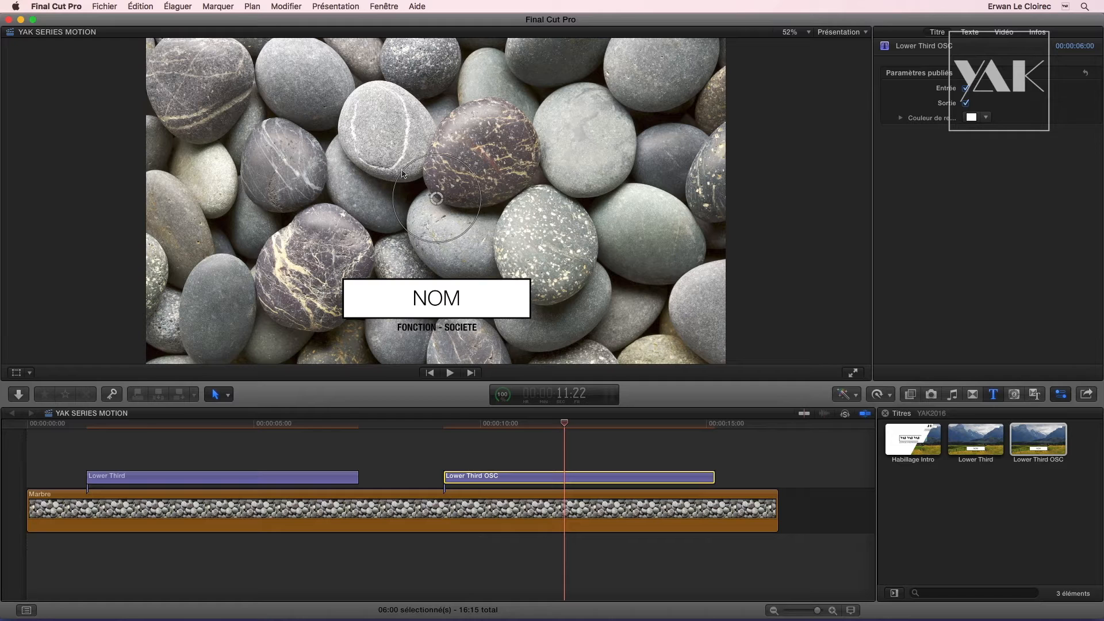
Step: Move the Lower Third OSC title toward the left of the picture with its on-screen control and display the safe zone guides
left_click_drag(436, 200, 283, 202)
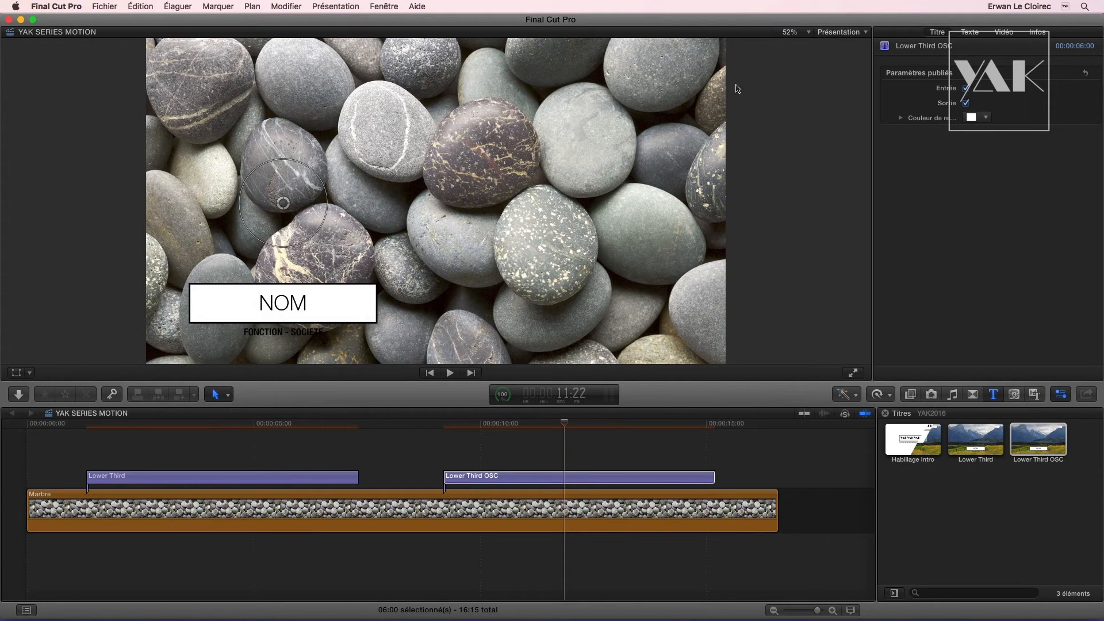
left_click(835, 33)
left_click(834, 219)
Step: Scale down the Lower Third OSC title and fit it into the lower-left corner of the inner safe zone
left_click_drag(279, 210, 272, 217)
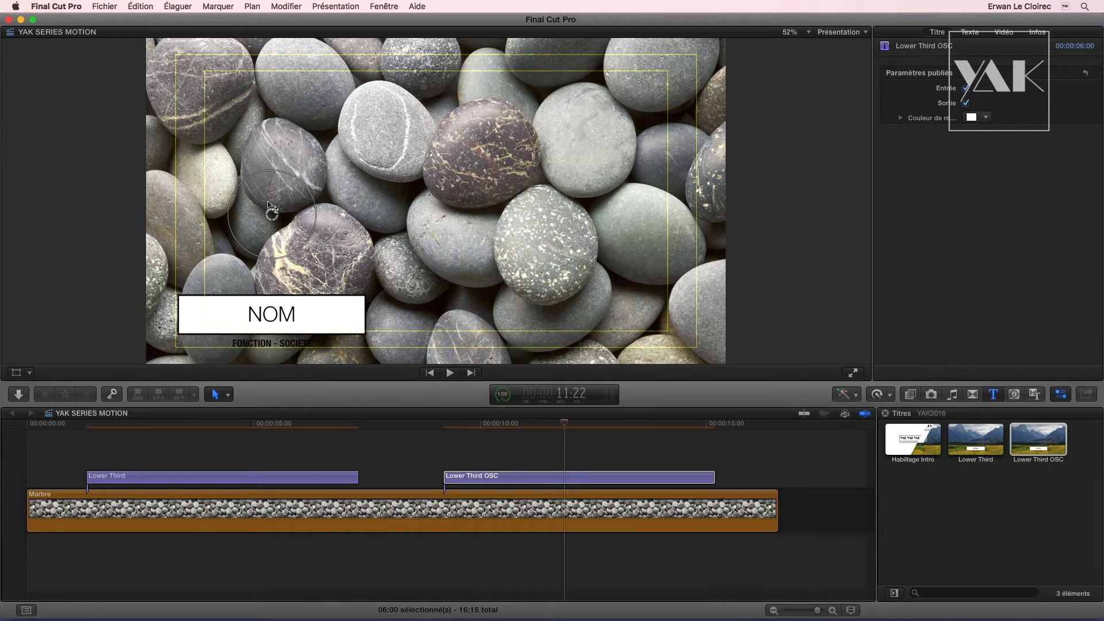
left_click(273, 217)
left_click_drag(274, 217, 292, 200)
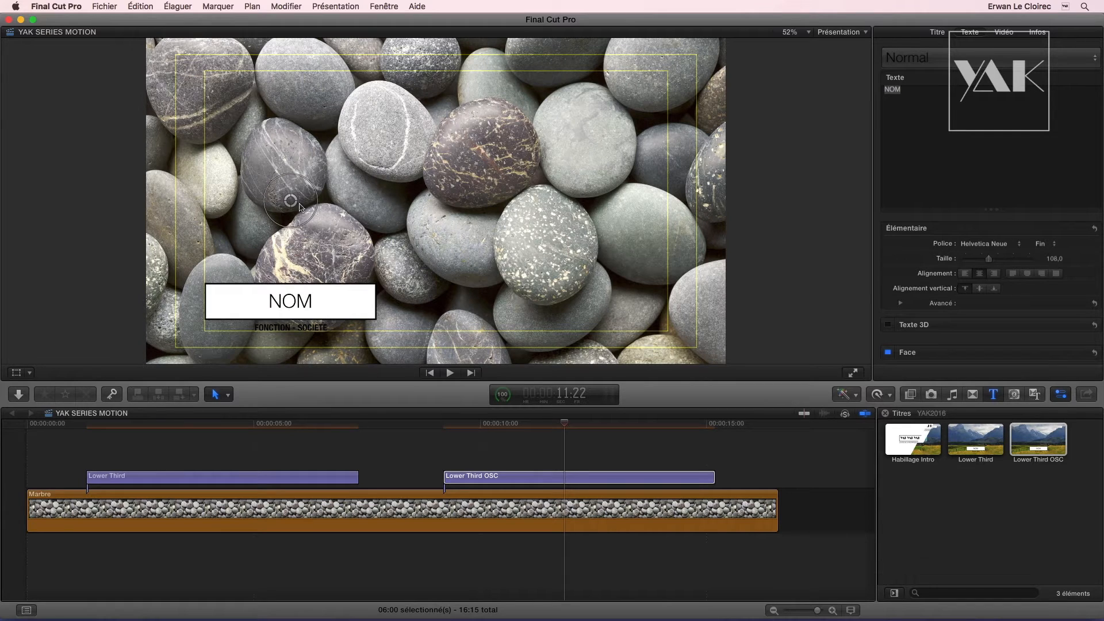
Step: Move the Lower Third OSC title back near the picture's horizontal centre with its on-screen control
left_click_drag(550, 425, 590, 428)
left_click_drag(290, 203, 449, 206)
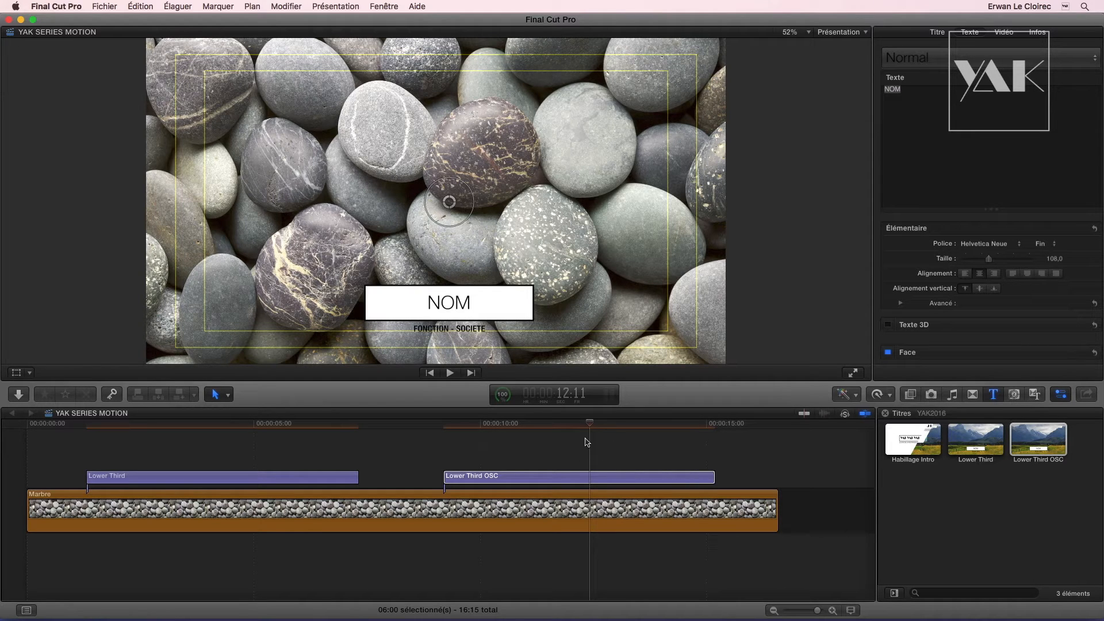
mouse_move(589, 427)
left_mouse_down()
mouse_move(490, 427)
mouse_move(625, 427)
mouse_move(572, 426)
left_mouse_up()
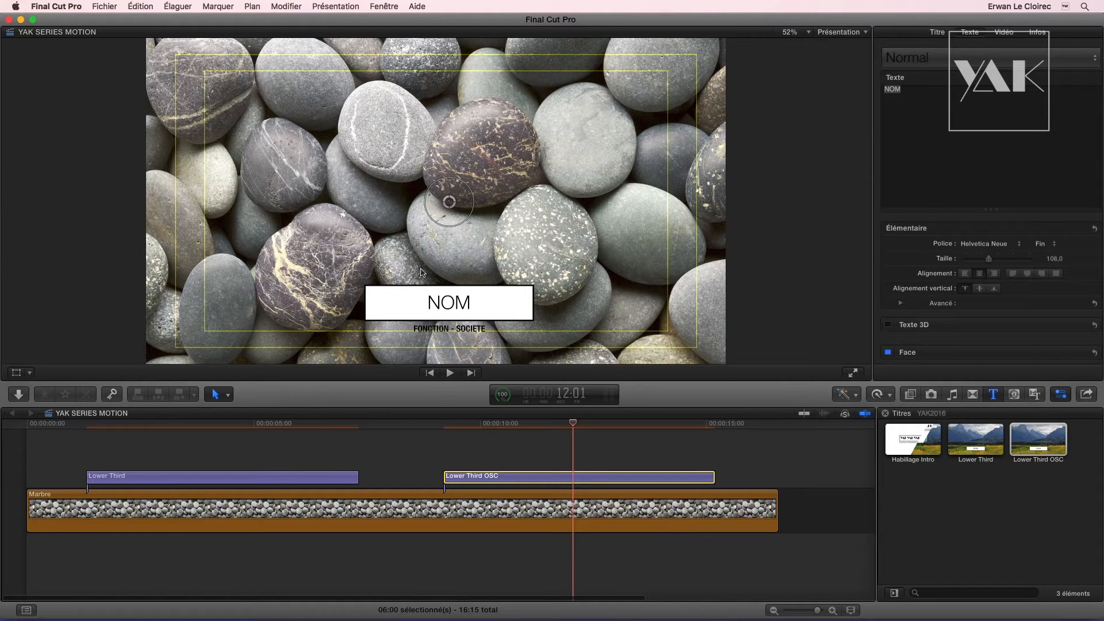
left_click_drag(449, 205, 450, 202)
Step: Delete the Lower Third OSC title from the timeline and return the playhead to the Lower Third title
left_click(575, 477)
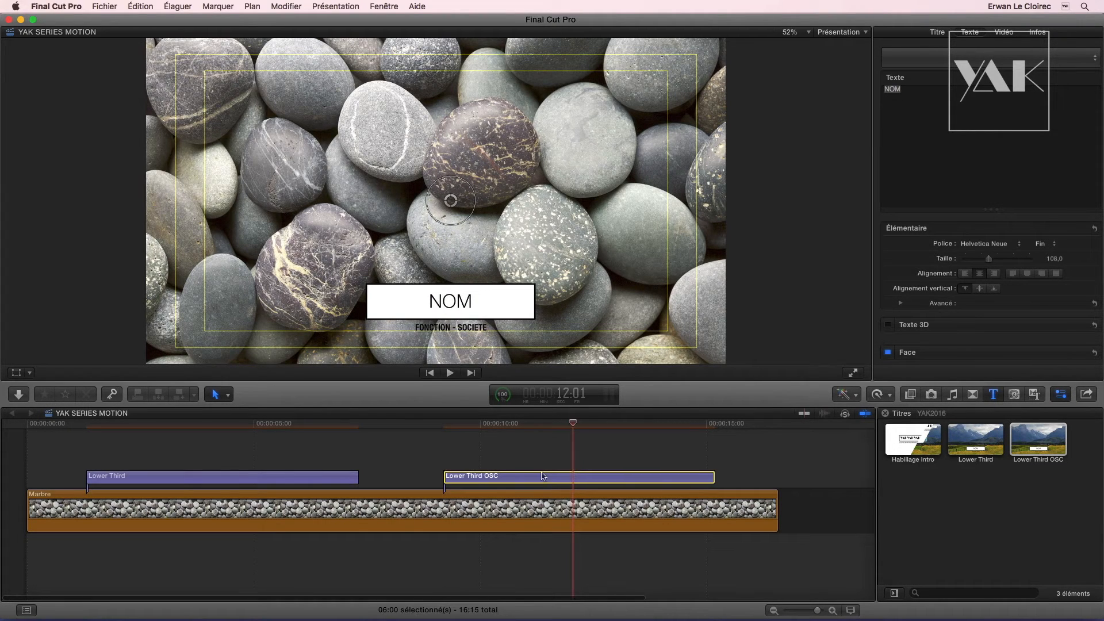
key("Delete")
left_click(271, 424)
left_click(240, 424)
left_click_drag(194, 424, 216, 424)
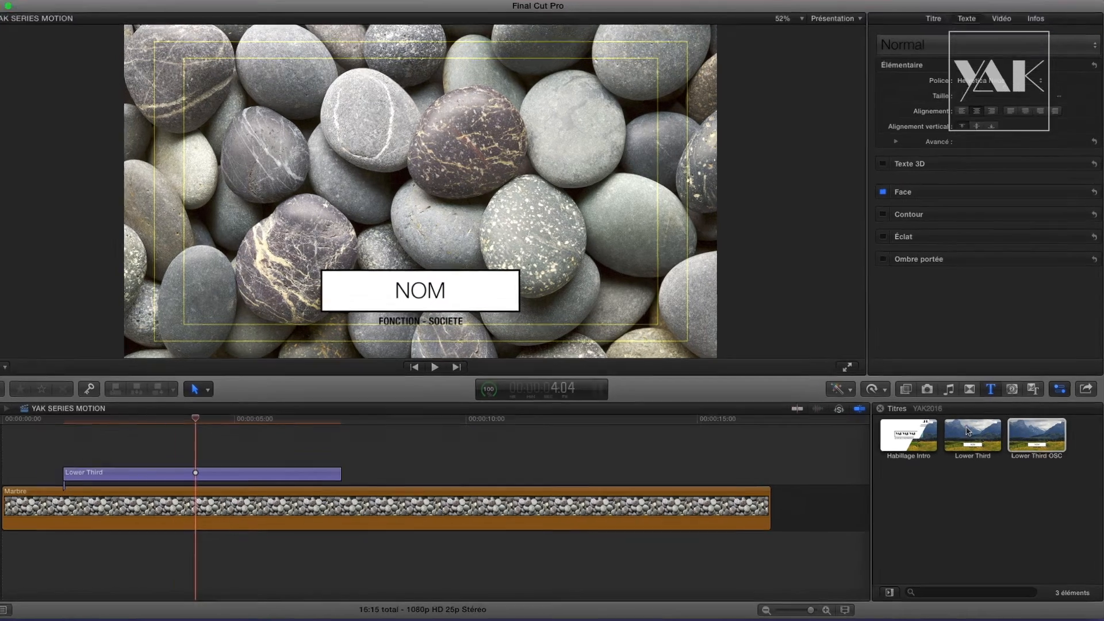
Step: Open the Lower Third title template from the YAK2016 titles in Motion
left_click(972, 449)
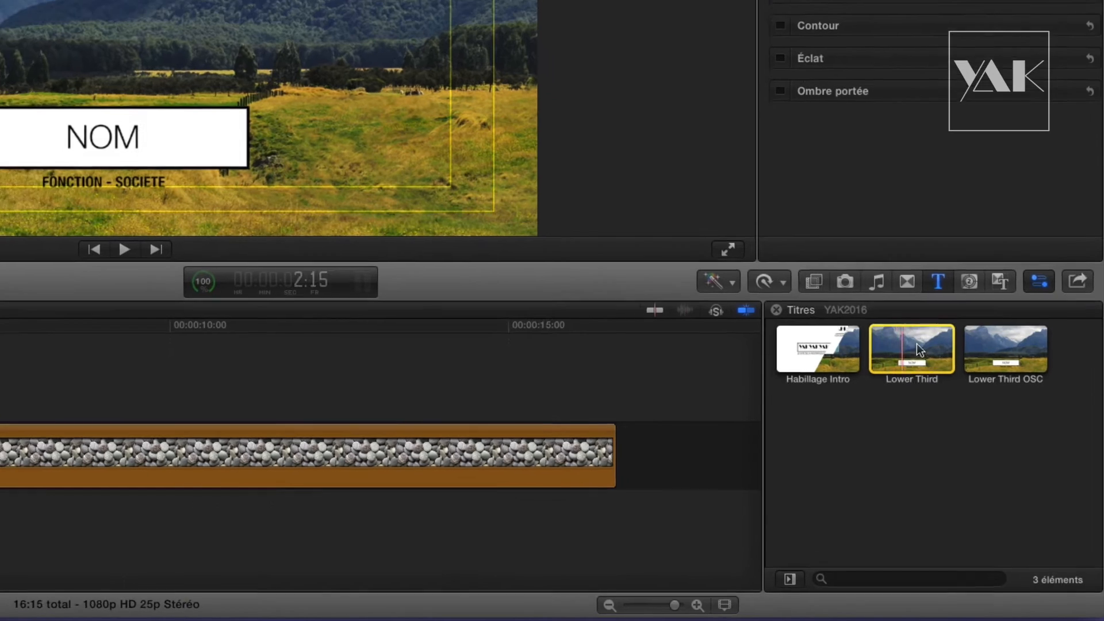
right_click(896, 327)
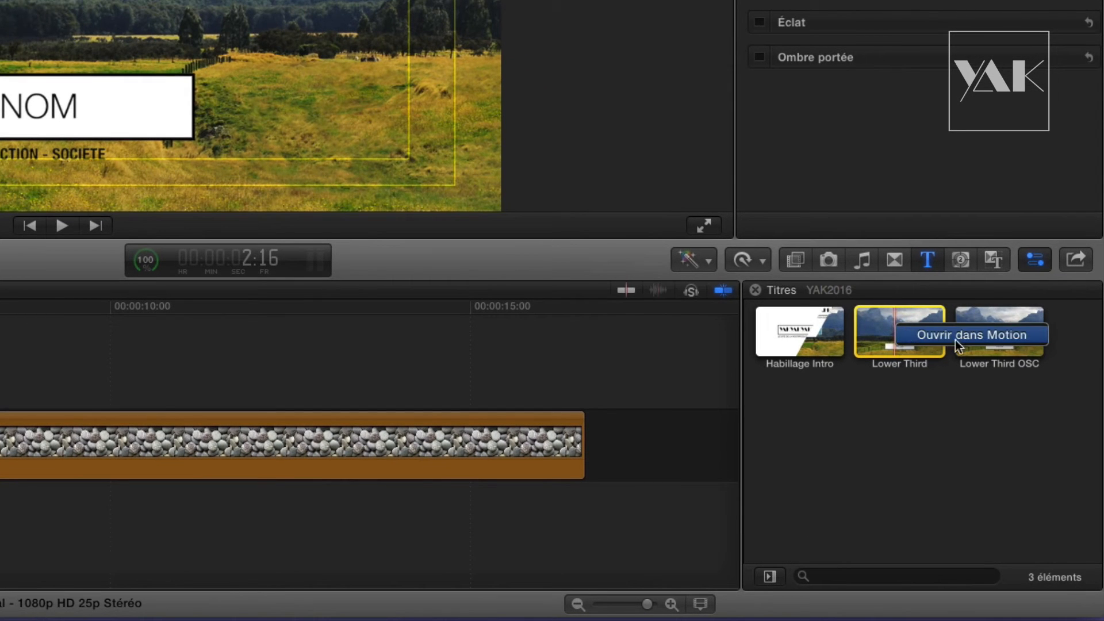
left_click(935, 336)
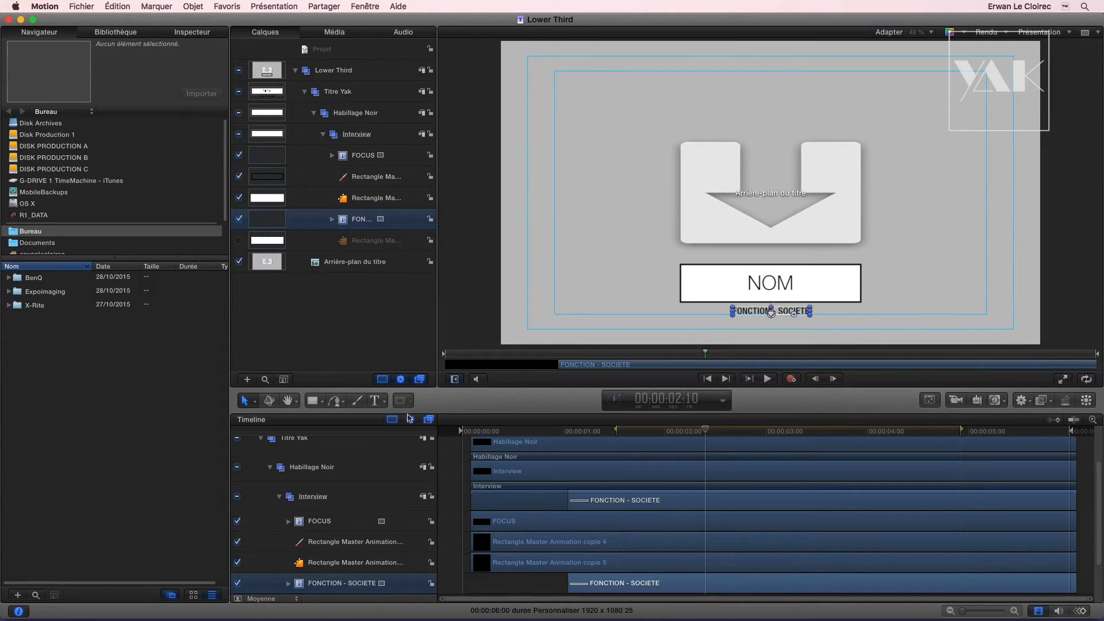
Step: Return to the project's first frame, collapse the Titre Yak group inside Lower Third, and toggle the title background's visibility off and on
left_click_drag(700, 435, 386, 456)
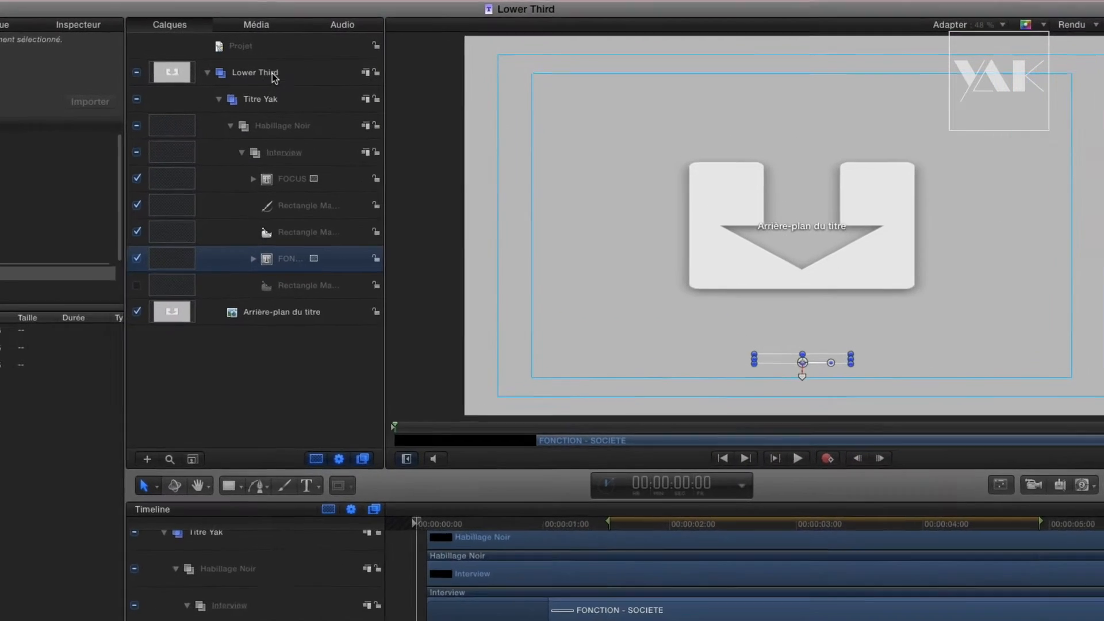
left_click(322, 70)
left_click(295, 70)
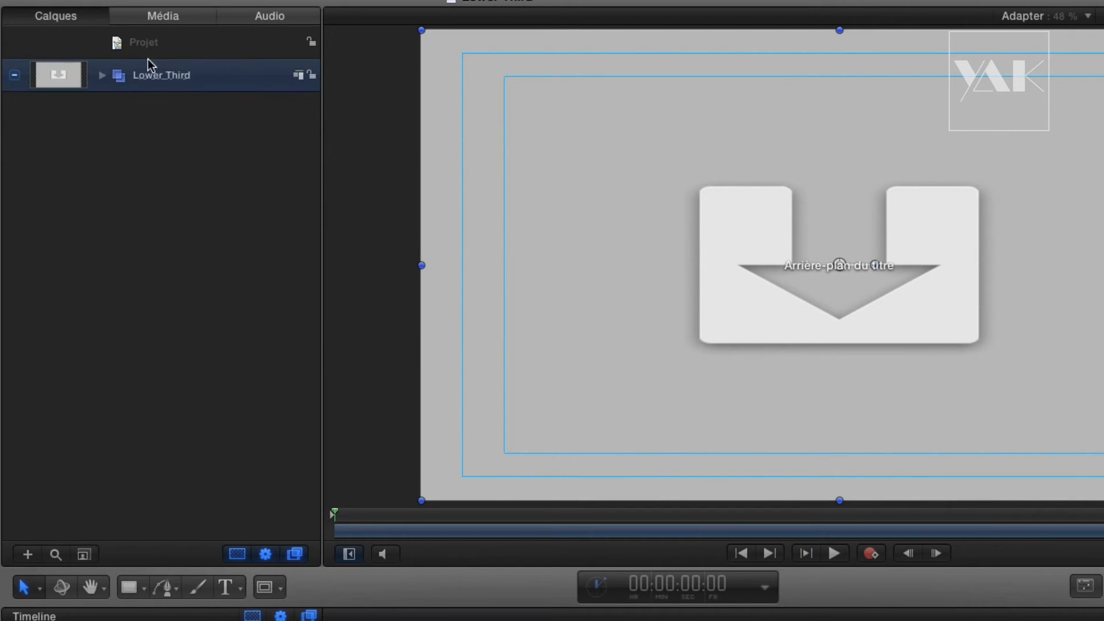
left_click(100, 76)
left_click(115, 109)
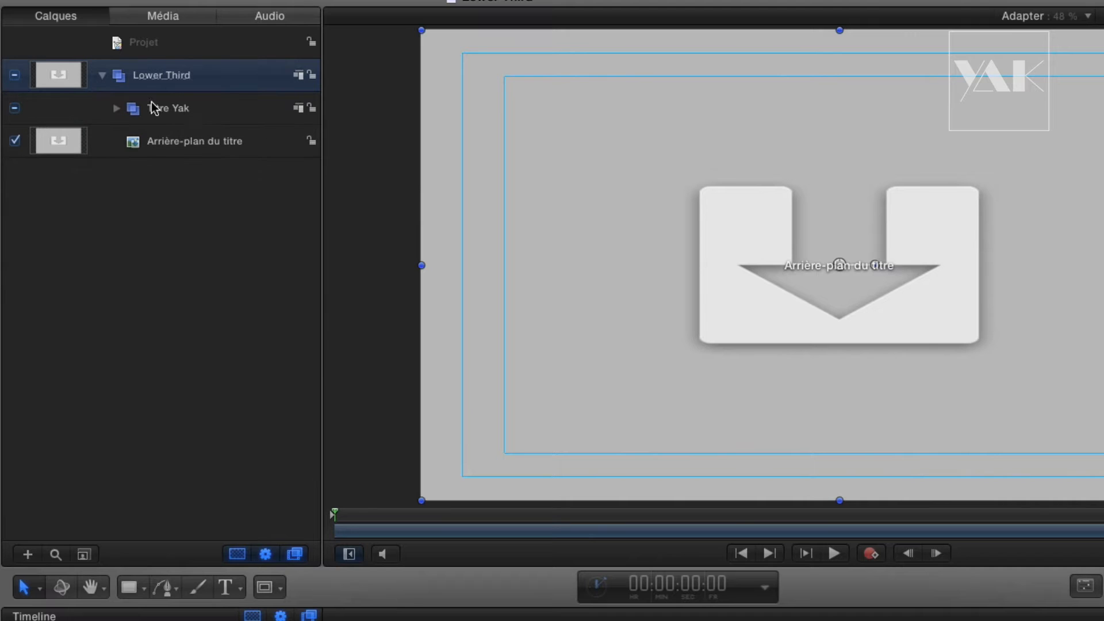
left_click(15, 141)
left_click(15, 140)
Step: Add a new group above Lower Third and name it HUD
left_click(27, 556)
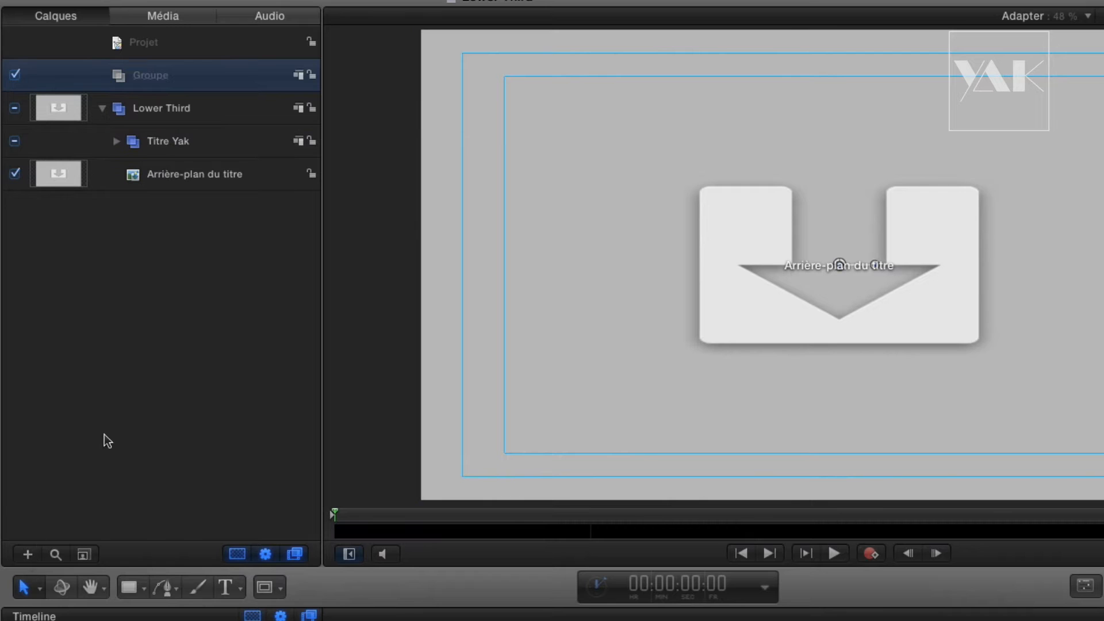
double_click(162, 74)
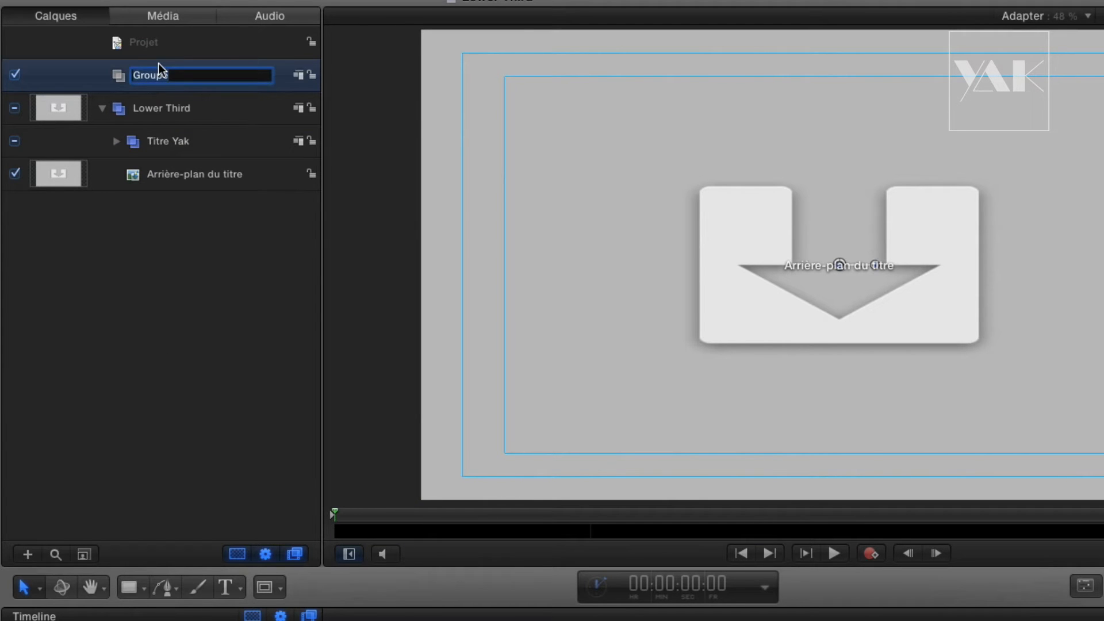
type("HUD")
key("Return")
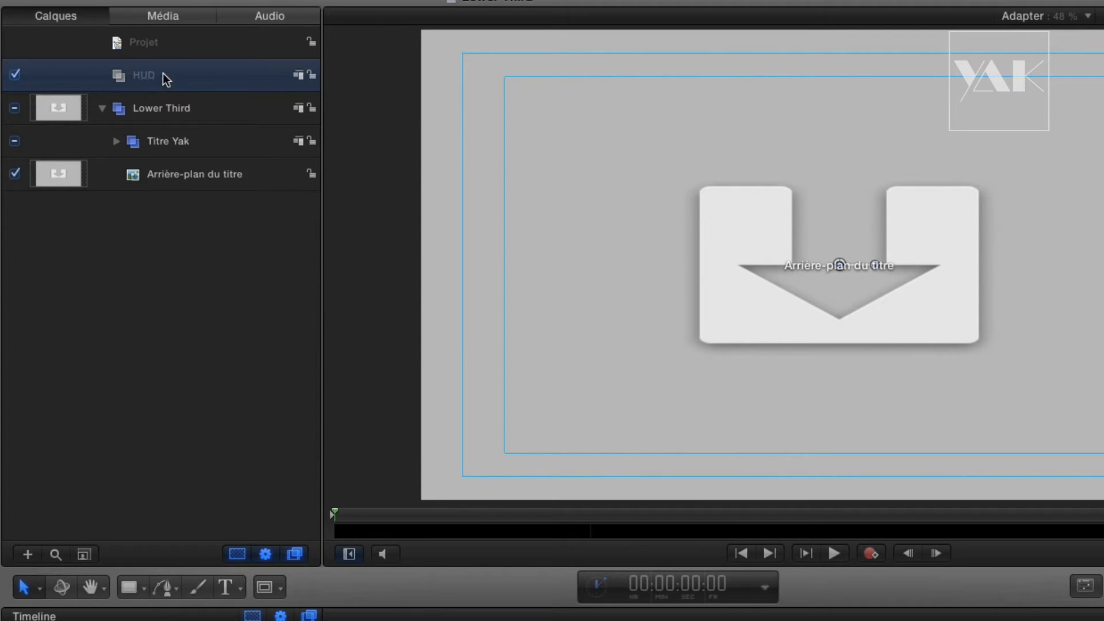
Step: Draw a rectangle in the HUD group over the middle of the title background and hide it
left_click(129, 586)
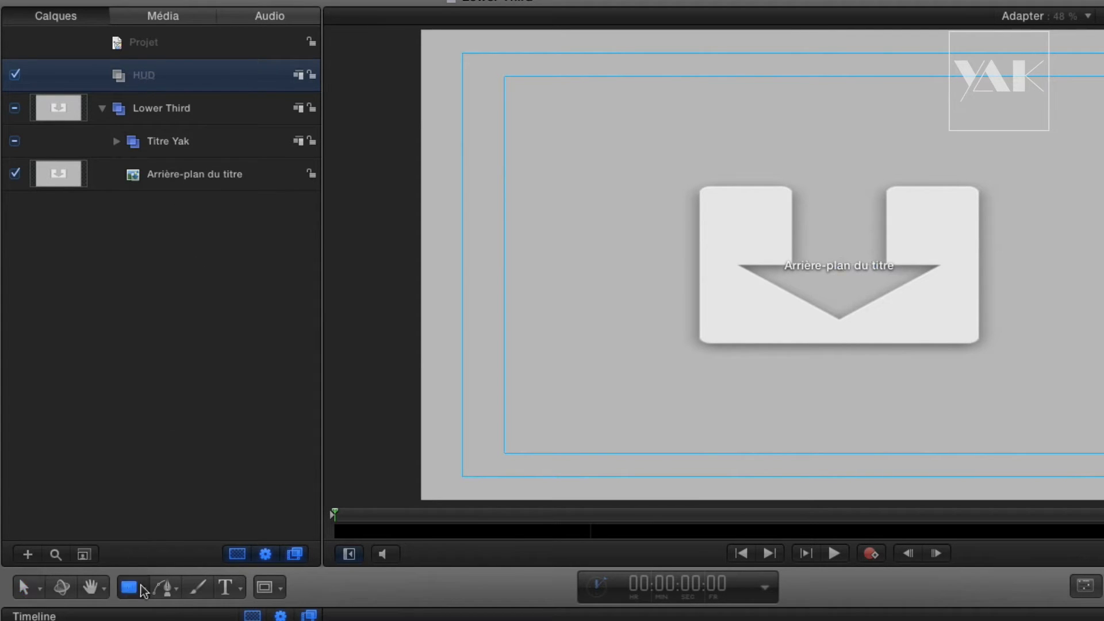
left_click_drag(780, 182, 965, 340)
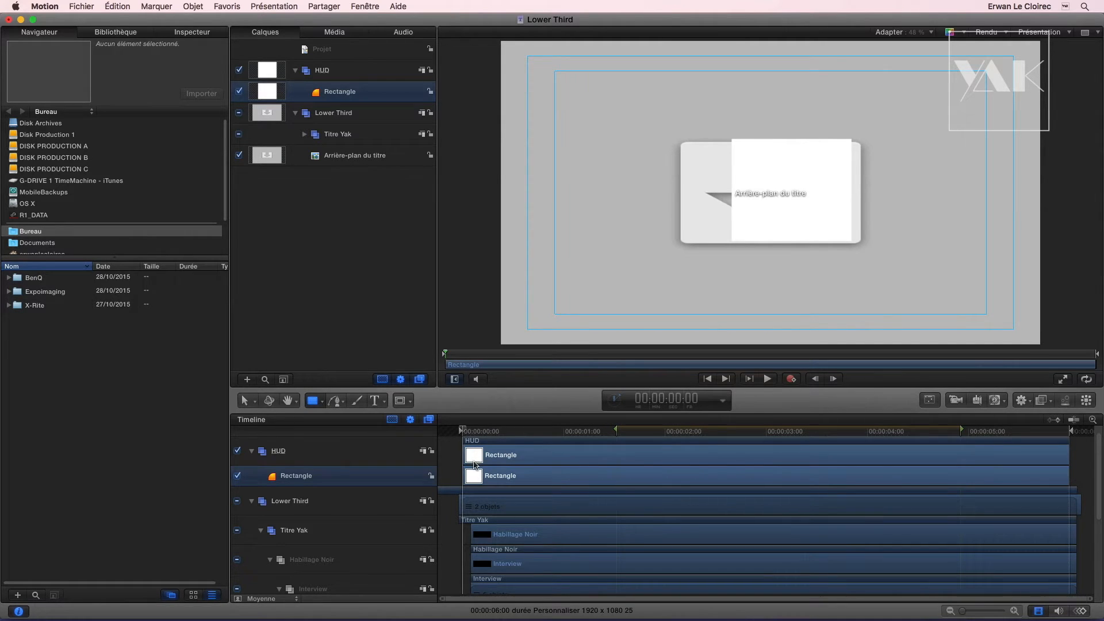
left_click(239, 92)
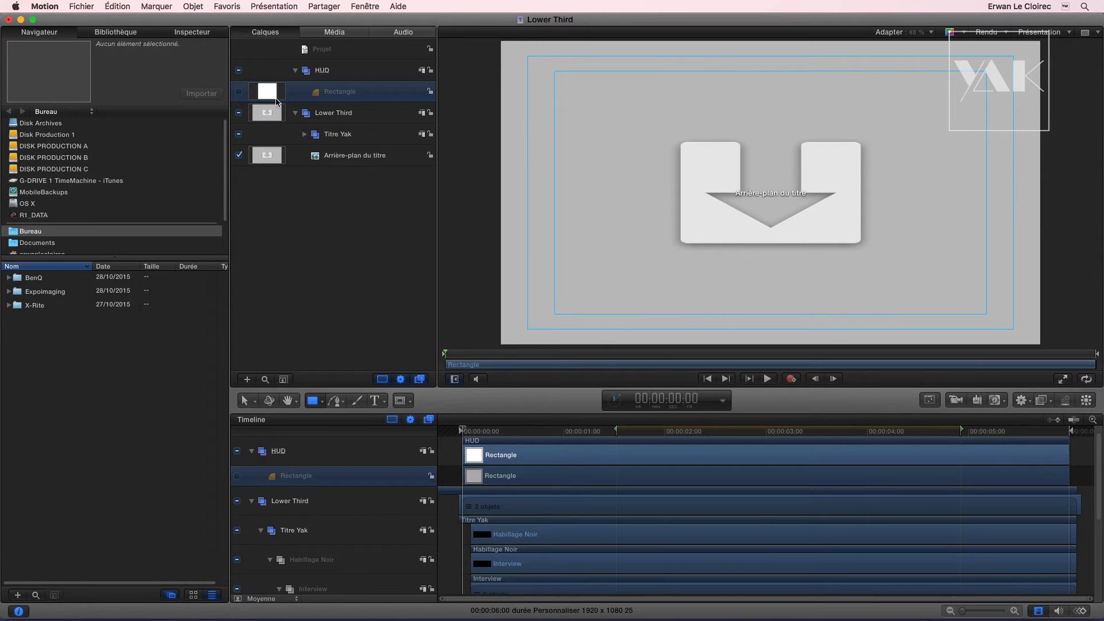
Step: Give the HUD group a fixed resolution of 1920 by 1080
left_click(351, 78)
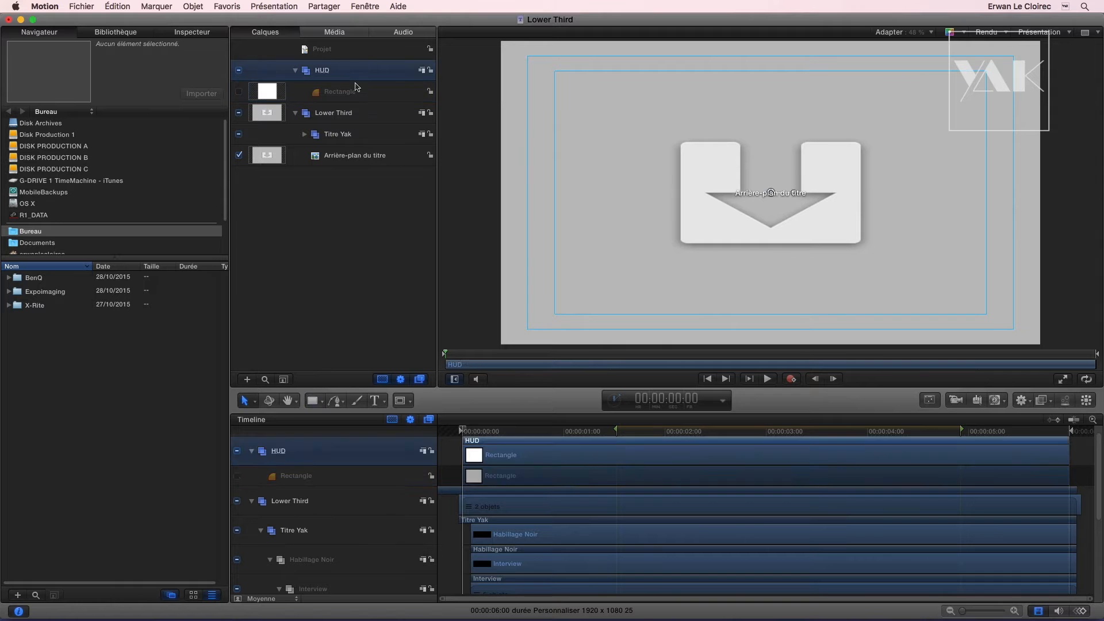
left_click(195, 33)
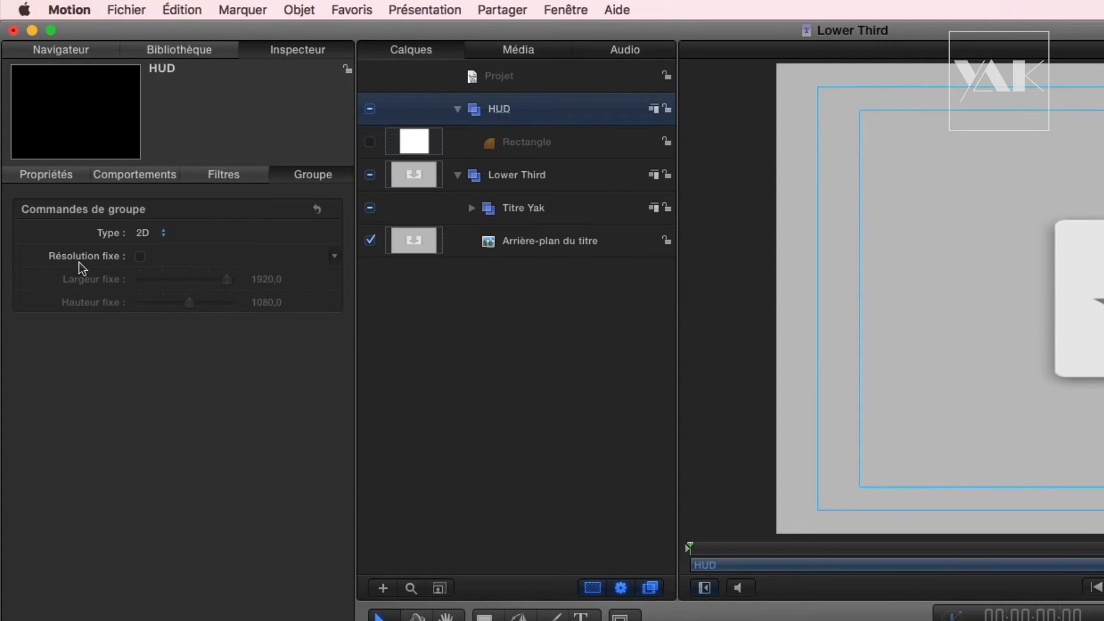
left_click(141, 257)
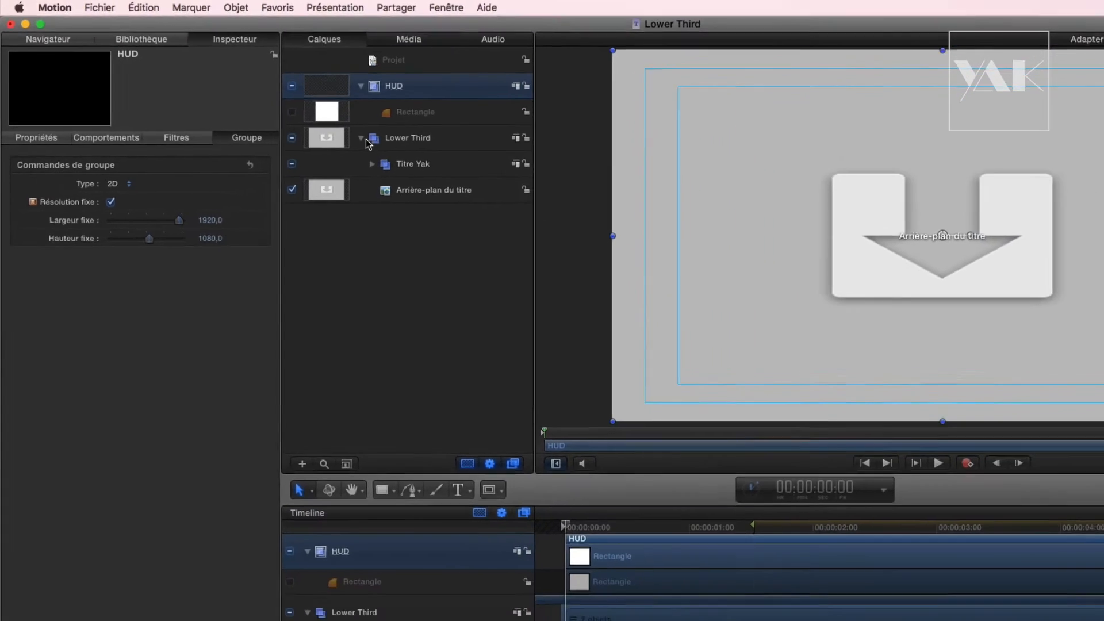
Step: Collapse the Lower Third group and apply the Disque voilé distortion filter to the HUD group
left_click(457, 175)
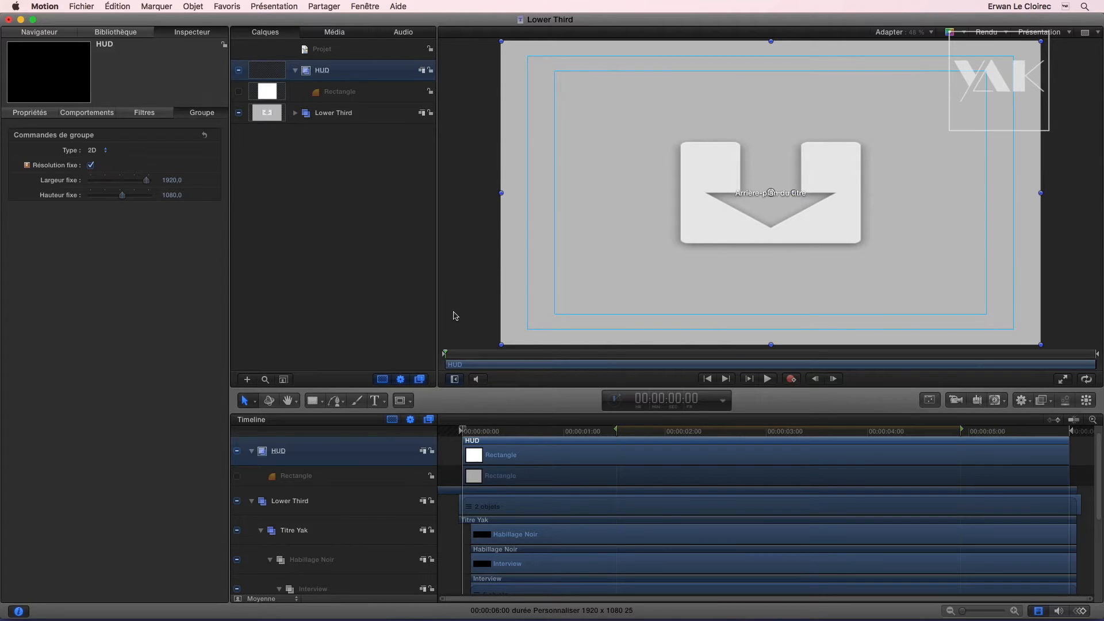
left_click(1042, 401)
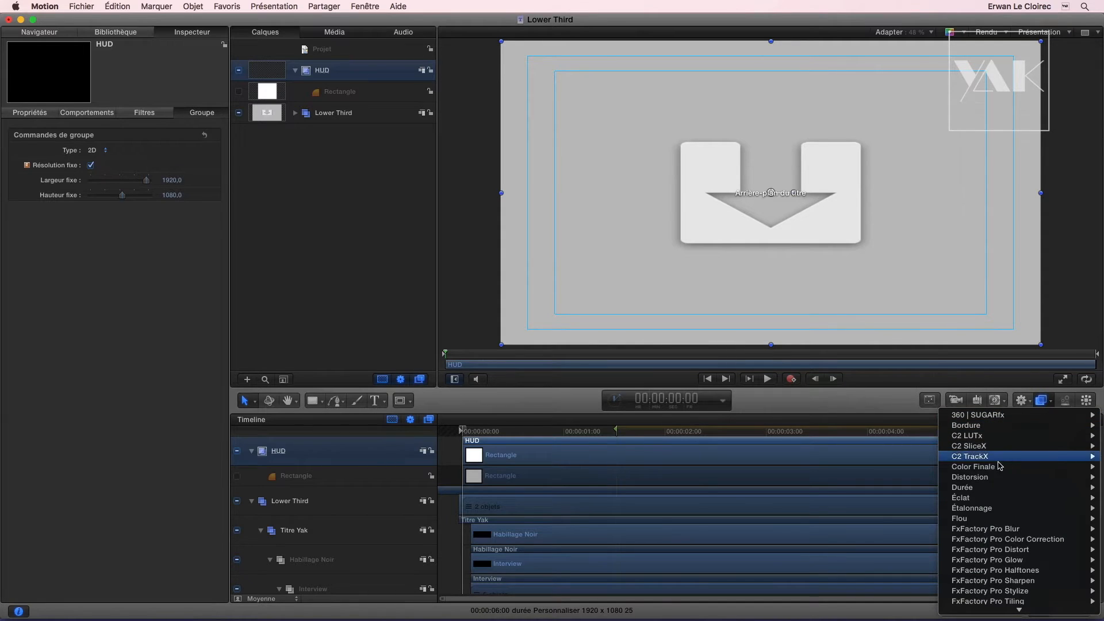
mouse_move(965, 481)
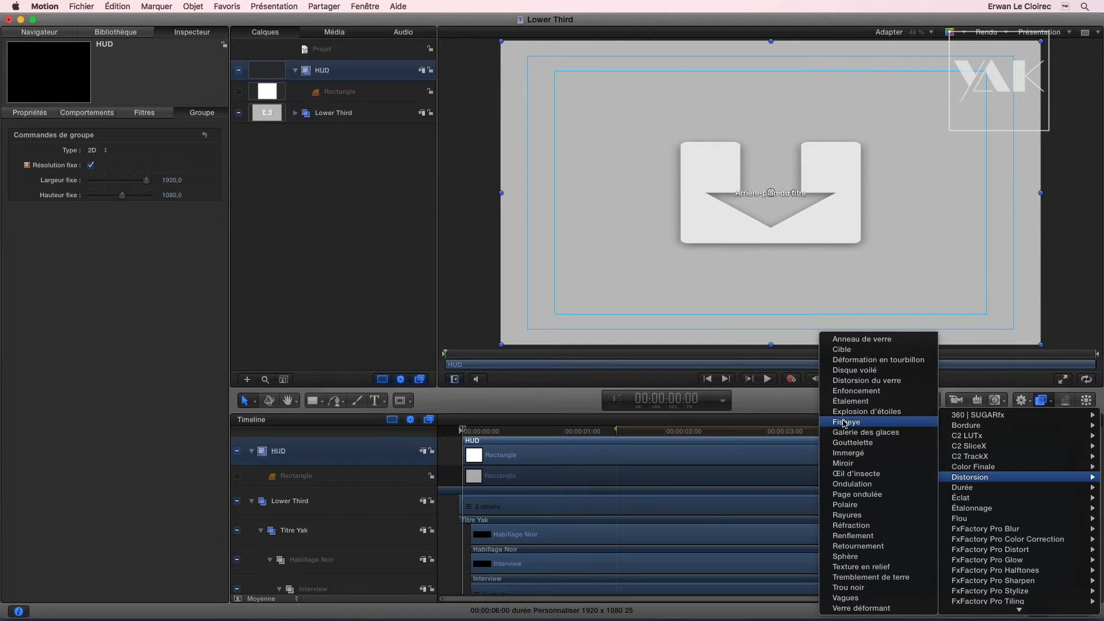
left_click(844, 372)
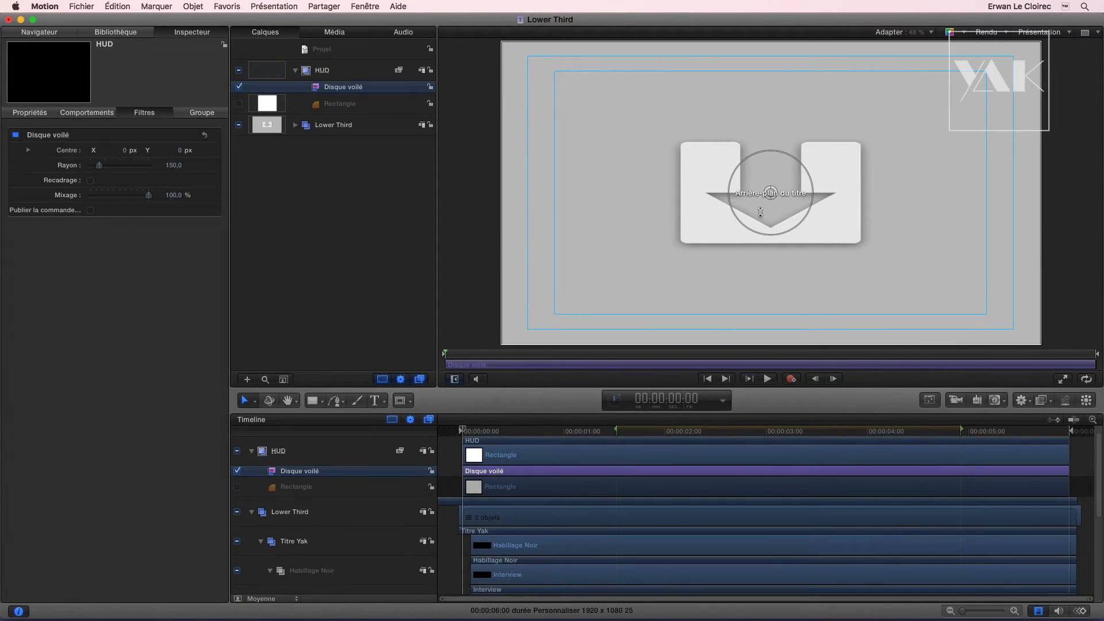
Step: With the HUD rectangle temporarily shown, enlarge the Disque voilé radius to about 303 and move its centre to about X -299, Y -6
left_click(239, 104)
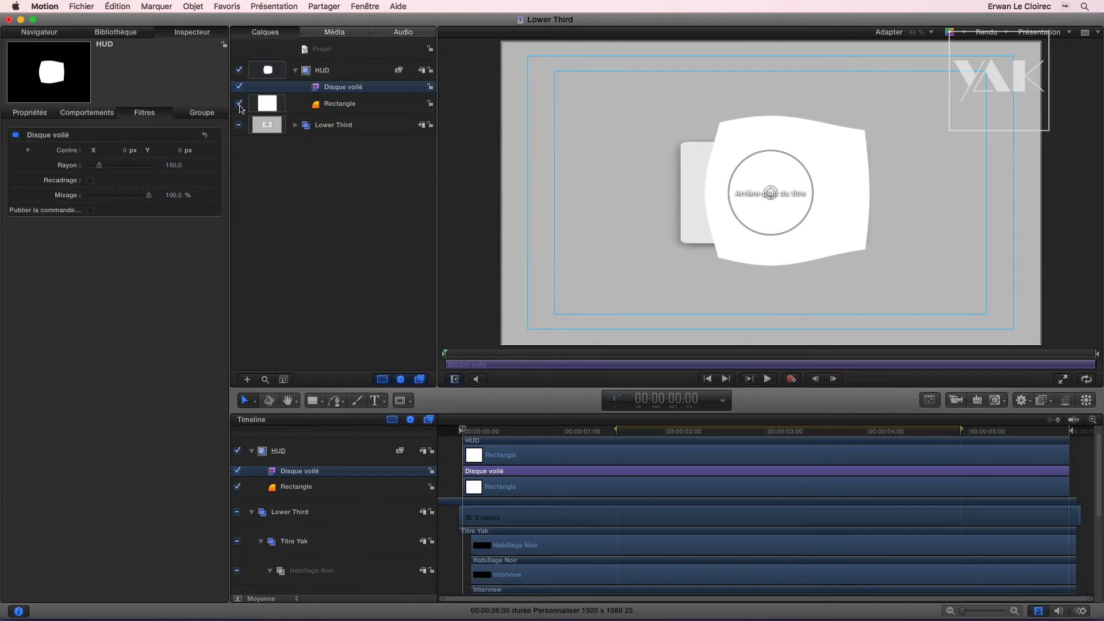
left_click_drag(771, 193, 853, 260)
left_click_drag(781, 196, 684, 194)
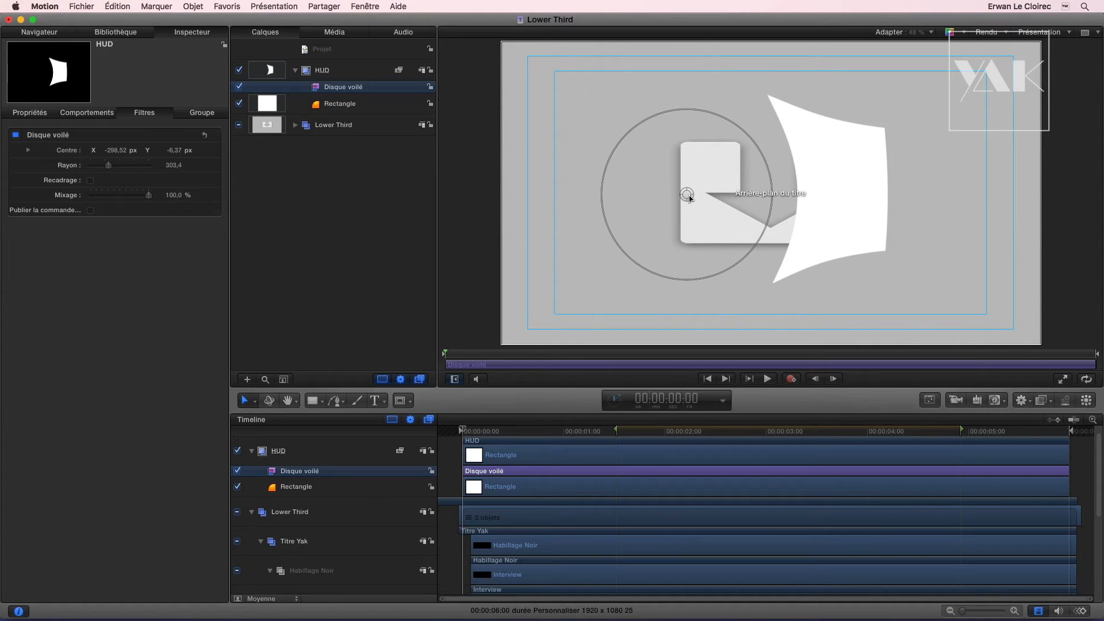
left_click(239, 104)
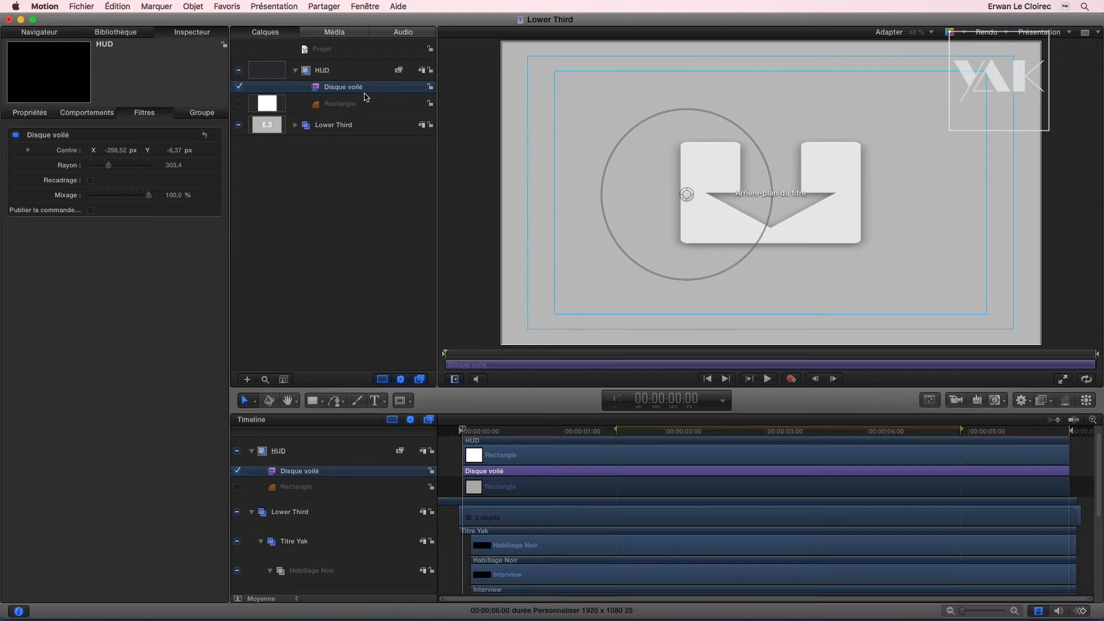
Step: Set the Disque voilé filter's centre to X 0 and Y 0
left_click(118, 151)
type("0")
key("Return")
left_click(173, 150)
type("0")
key("Return")
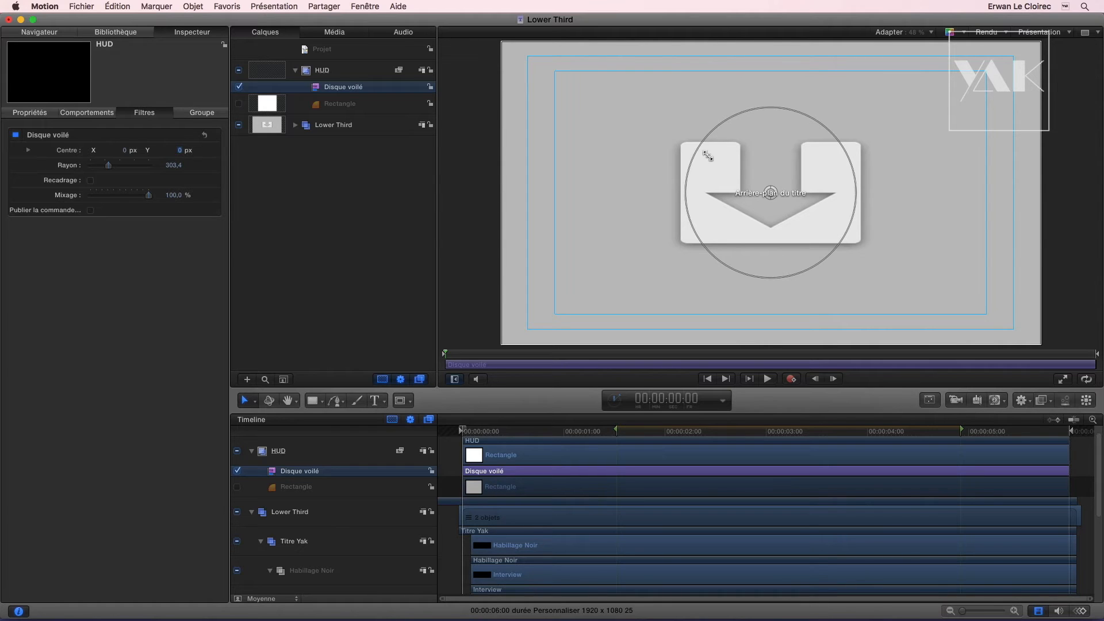
Step: Expand the Lower Third group, select Titre Yak and move the playhead to 00:00:03:03
left_click(295, 126)
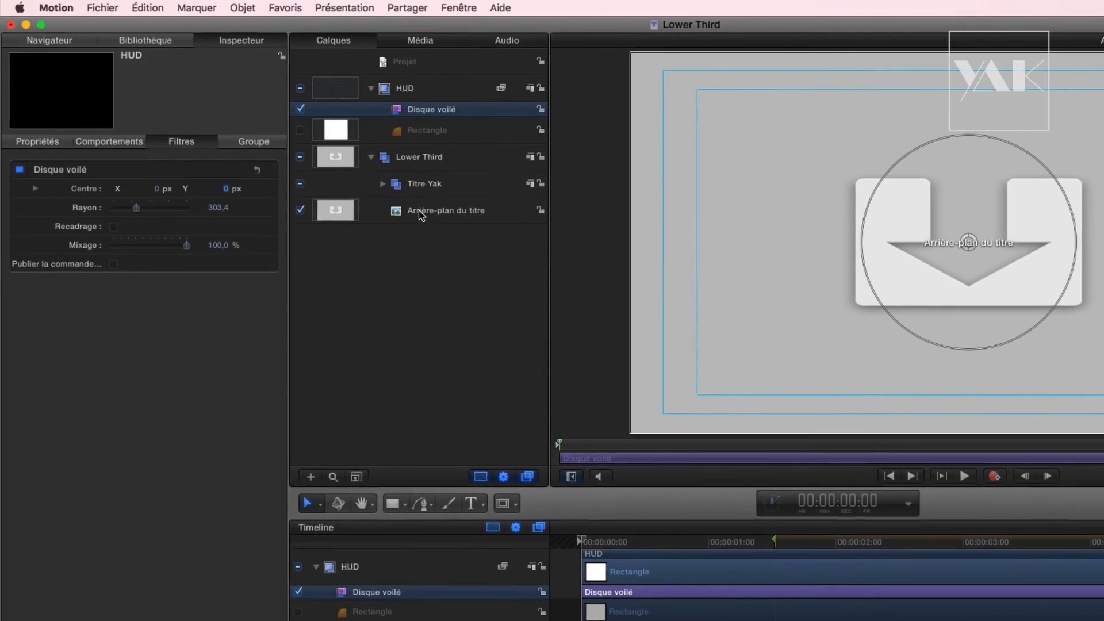
left_click(452, 194)
left_click_drag(644, 560, 1011, 558)
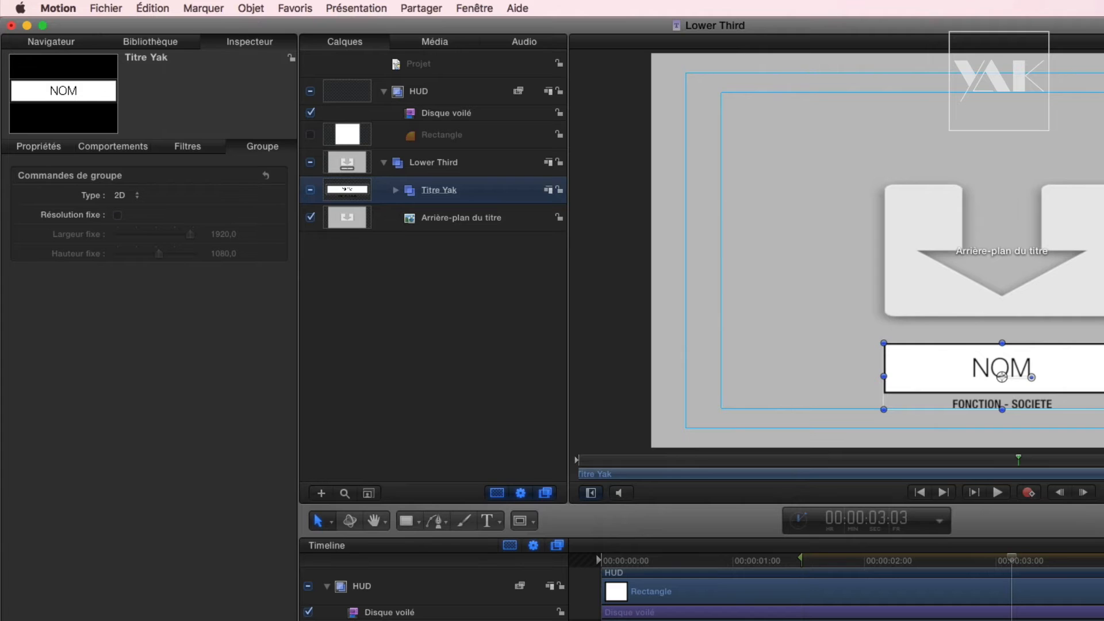
mouse_move(1009, 561)
left_mouse_down()
mouse_move(963, 561)
mouse_move(1011, 573)
left_mouse_up()
Step: Add a Lier parameter behavior to the X position of the Titre Yak group
left_click(50, 148)
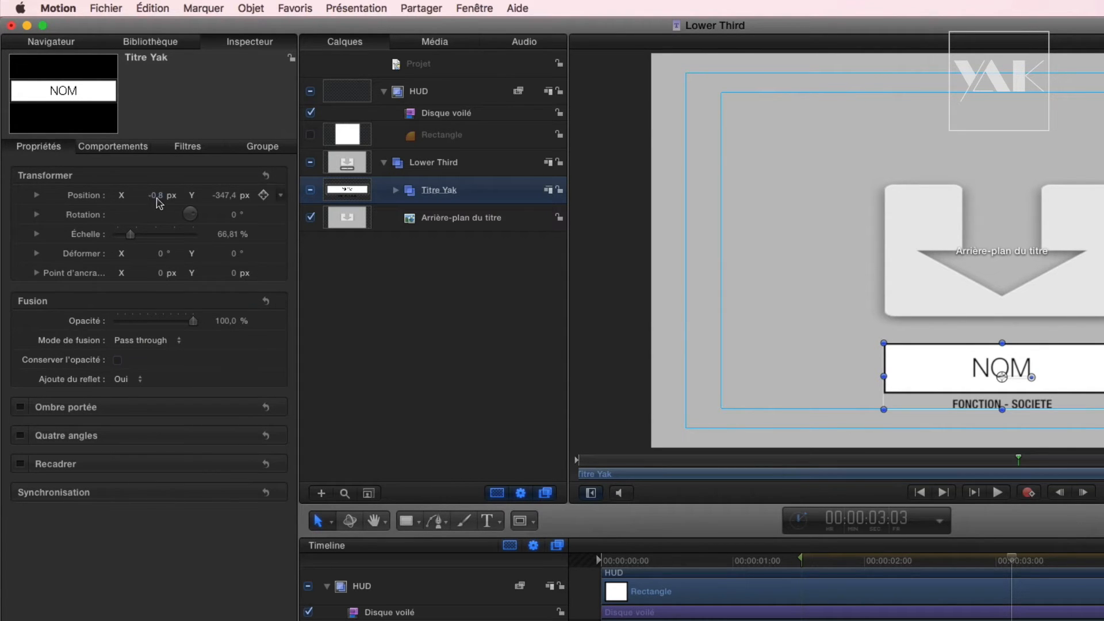
left_click(37, 196)
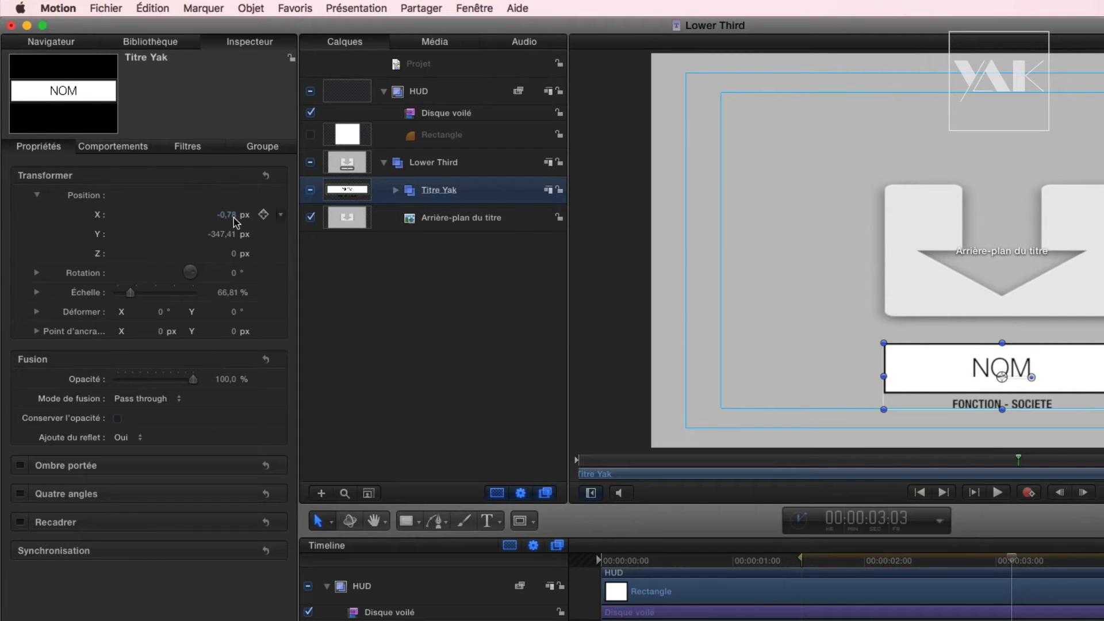
left_click(280, 215)
mouse_move(377, 350)
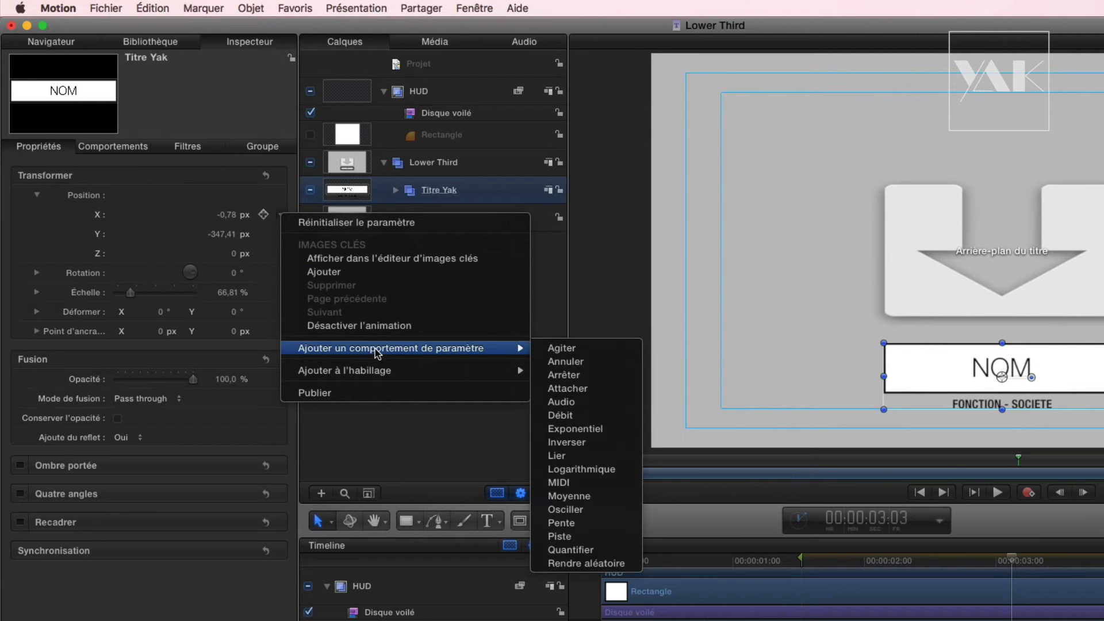
left_click(557, 456)
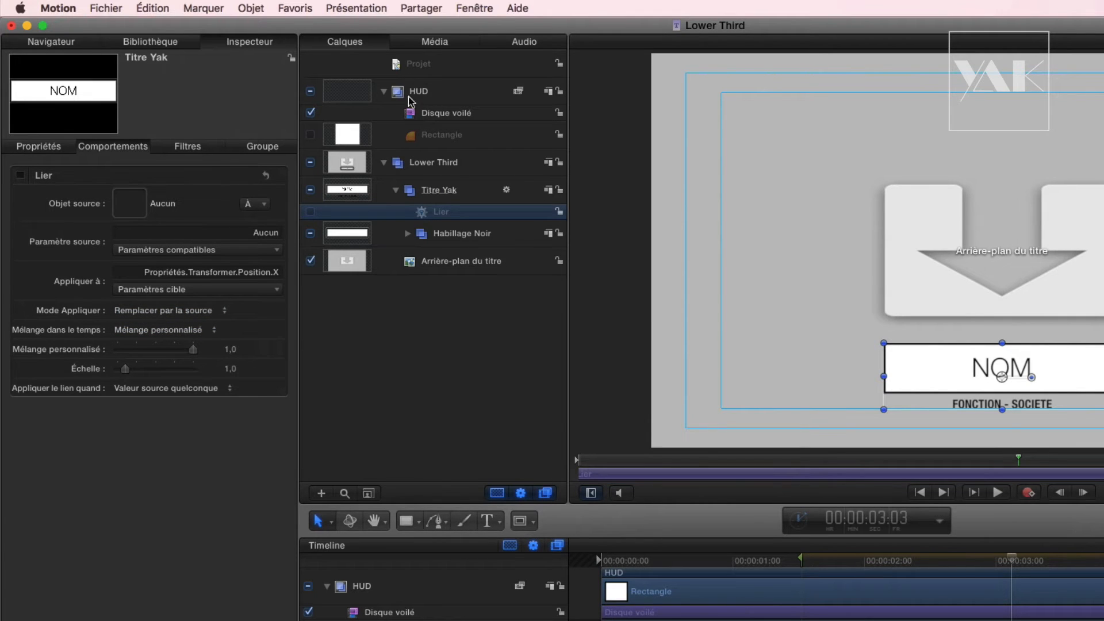
Step: Set HUD as the Lier behavior's source object and Disque voilé's Centre X as its source parameter
left_click_drag(423, 94, 137, 213)
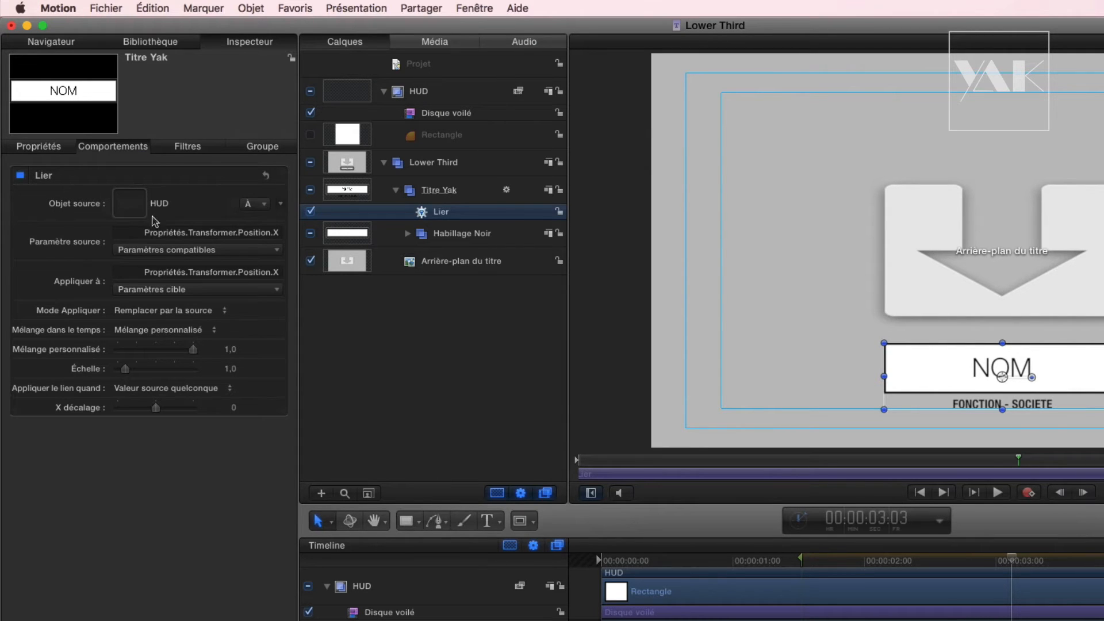
left_click(177, 251)
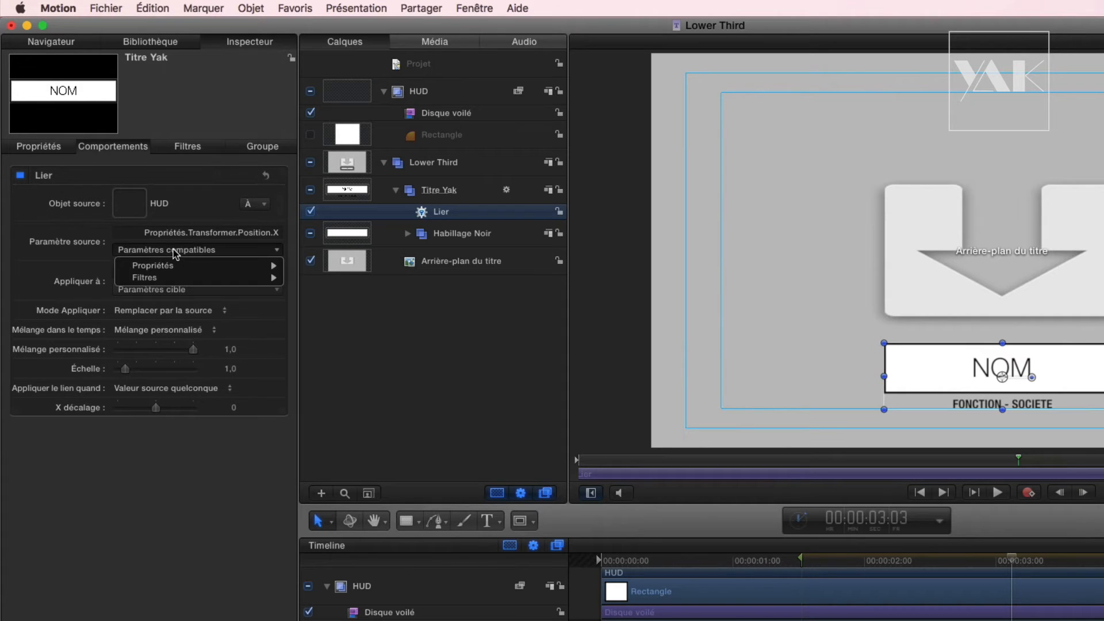
mouse_move(170, 277)
mouse_move(345, 278)
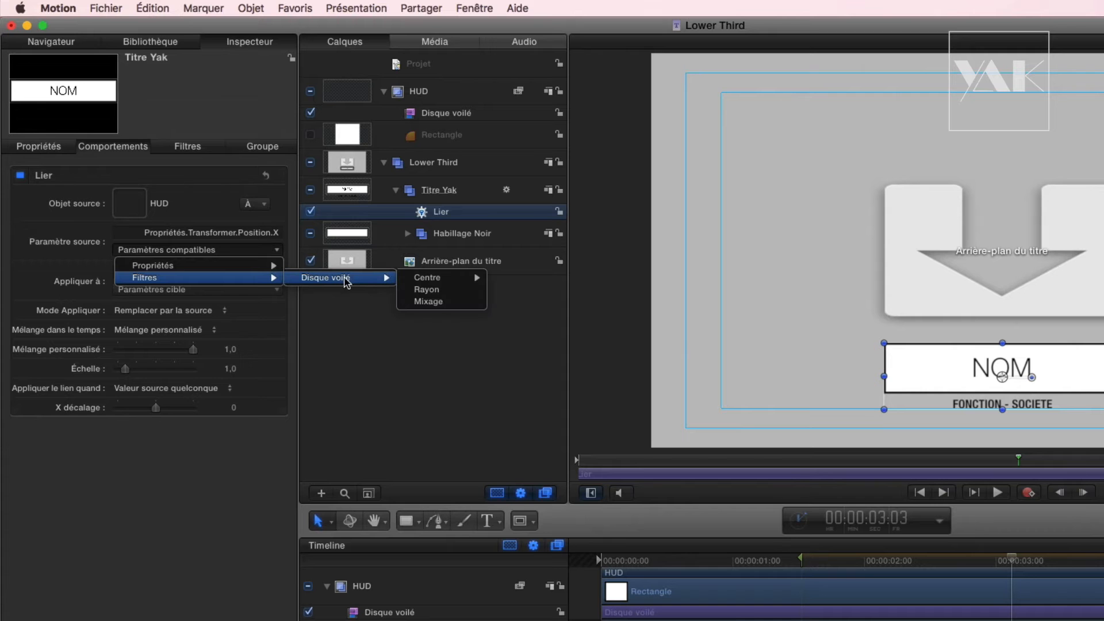
mouse_move(445, 278)
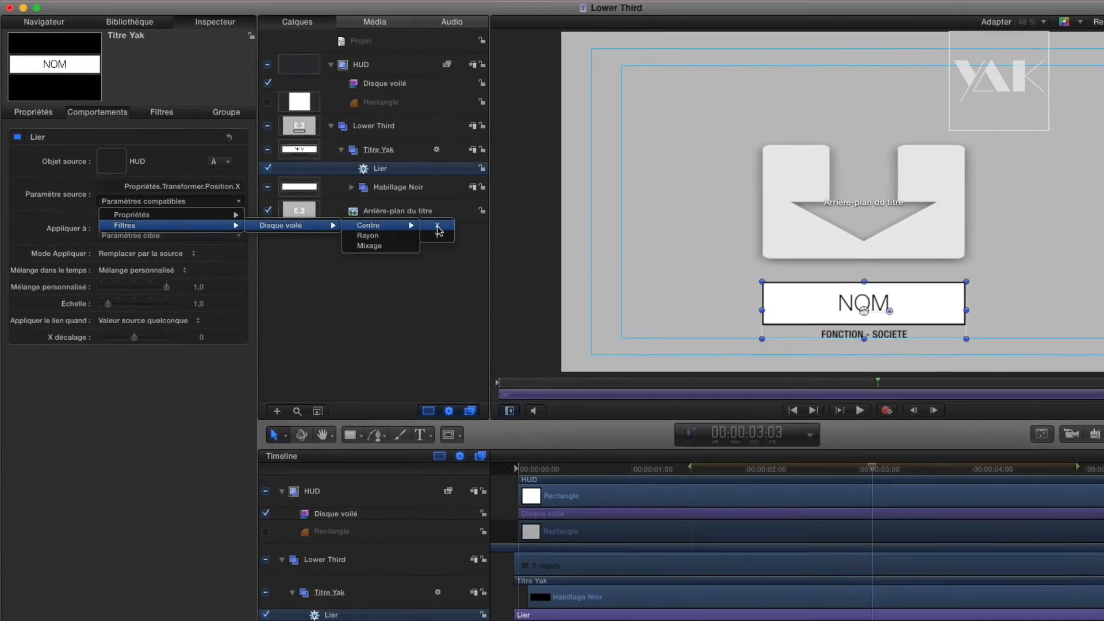
left_click(429, 219)
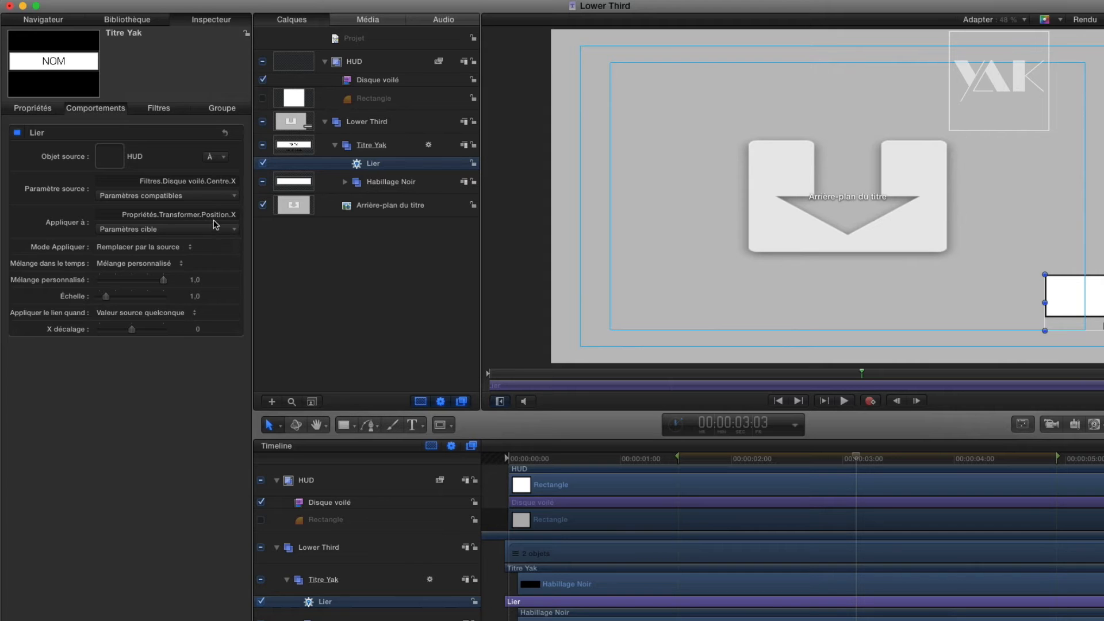
Step: Test the link by moving the Disque voilé centre to about X -335, Y 20, and reset its X to 0
left_click(396, 81)
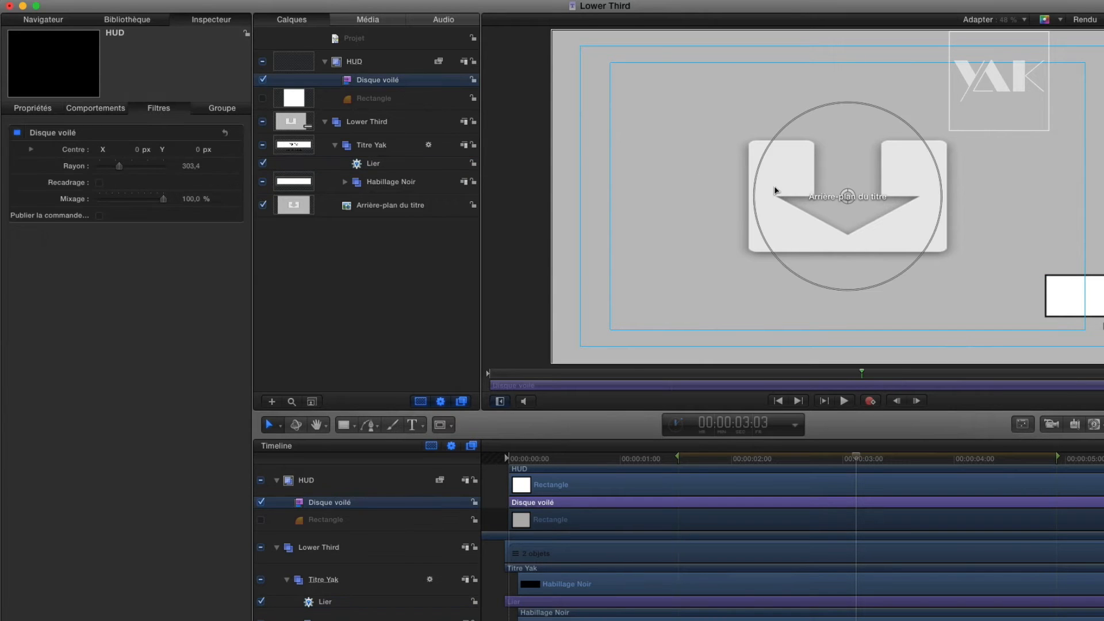
left_click_drag(850, 200, 743, 190)
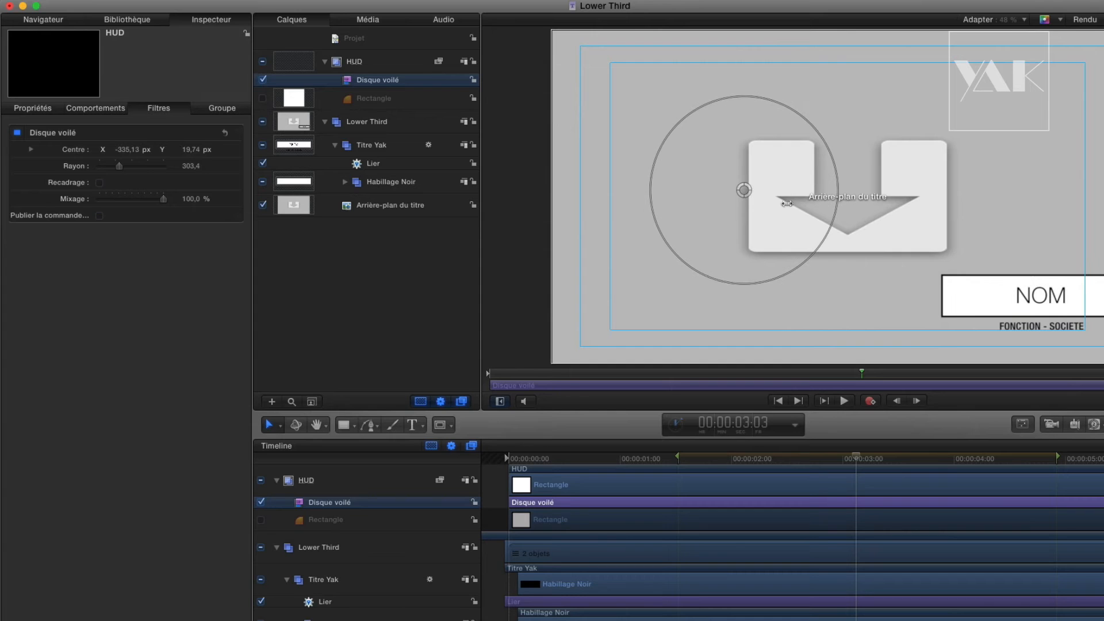
left_click(126, 151)
type("0")
key("Return")
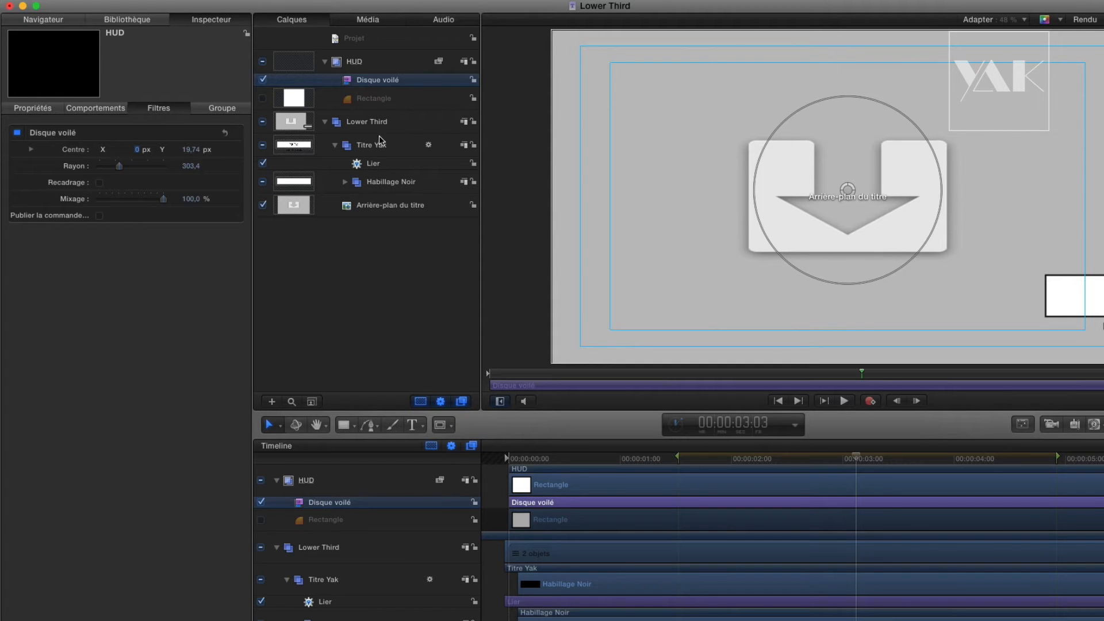
Step: Set the X offset of Titre Yak's Lier behavior to -0,5
left_click(374, 164)
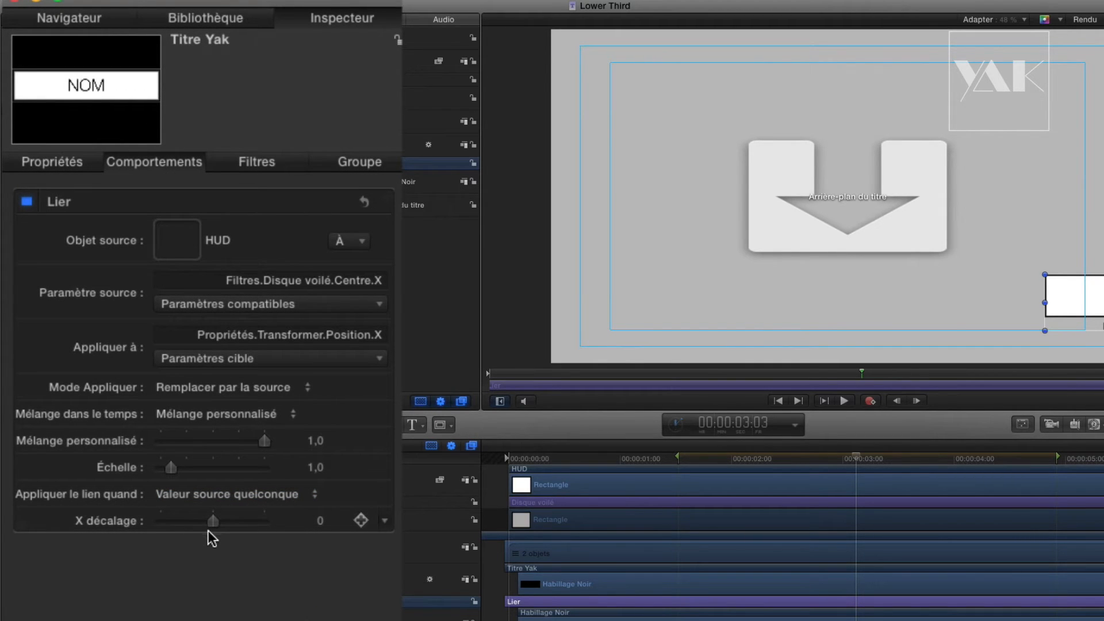
left_click_drag(212, 522, 208, 522)
left_click_drag(200, 522, 188, 522)
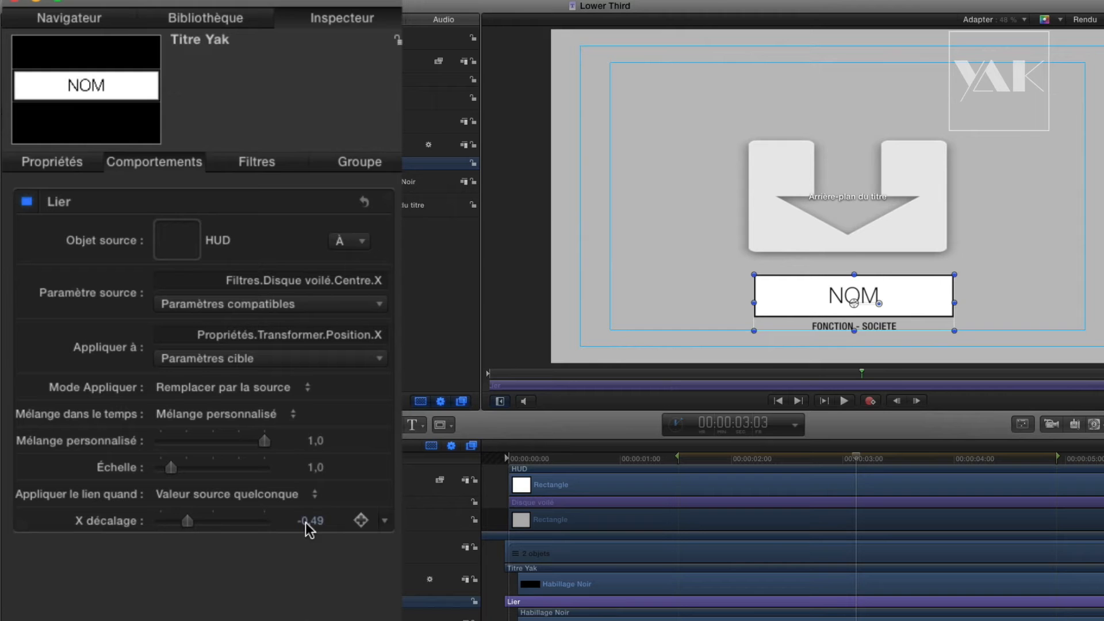
left_click(305, 523)
key("BackSpace")
type("-0,5")
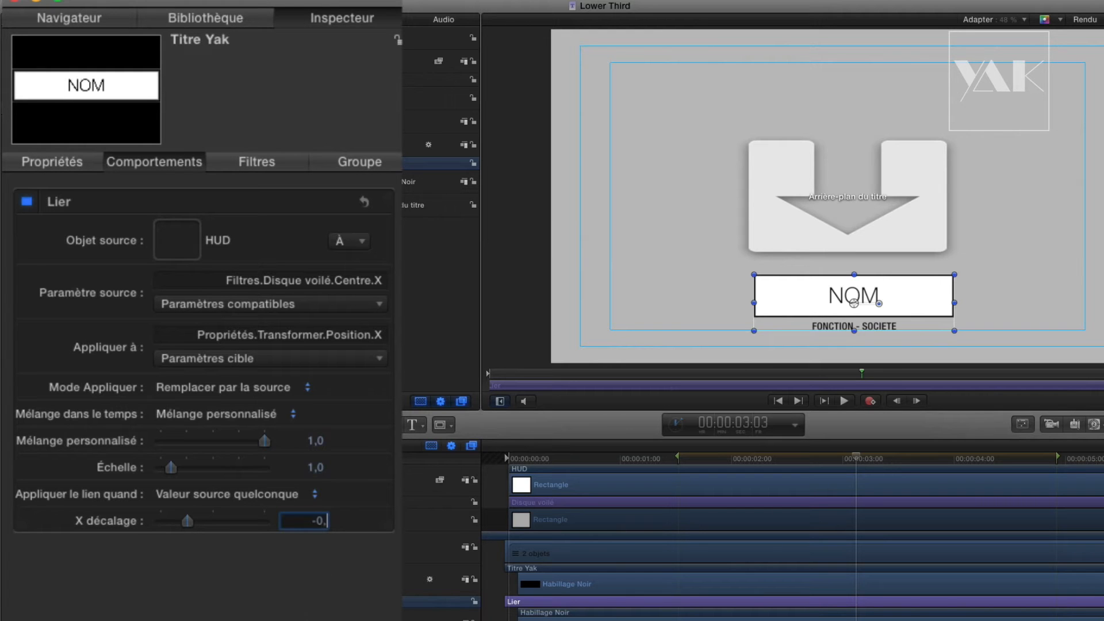
key("Return")
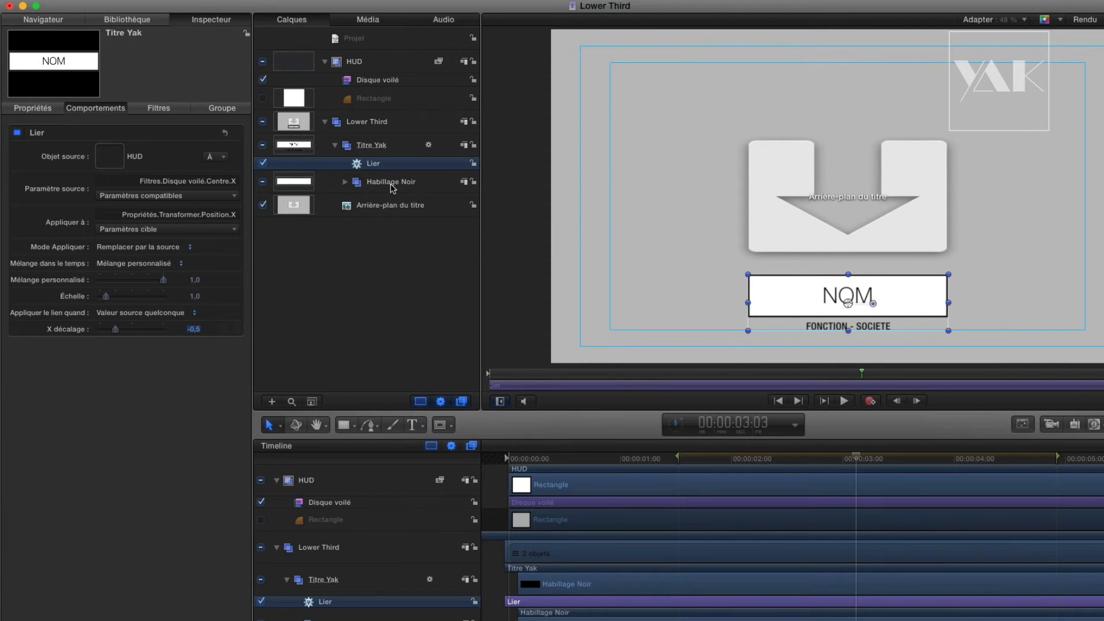
Step: Rename Titre Yak's Lier behavior to "Lier POSITION X"
left_click(374, 165)
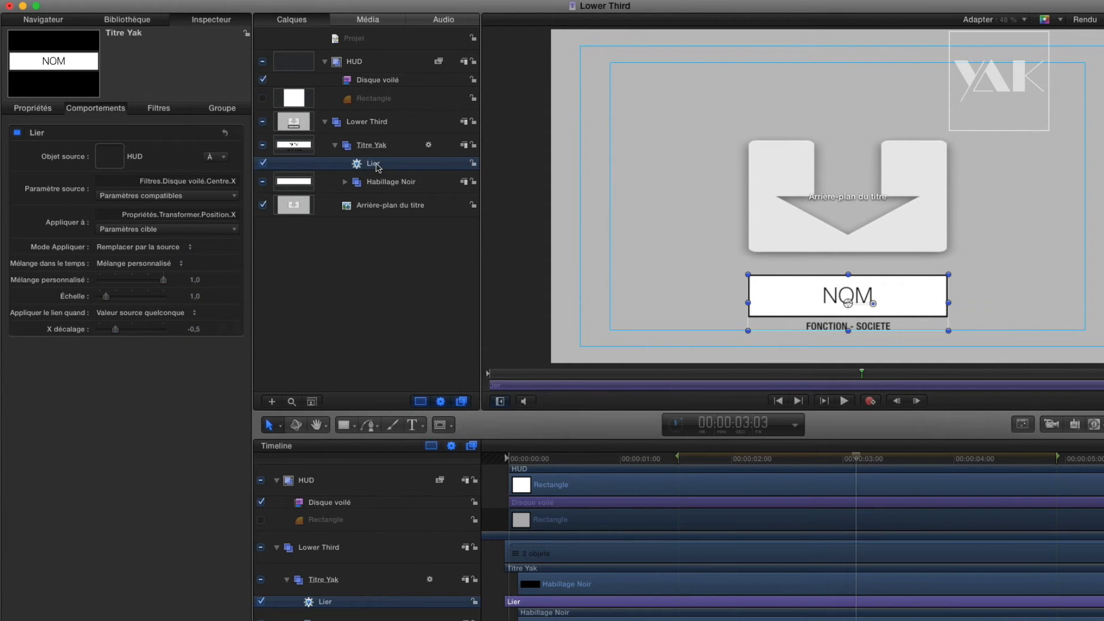
double_click(377, 166)
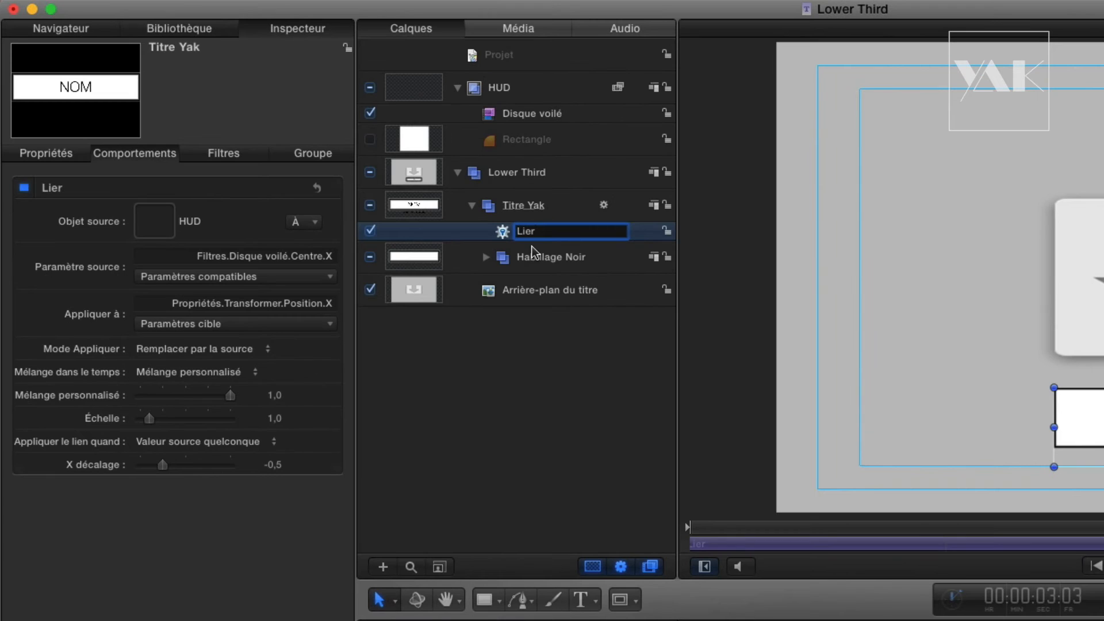
type("POS")
key("Return")
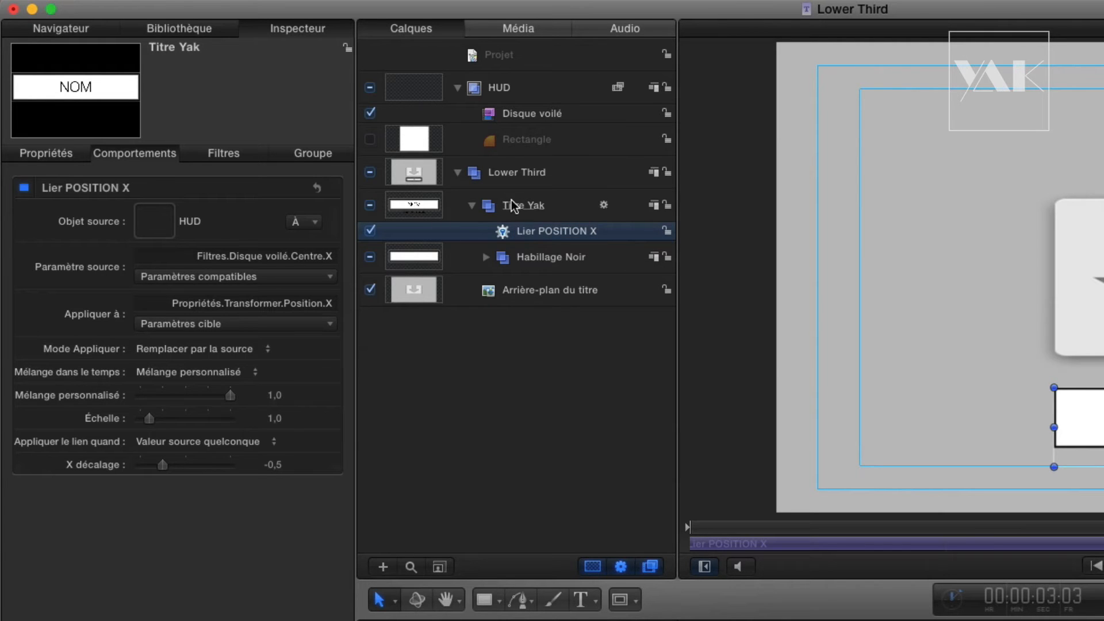
Step: Add a second Lier parameter behavior to the Y position of the Titre Yak group
left_click(519, 208)
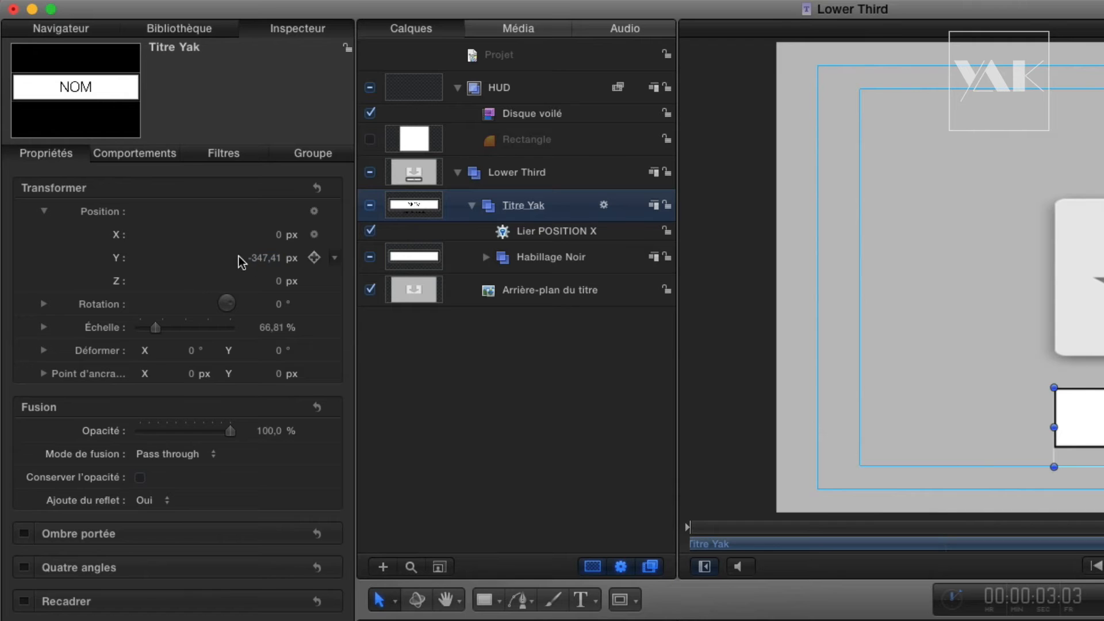
mouse_move(315, 269)
mouse_move(338, 250)
left_click(334, 258)
mouse_move(433, 424)
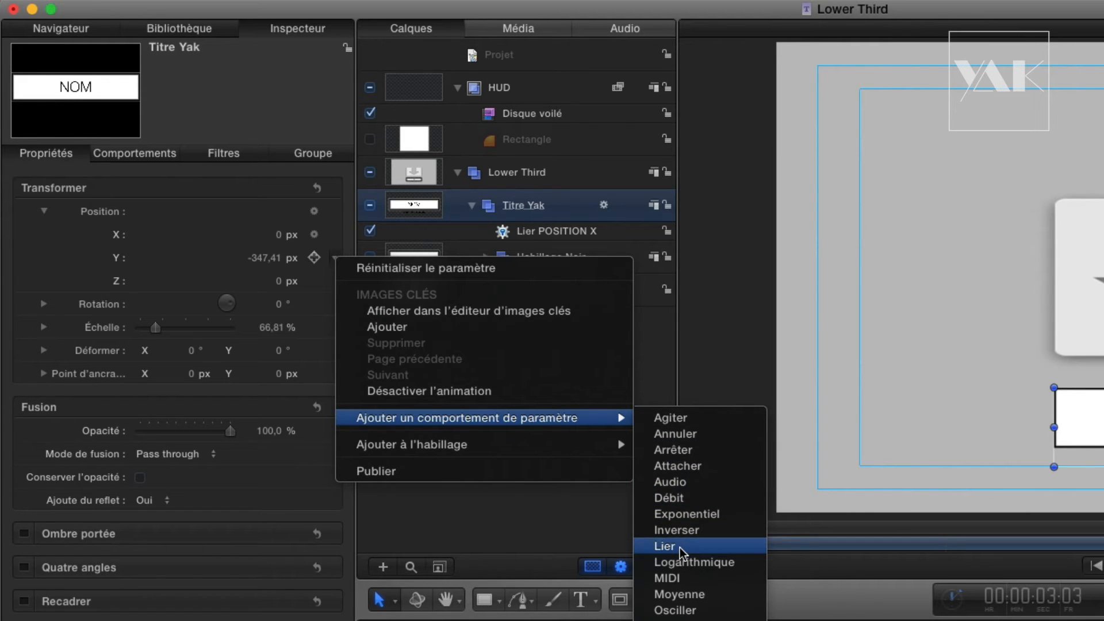
left_click(664, 546)
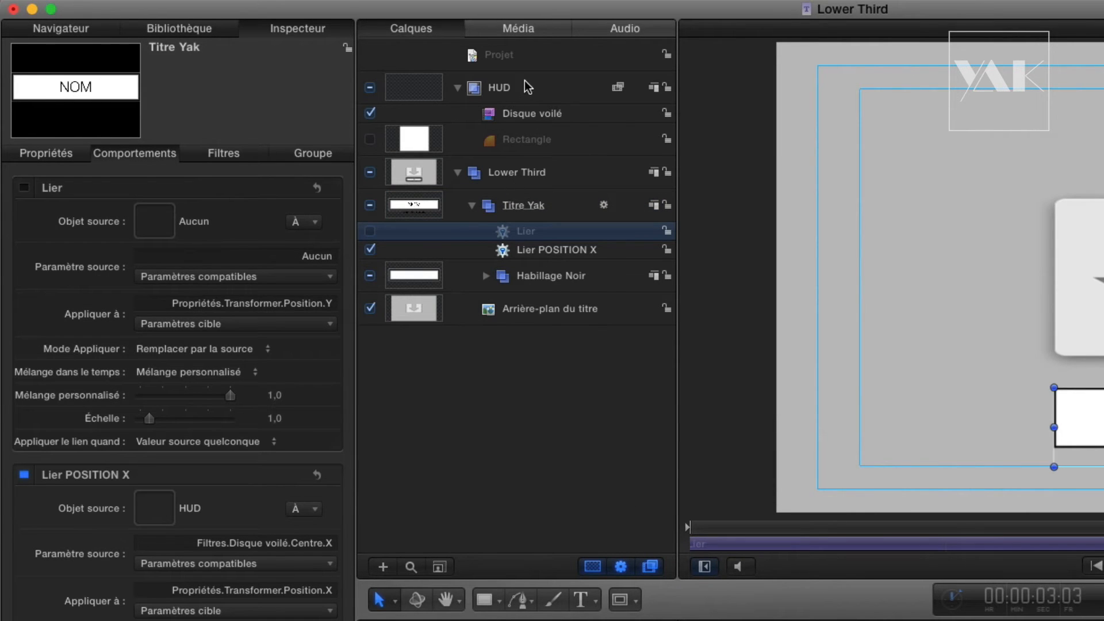
Step: Link Titre Yak's Y position Lier behavior to the HUD's Disque voilé Centre Y and set its Y offset to -0,84
left_click_drag(503, 90, 155, 229)
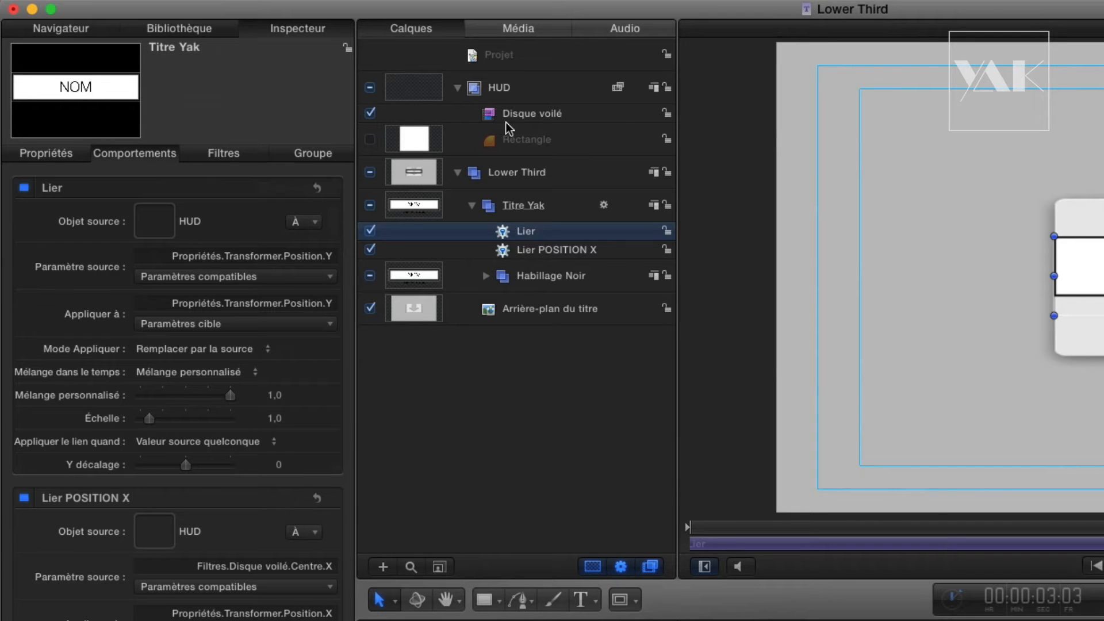
left_click(169, 276)
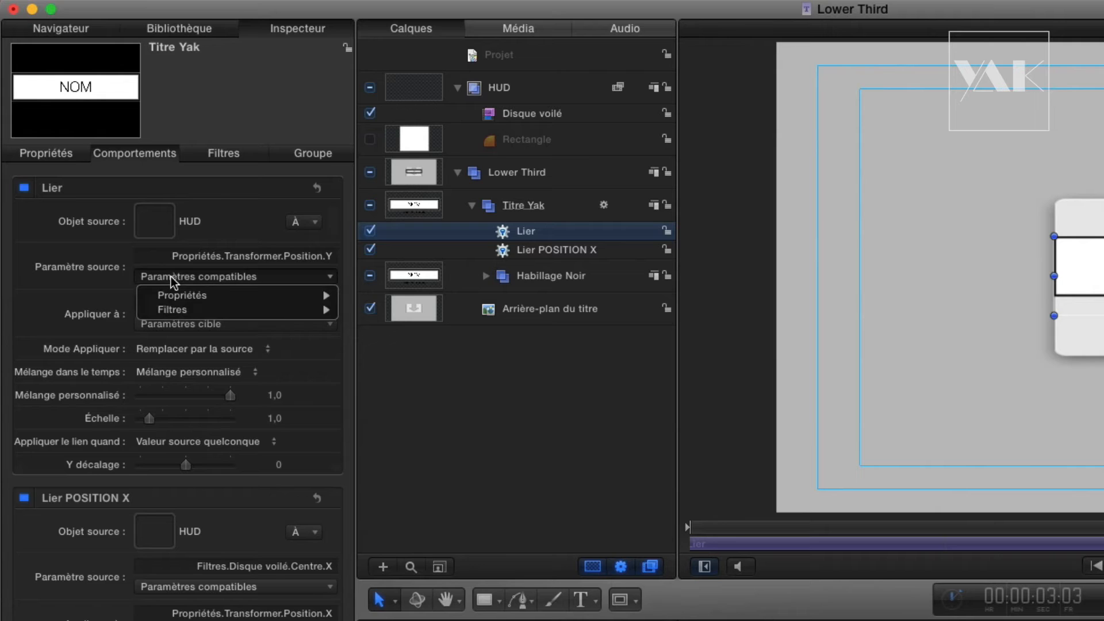
mouse_move(167, 309)
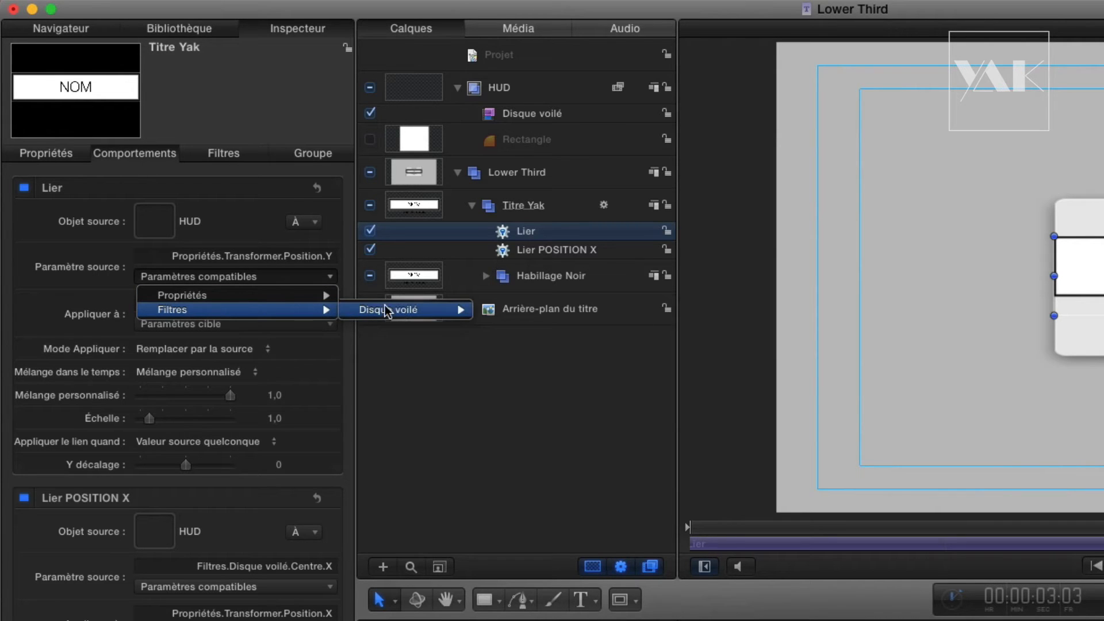
mouse_move(402, 313)
mouse_move(553, 316)
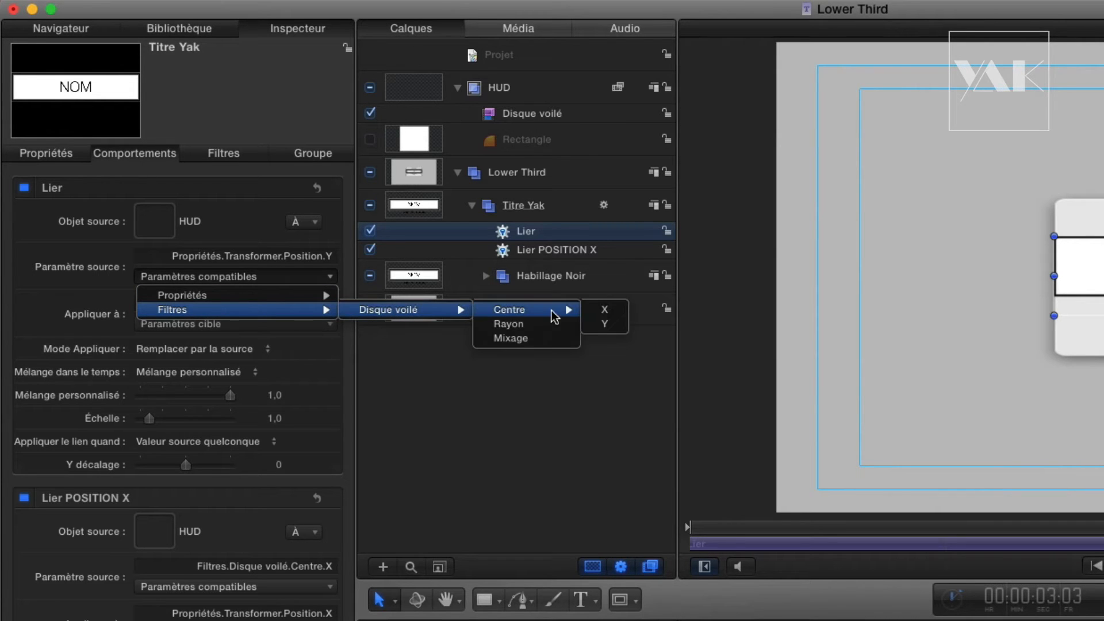
left_click(608, 325)
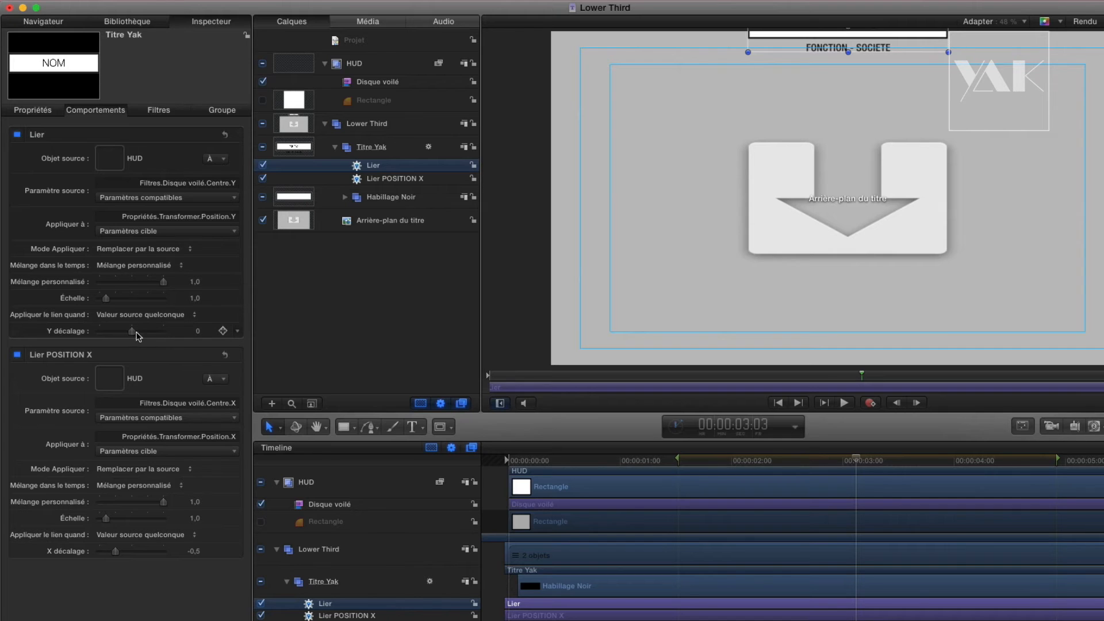
left_click_drag(132, 335, 108, 339)
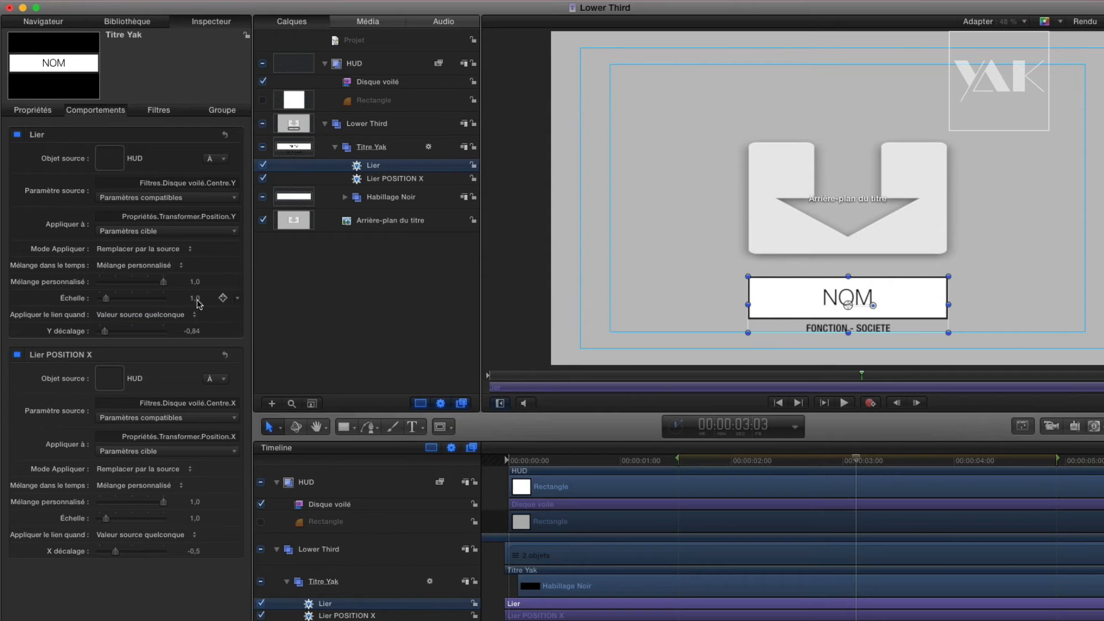
Step: Test the position links by moving the Disque voilé centre, and reset its X and Y to 0
left_click(376, 84)
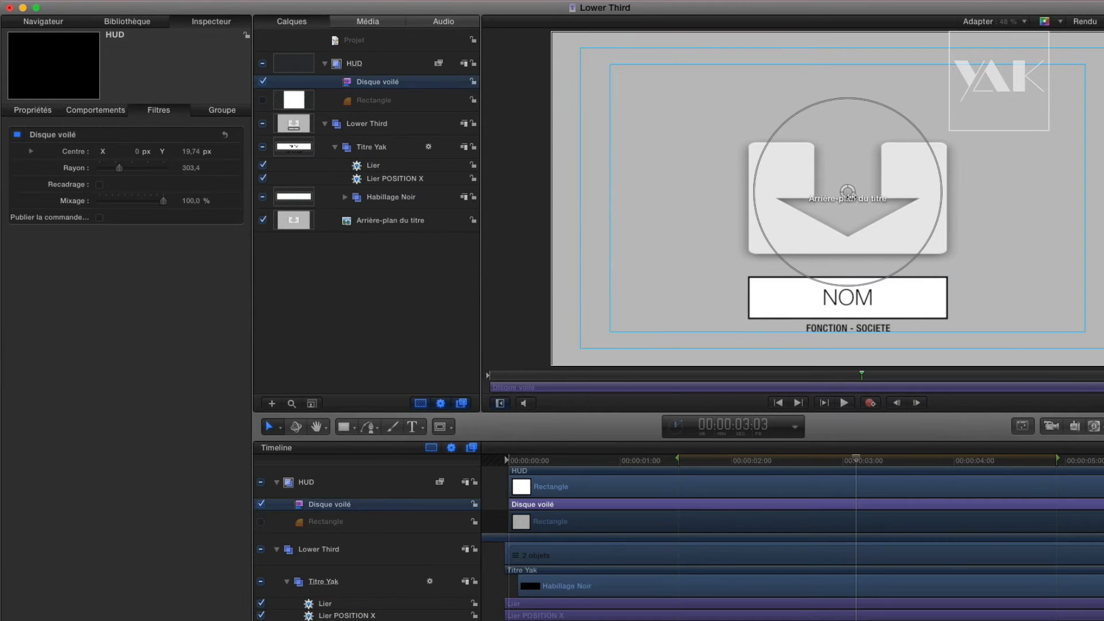
left_click_drag(847, 194, 742, 207)
left_click_drag(805, 195, 844, 195)
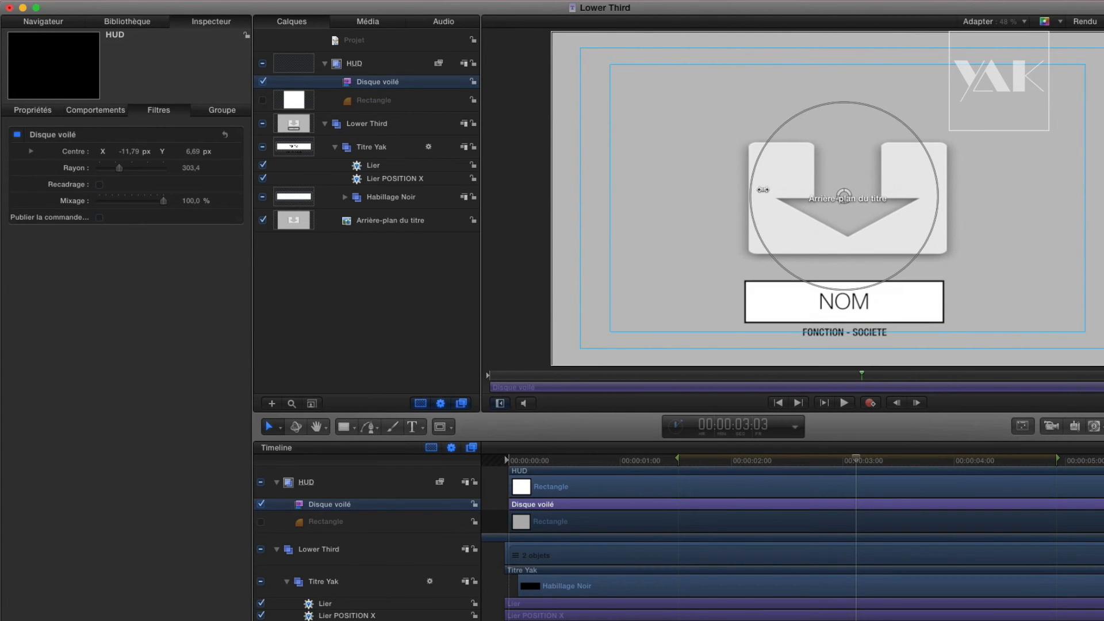
left_click(130, 152)
type("0")
key("Return")
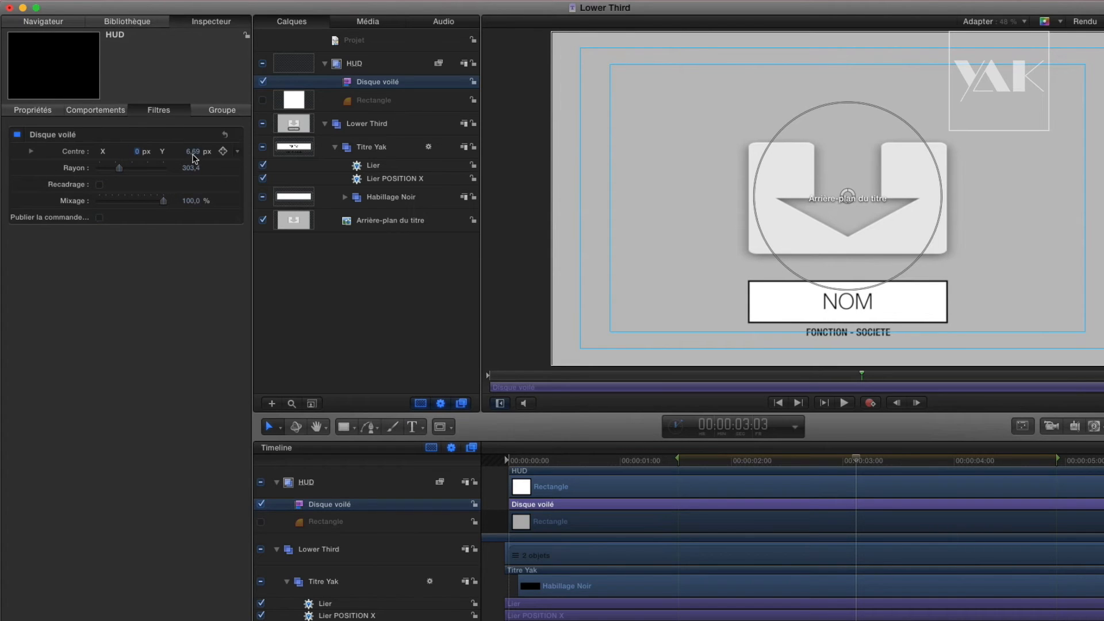
type("0")
key("Return")
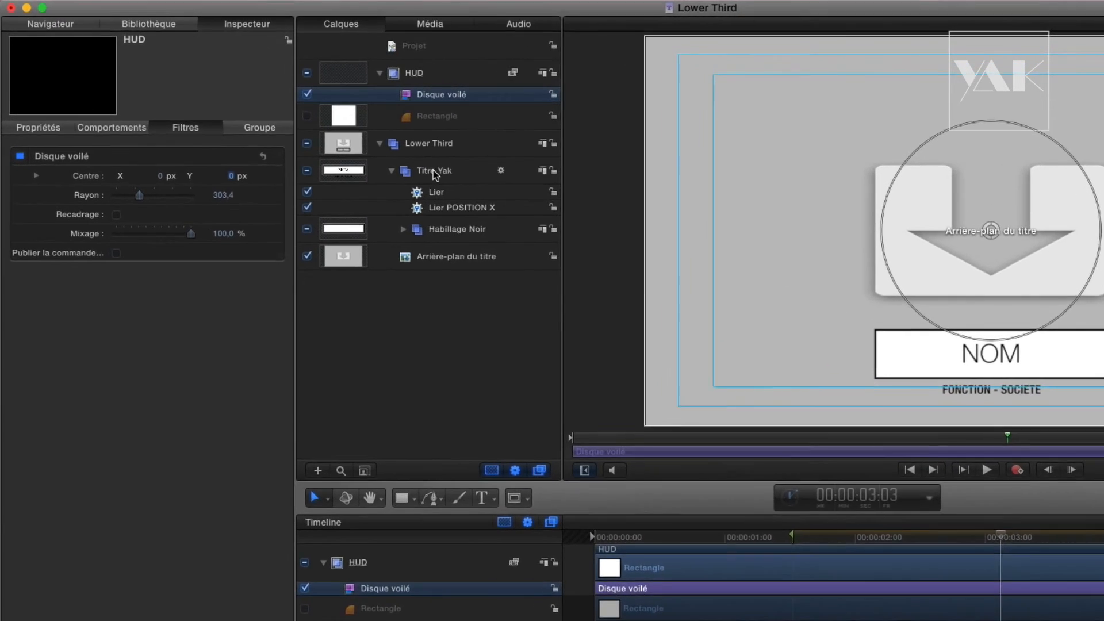
Step: Try linking Titre Yak's overall Échelle to HUD with a Lier parameter behavior, and delete that behavior
left_click(361, 144)
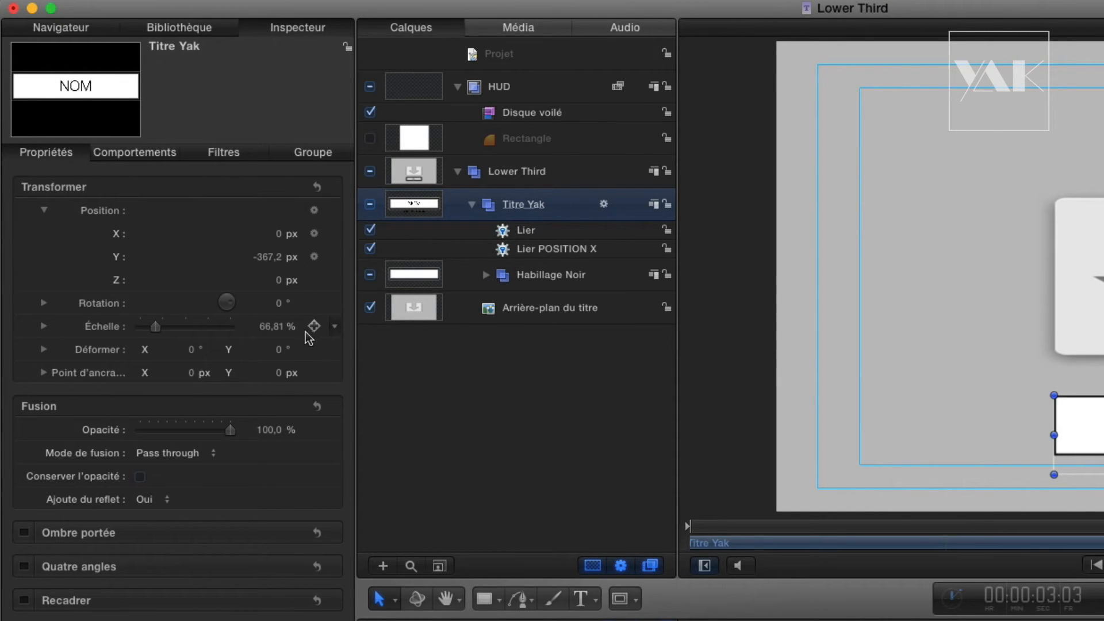
left_click(334, 327)
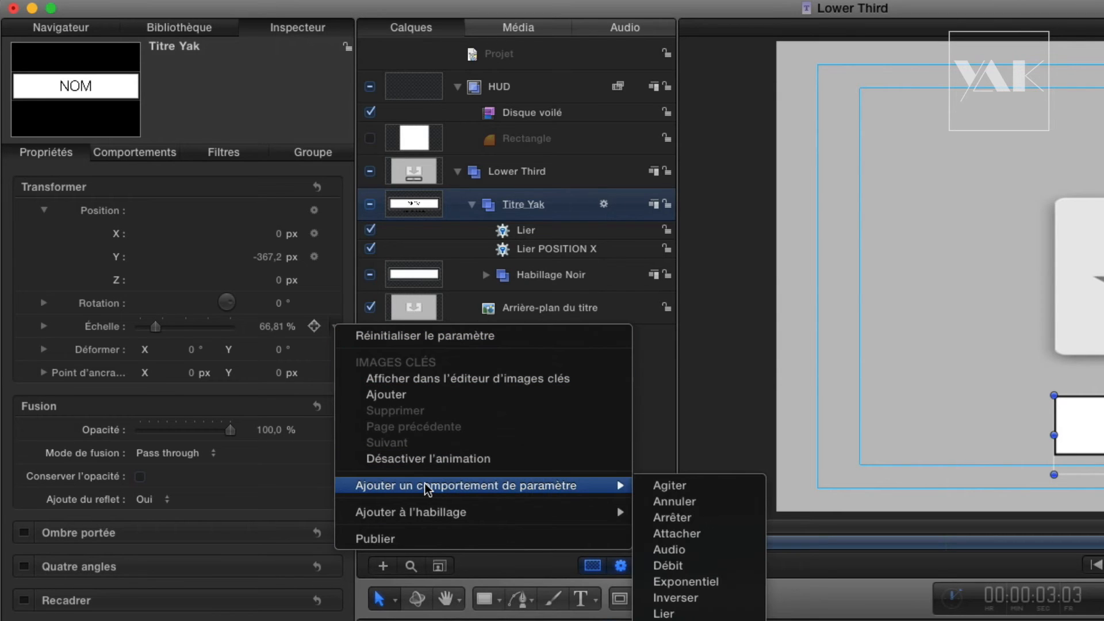
mouse_move(577, 486)
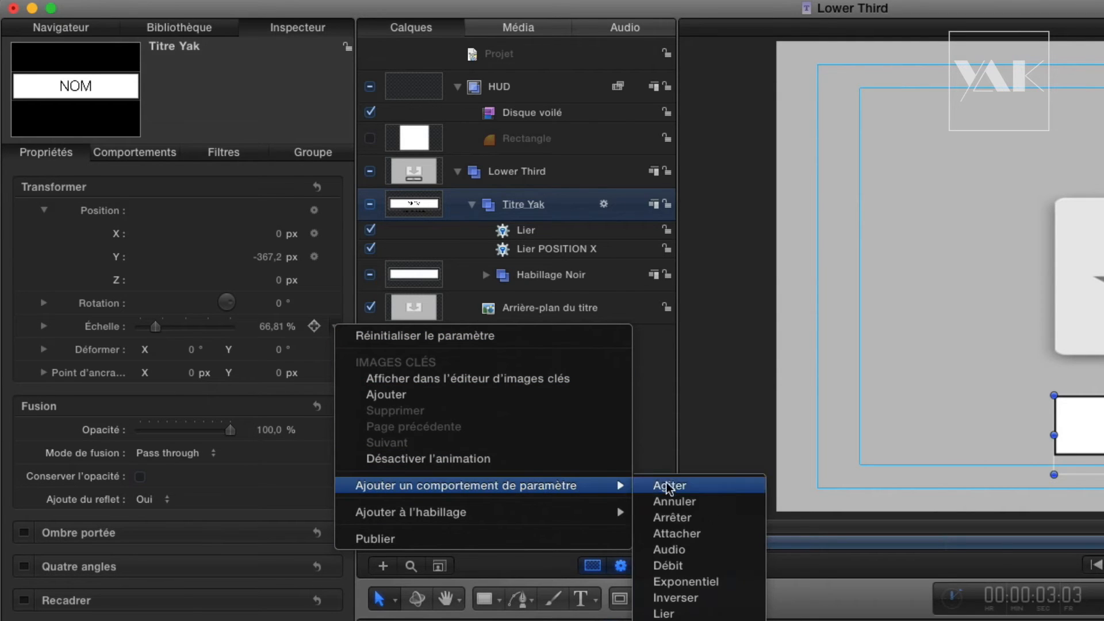
left_click(667, 613)
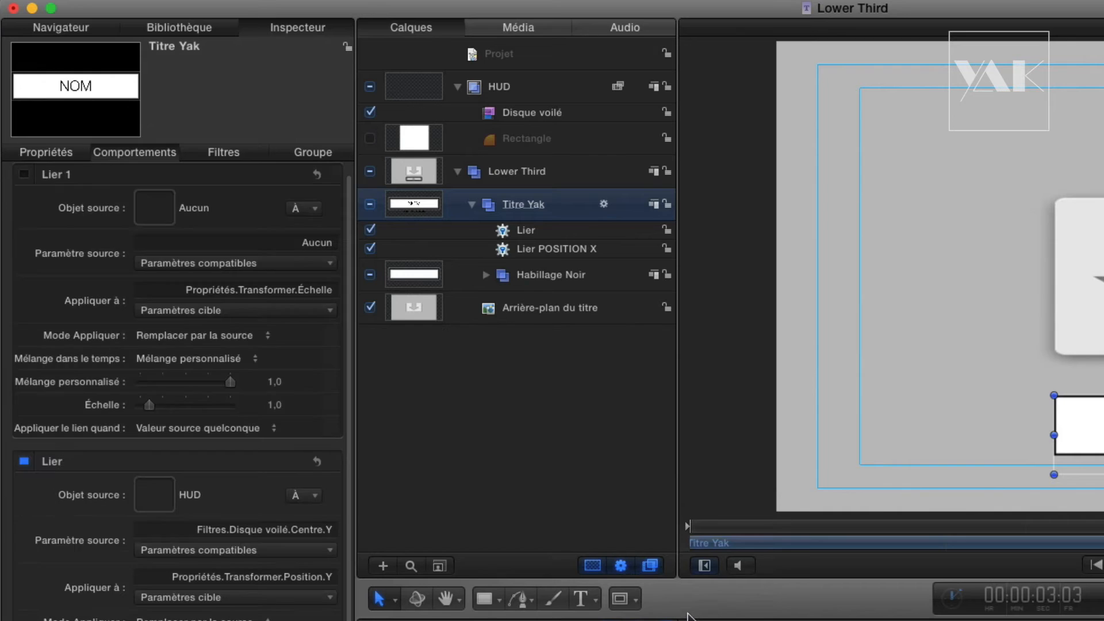
left_click_drag(500, 89, 163, 224)
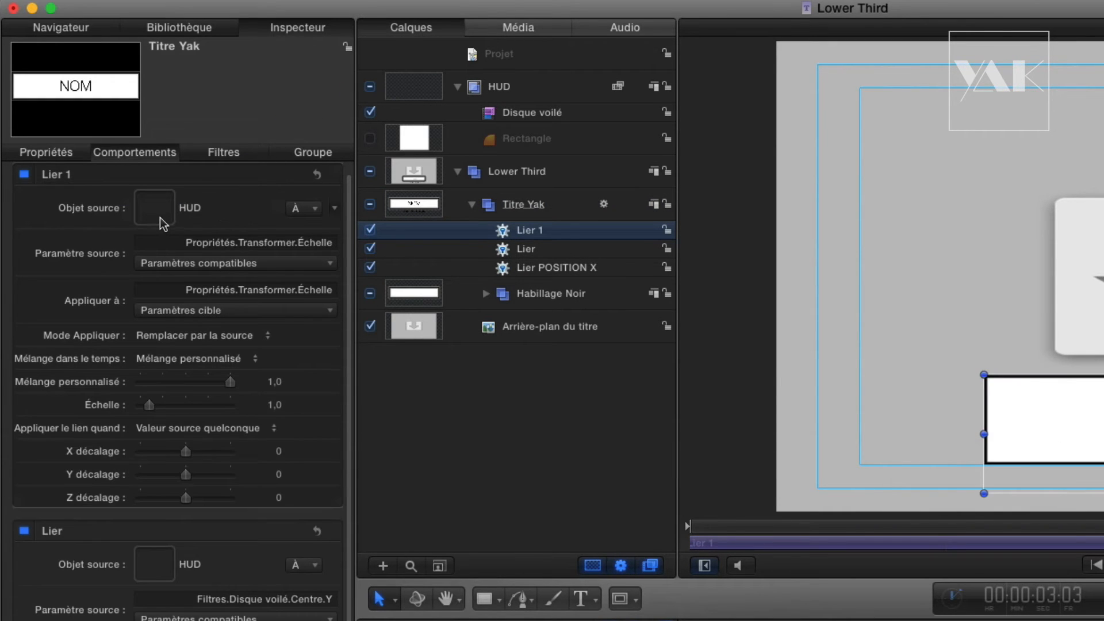
left_click(192, 262)
mouse_move(183, 282)
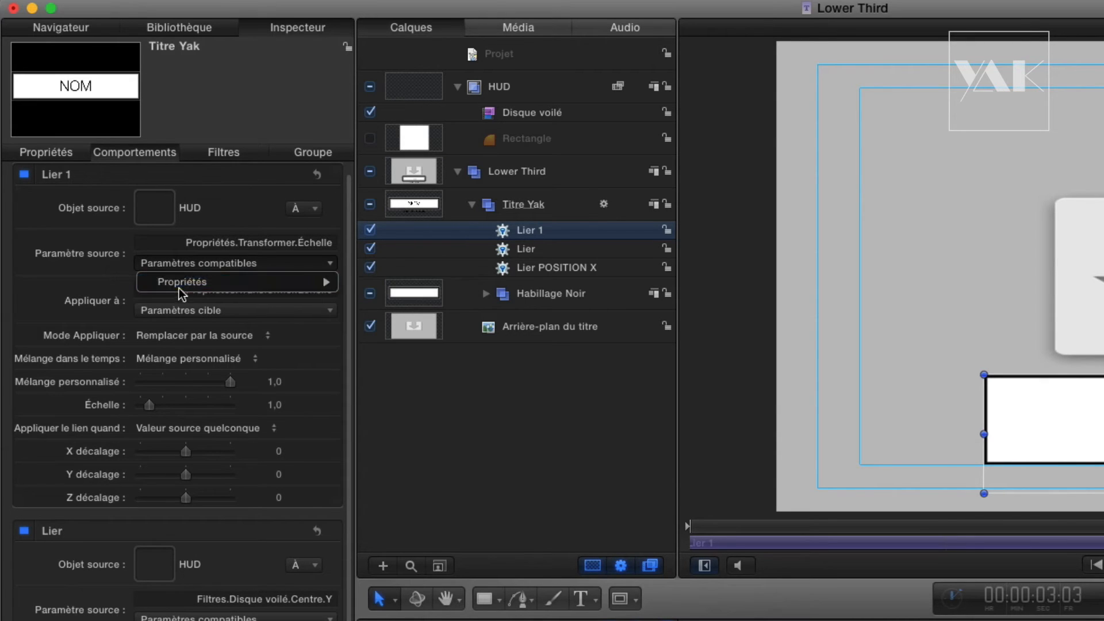
left_click(162, 200)
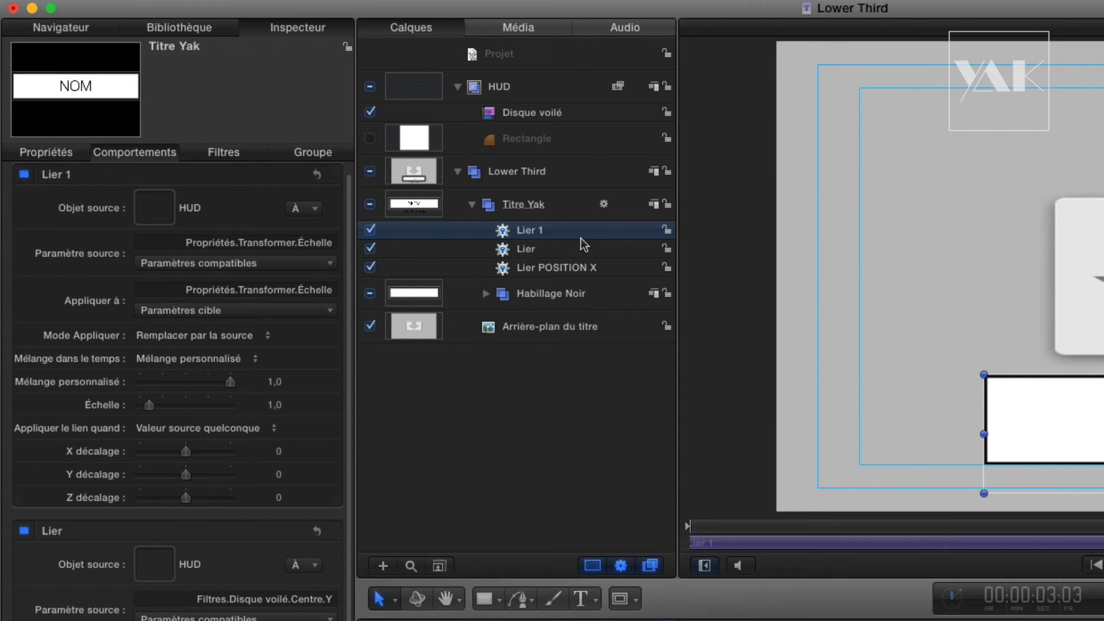
key("Delete")
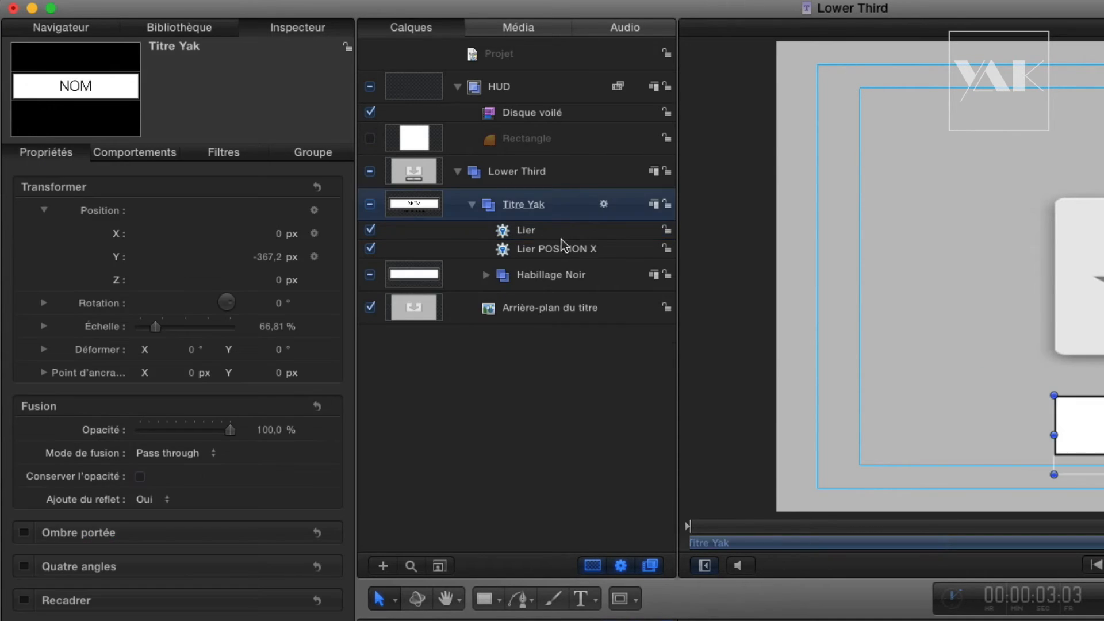
Step: Rename Titre Yak's remaining Lier behavior to "Lier POSITION Y"
left_click(543, 234)
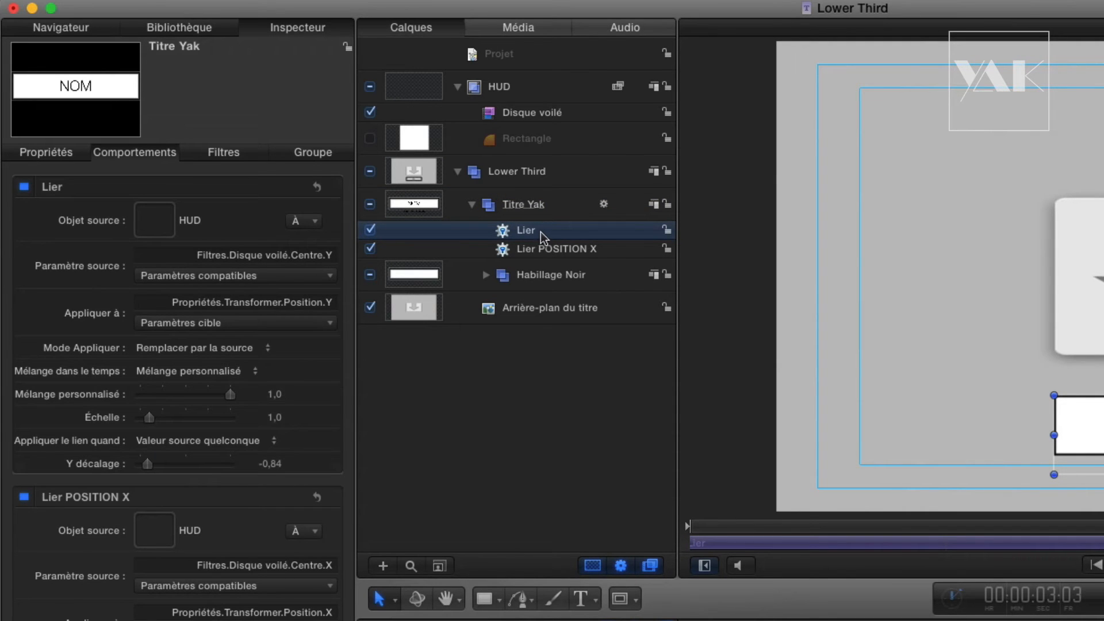
left_click(534, 233)
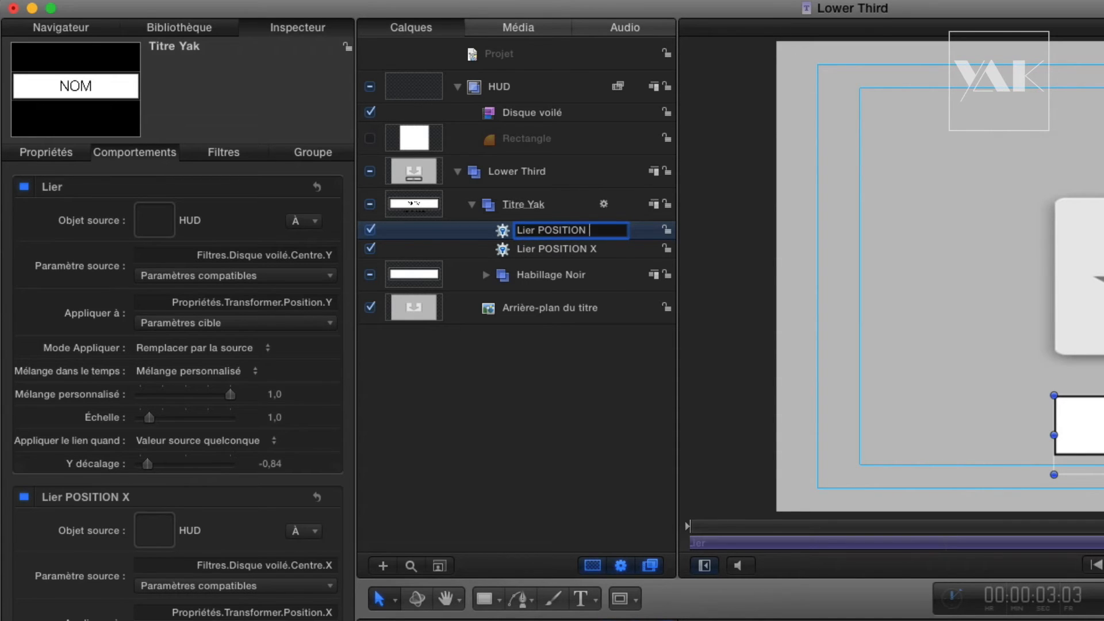
key("Return")
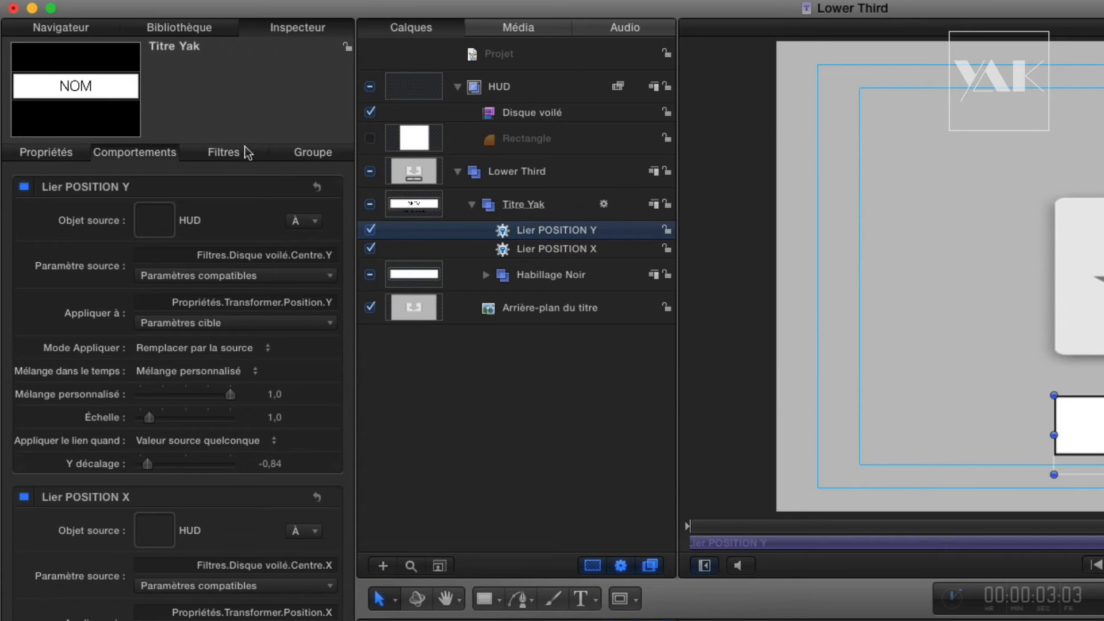
Step: Set Titre Yak's overall scale to 100 % and enlarge the Disque voilé radius to about 319,5
left_click(535, 206)
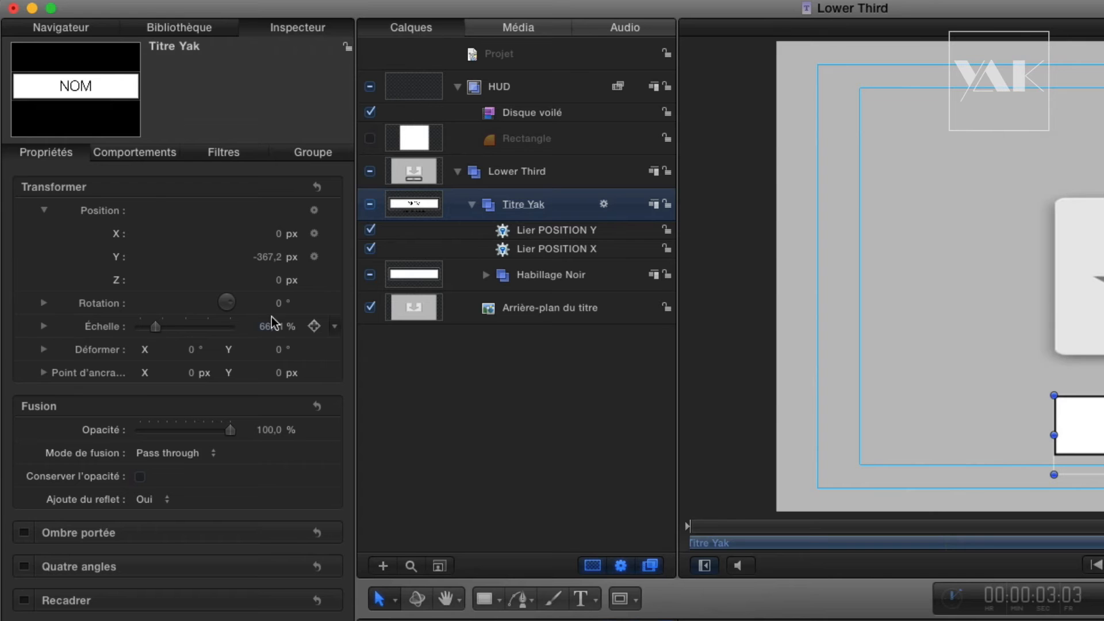
left_click(43, 326)
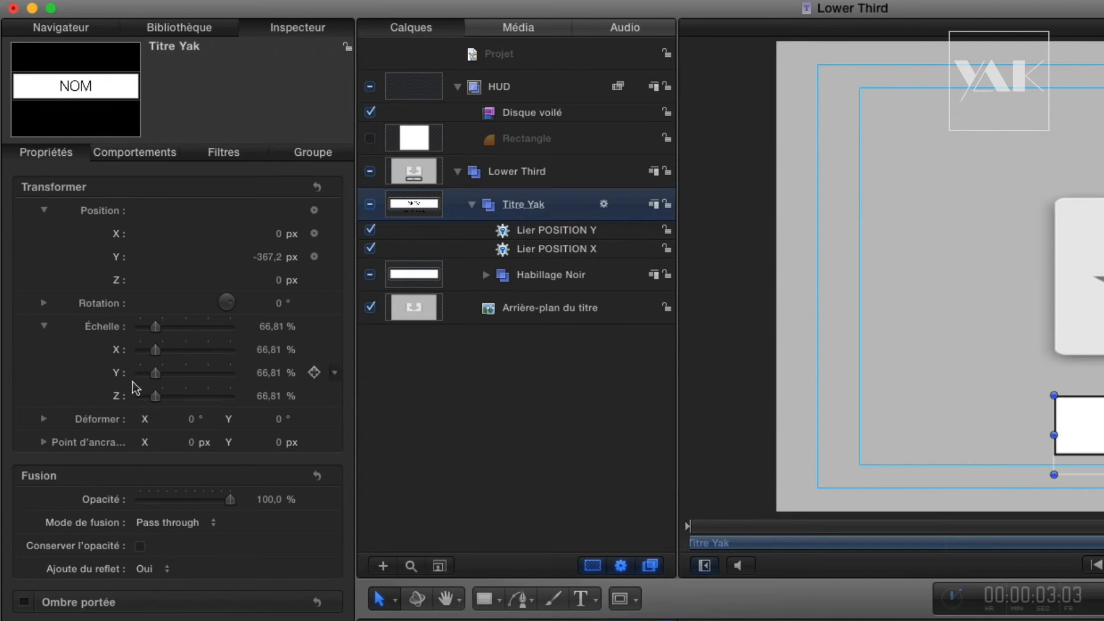
mouse_move(156, 327)
left_mouse_down()
mouse_move(166, 330)
mouse_move(145, 312)
left_mouse_up()
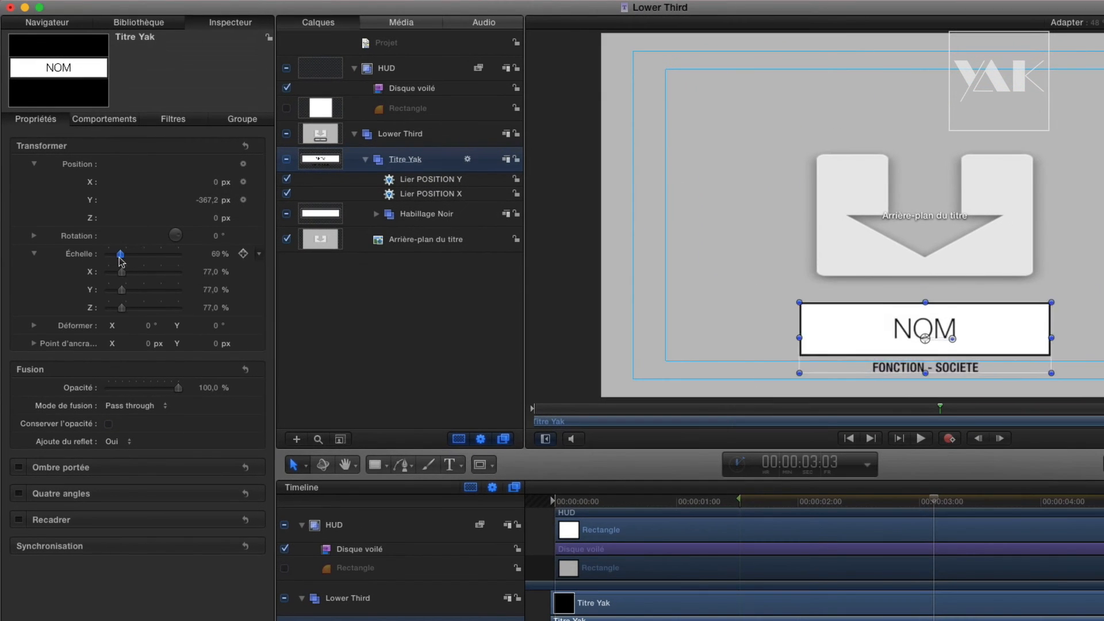
left_click_drag(121, 259, 126, 260)
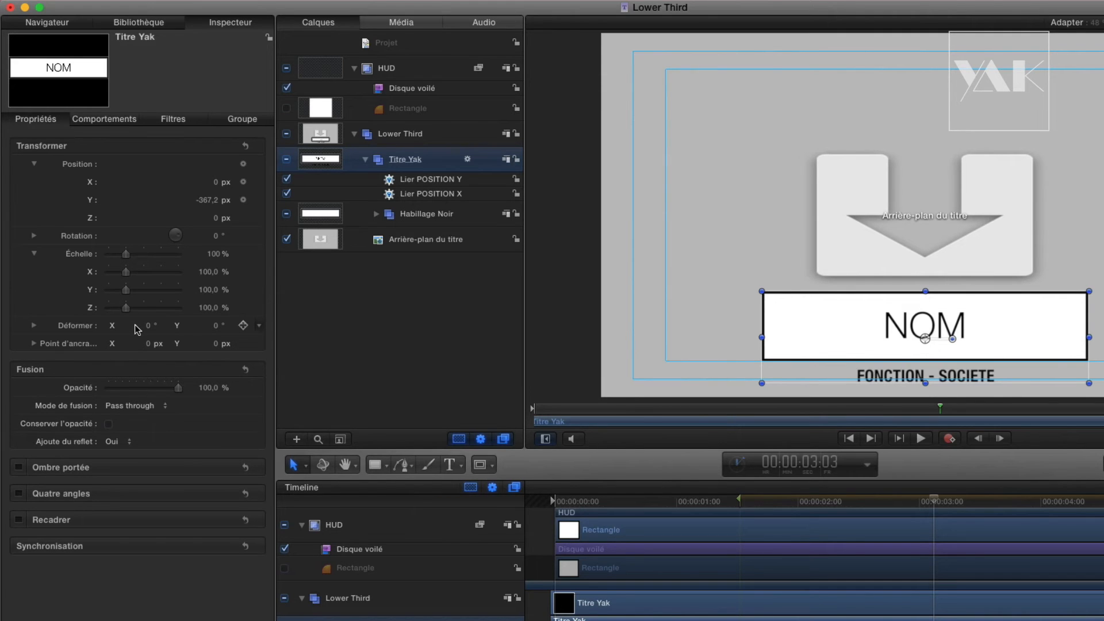
left_click(416, 89)
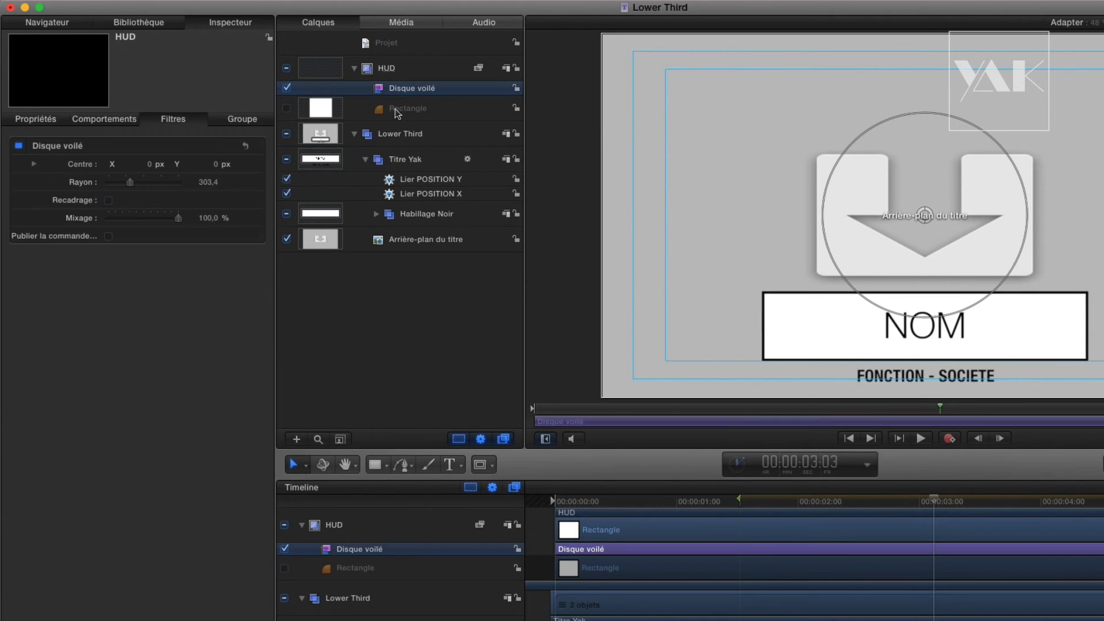
mouse_move(969, 313)
left_mouse_down()
mouse_move(1001, 327)
mouse_move(970, 300)
left_mouse_up()
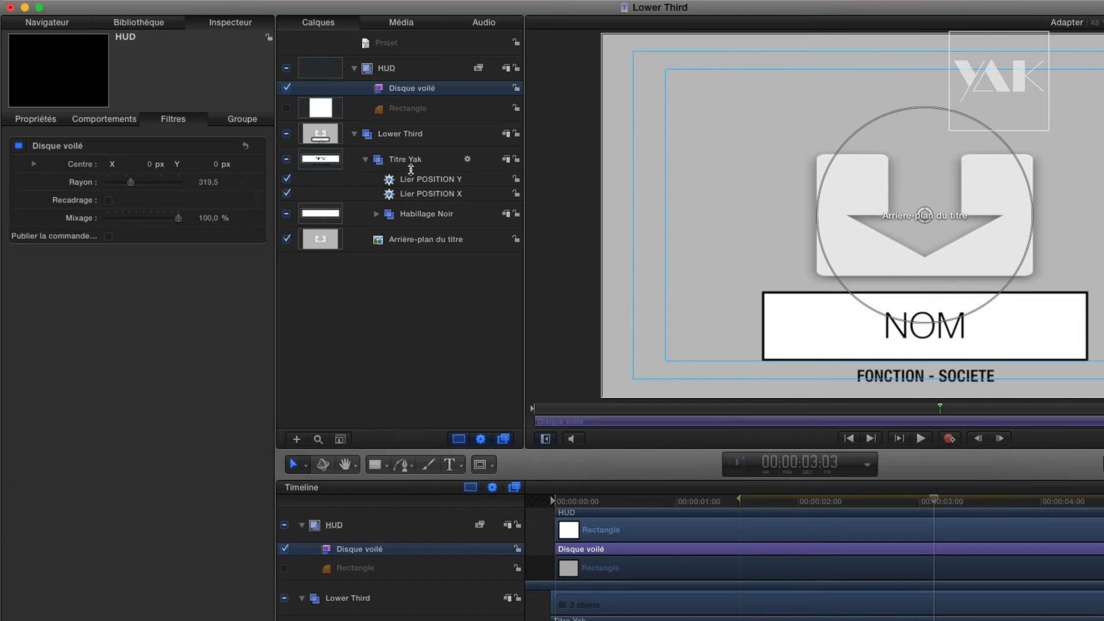
Step: Add a Lier parameter behavior to the Y scale of the Titre Yak group
left_click(415, 161)
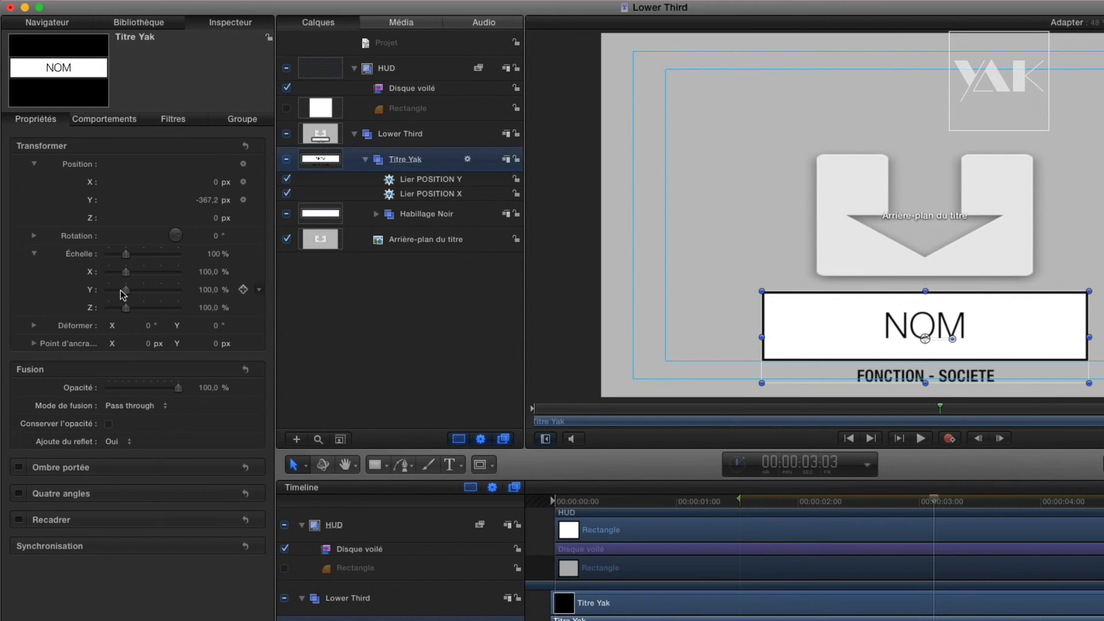
left_click(259, 290)
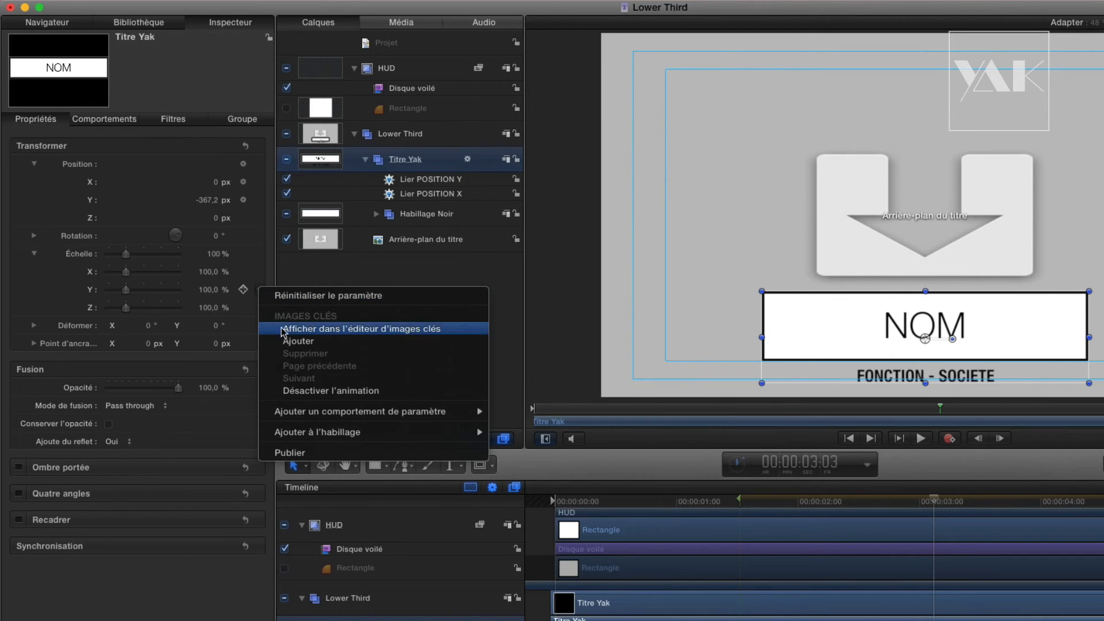
mouse_move(295, 414)
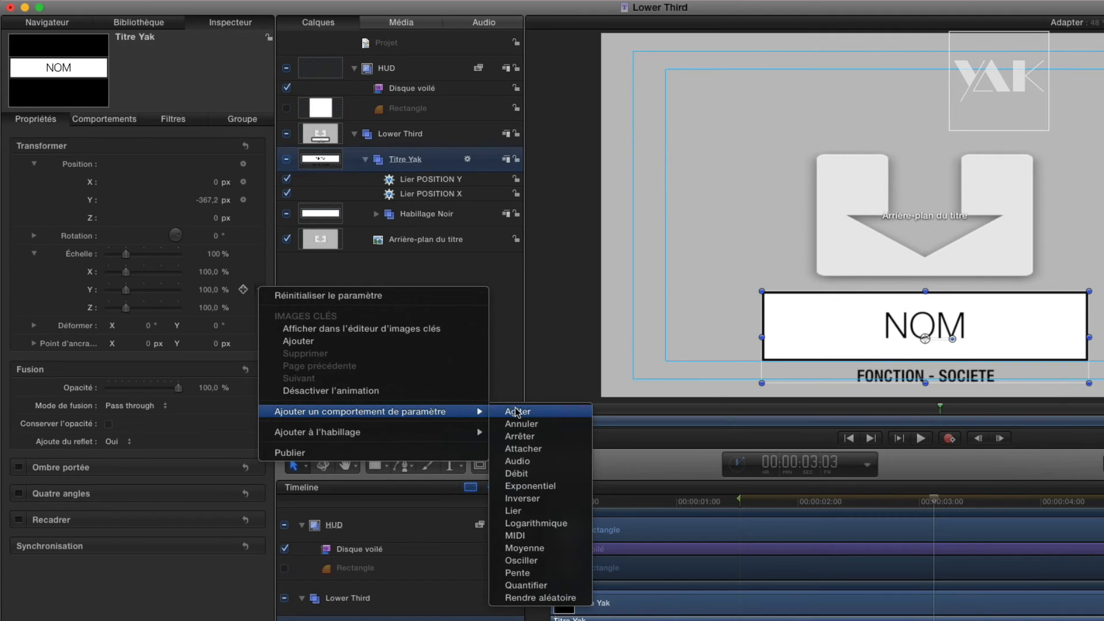
key("Escape")
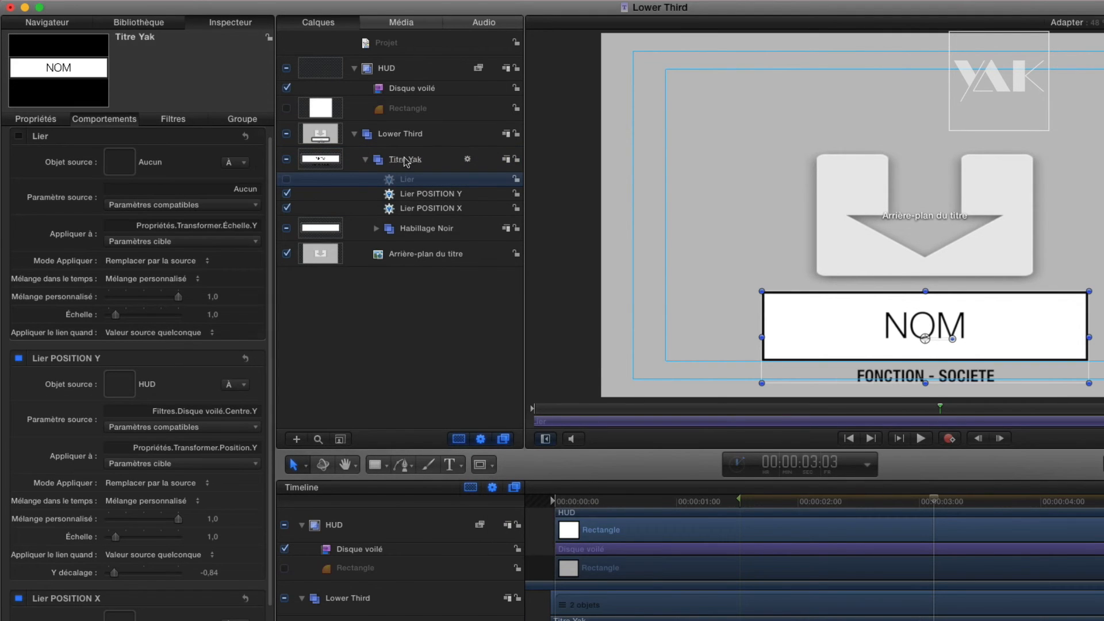
Step: Set Titre Yak as the Y scale Lier behavior's source object and try to use its Transformer Échelle X as source parameter
left_click_drag(406, 160, 122, 170)
left_click(188, 205)
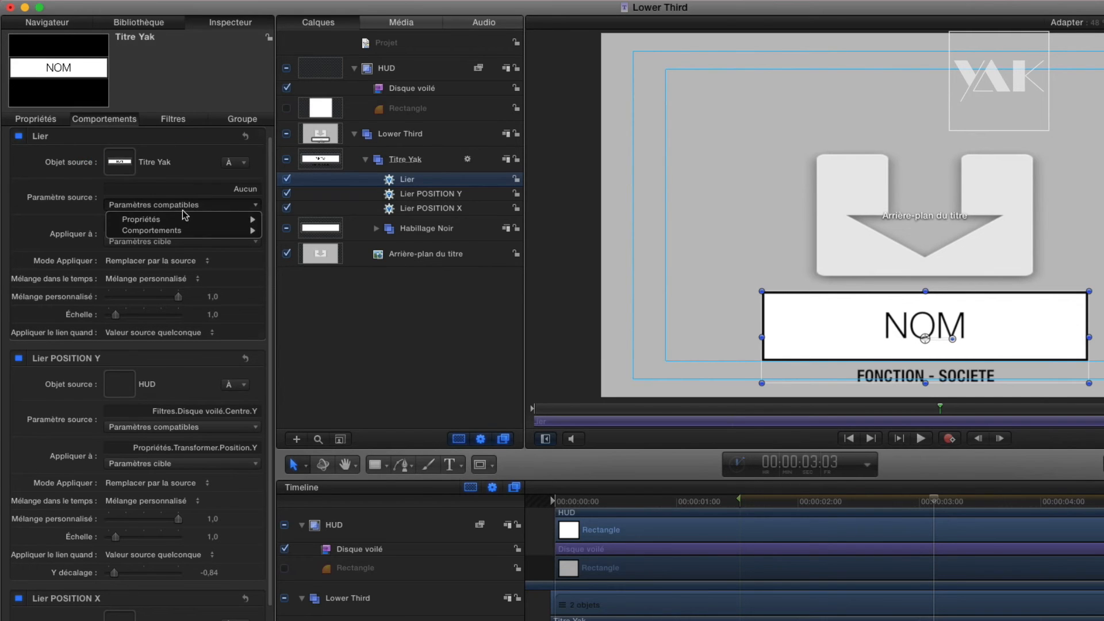
mouse_move(181, 219)
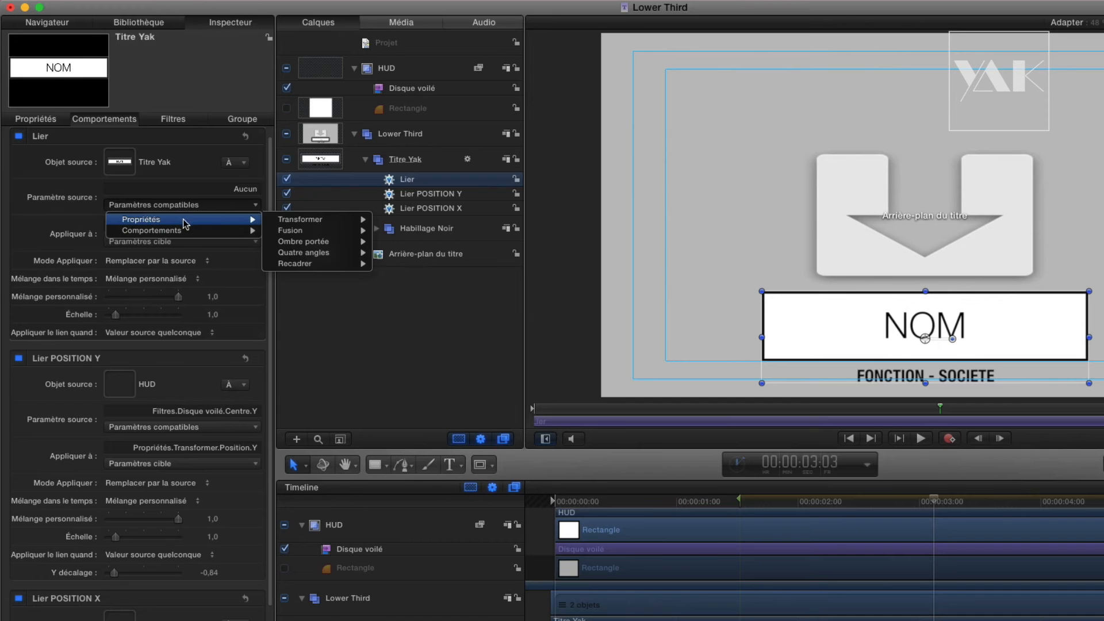
mouse_move(304, 220)
mouse_move(401, 244)
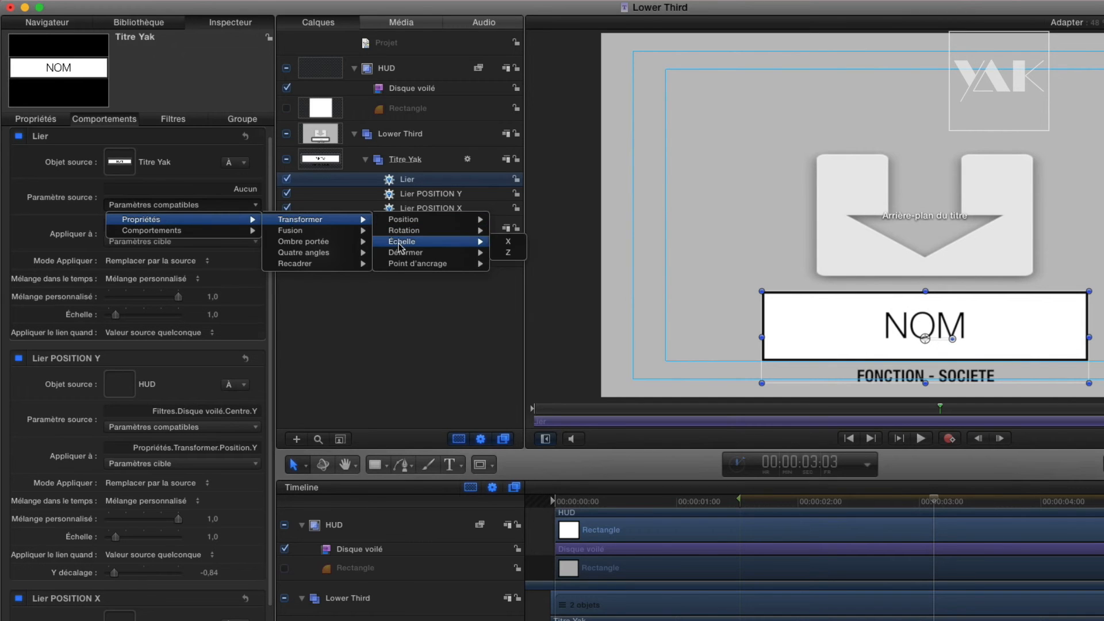
left_click(510, 242)
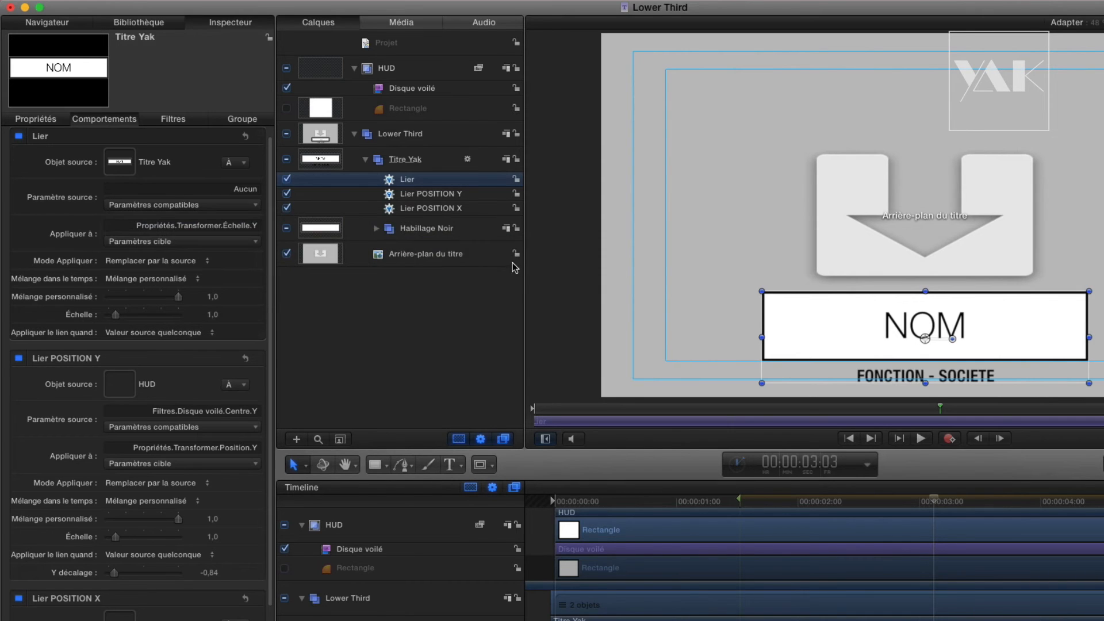
Step: Test the scale link by enlarging Titre Yak's X scale to about 161,69 % and returning it to 100 %
left_click(408, 161)
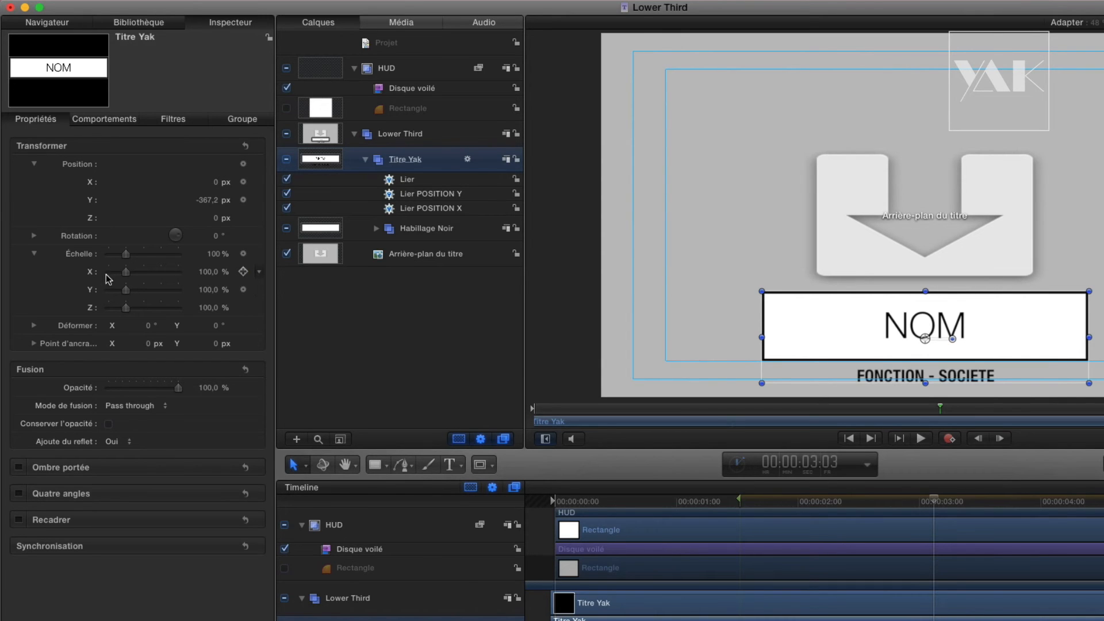
left_click_drag(125, 273, 137, 272)
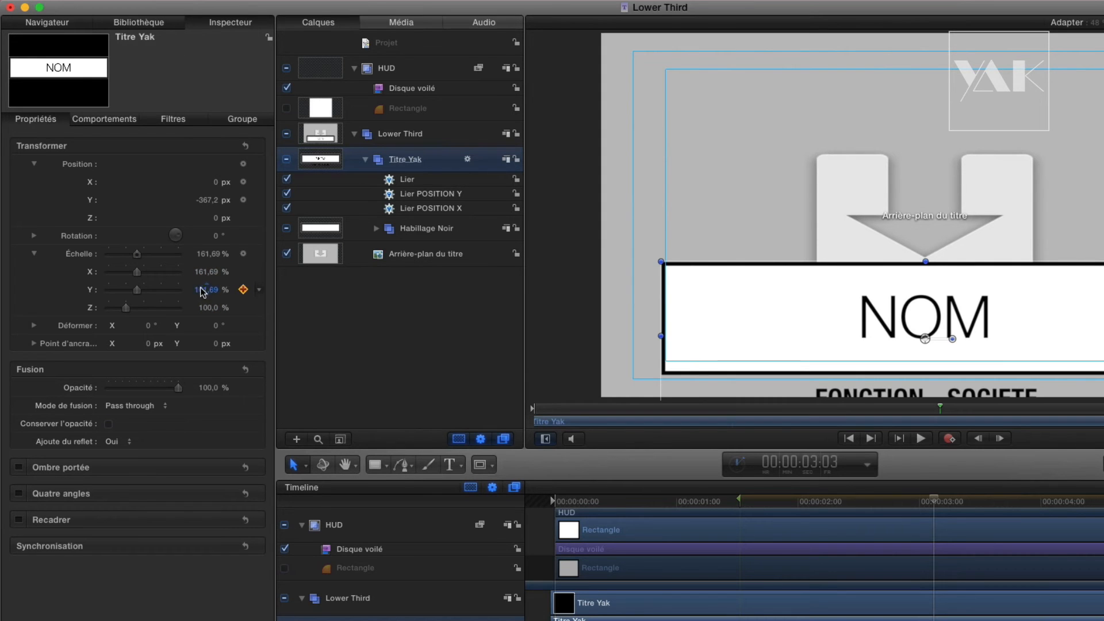
left_click_drag(137, 273, 126, 276)
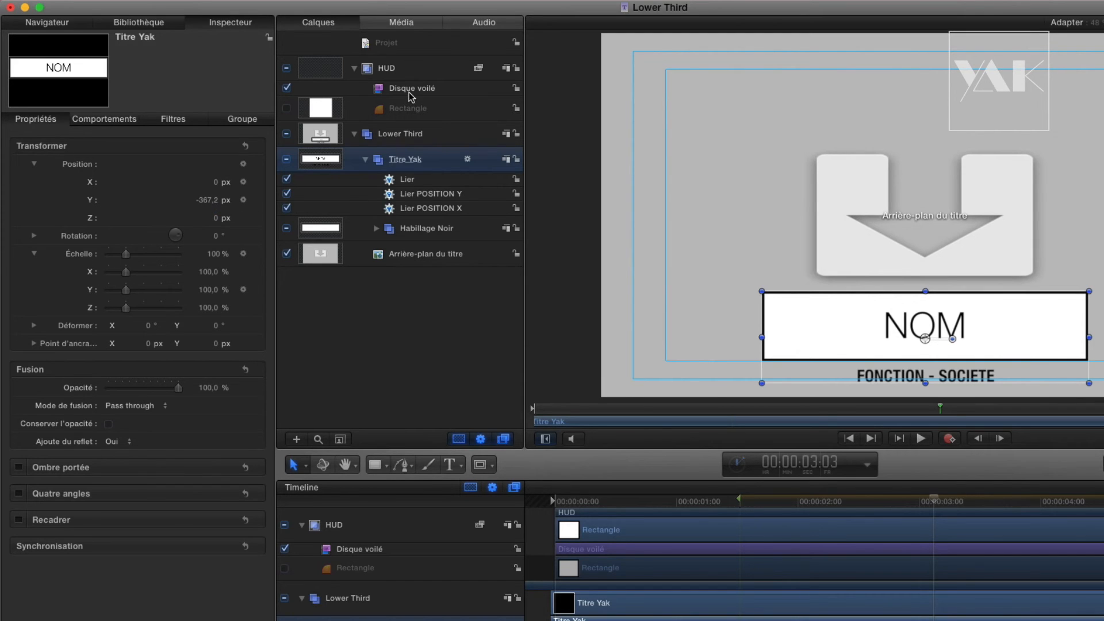
Step: Rename Titre Yak's Y scale Lier behavior to "Lier ECHELLE Y VERS X"
left_click(408, 181)
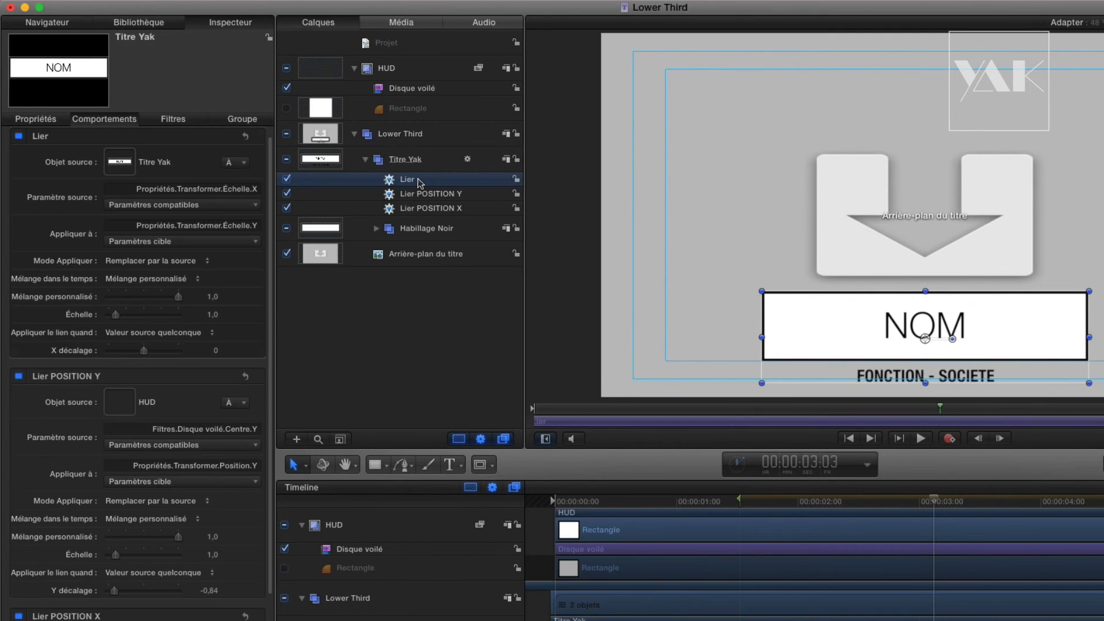
left_click(418, 180)
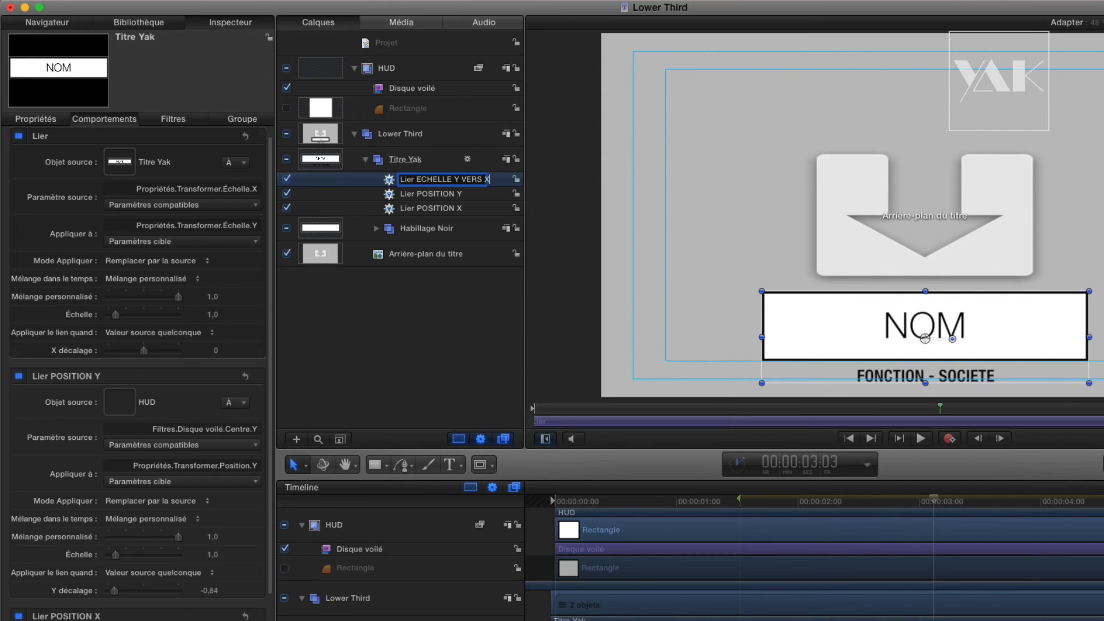
key("Return")
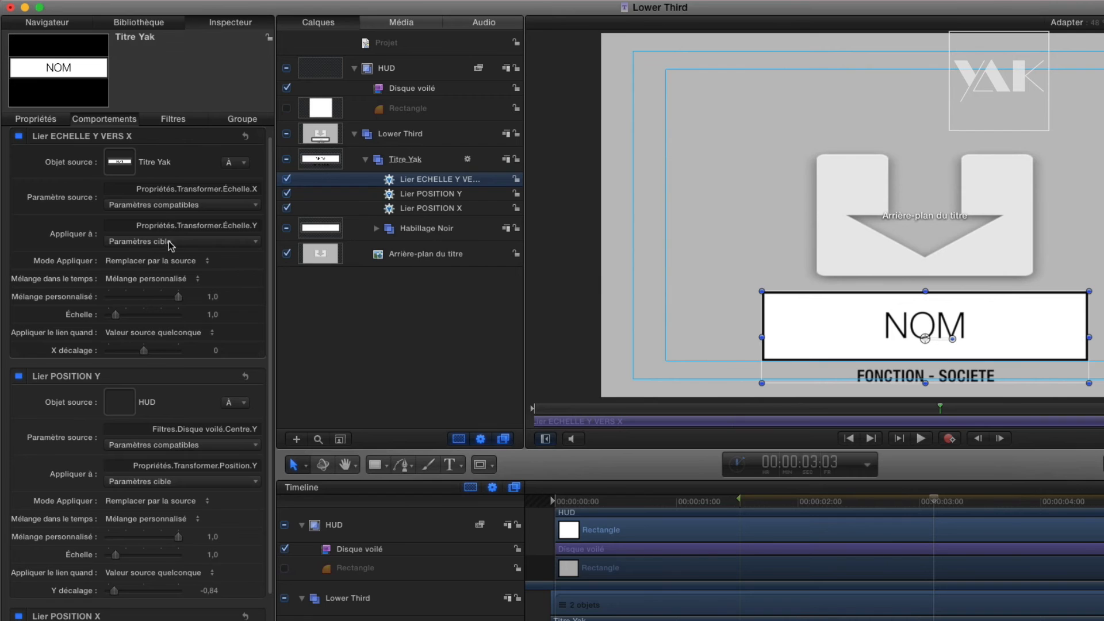
Step: Add a Lier parameter behavior to the X scale of the Titre Yak group
left_click(409, 163)
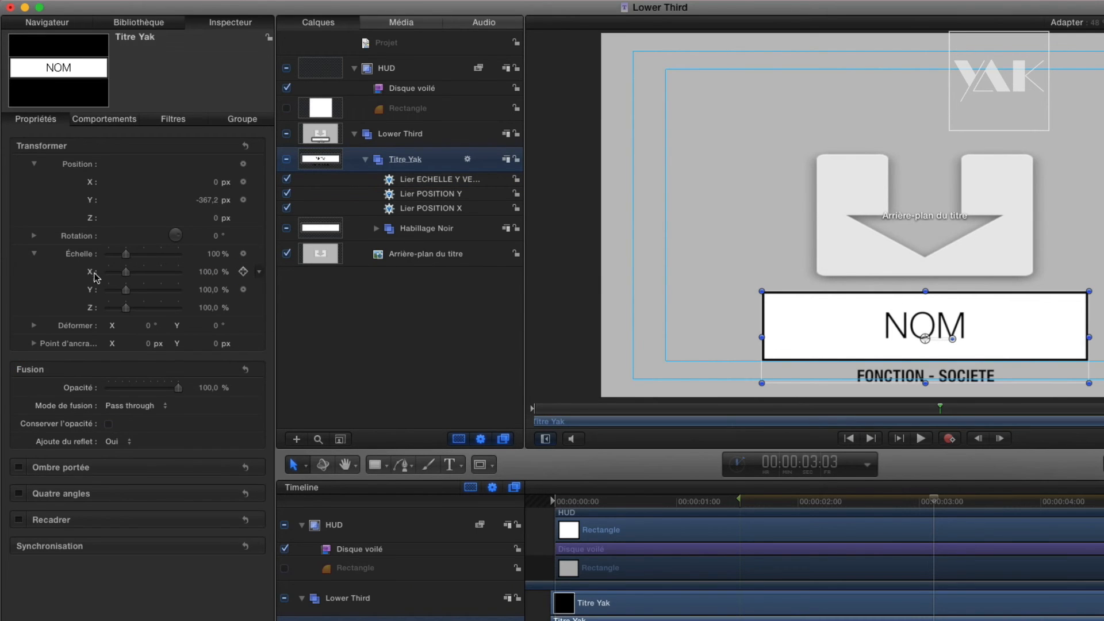
left_click(257, 272)
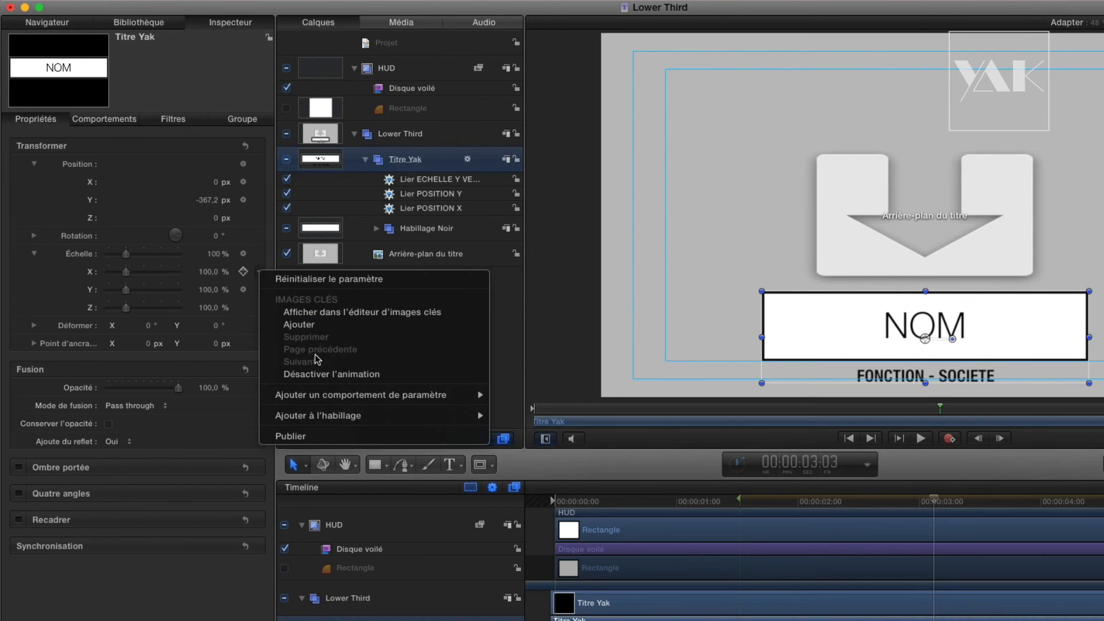
mouse_move(330, 397)
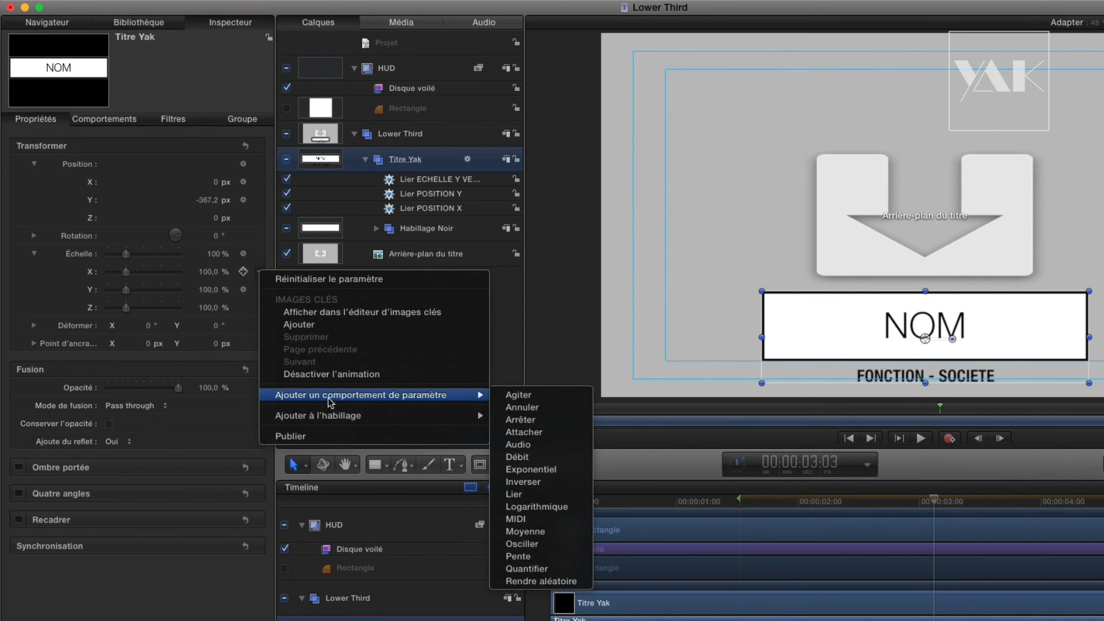
left_click(526, 498)
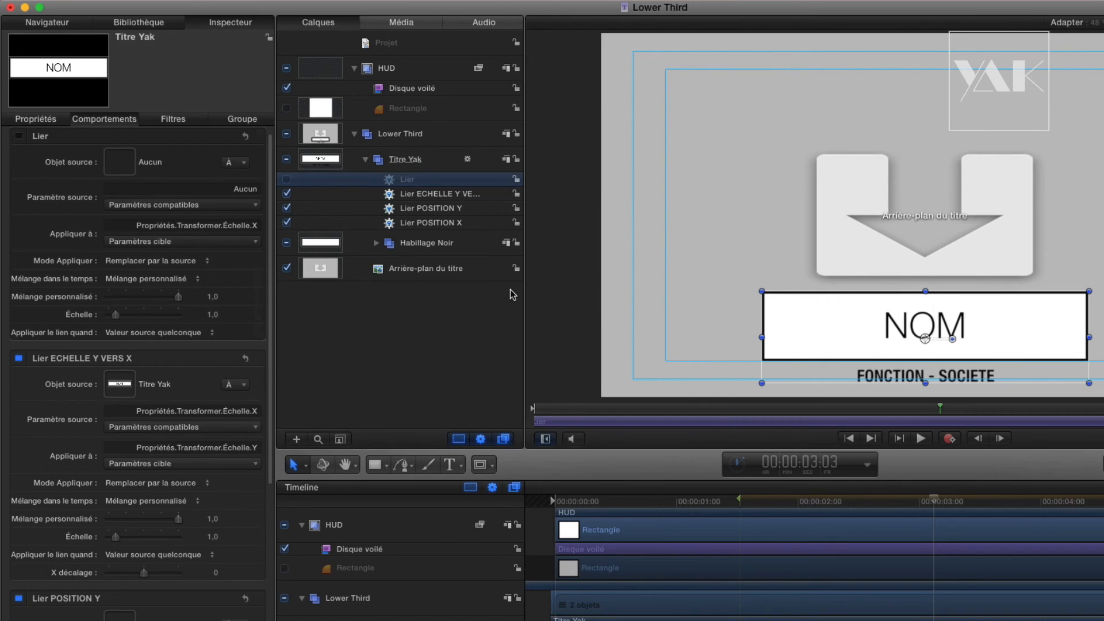
Step: Set HUD as the X scale Lier behavior's source object and the Disque voilé filter's Rayon as its source parameter
left_click_drag(364, 71, 120, 166)
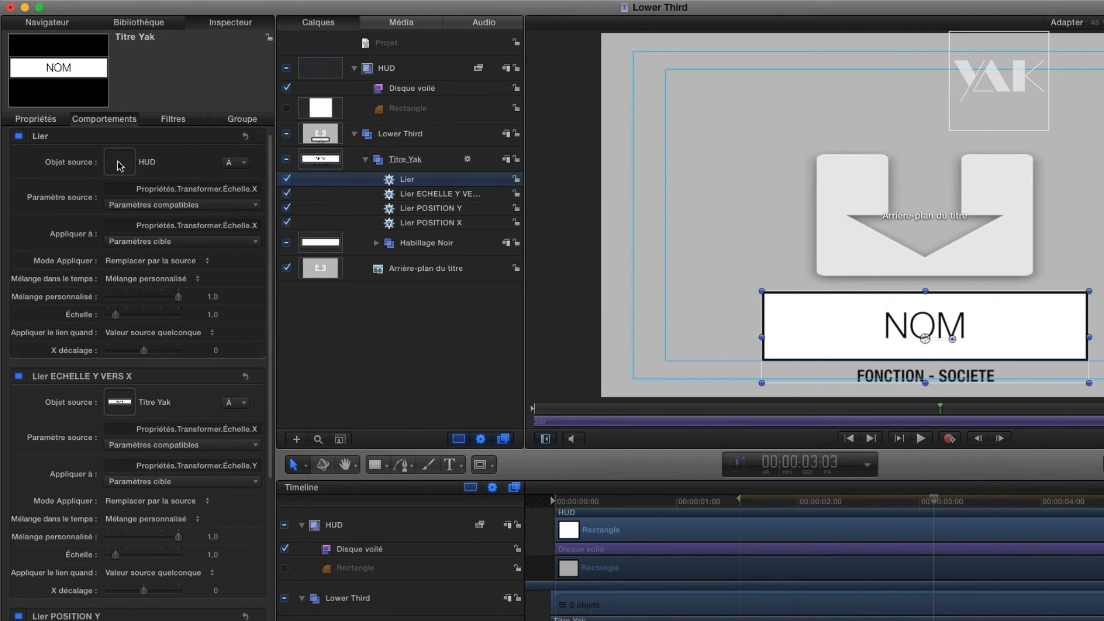
left_click(168, 206)
mouse_move(131, 232)
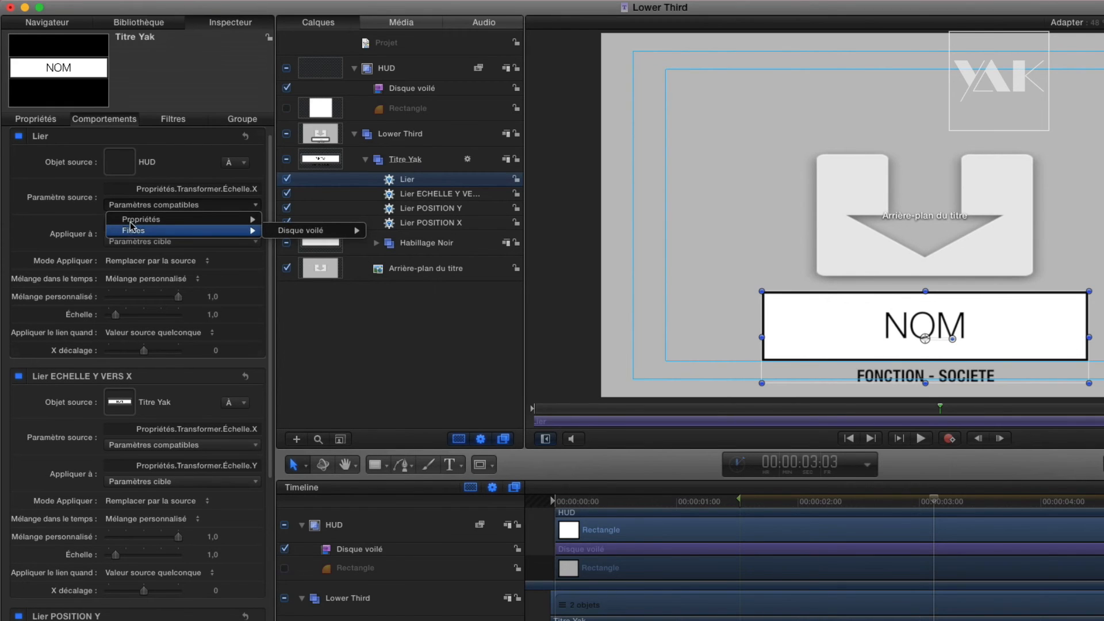
mouse_move(303, 233)
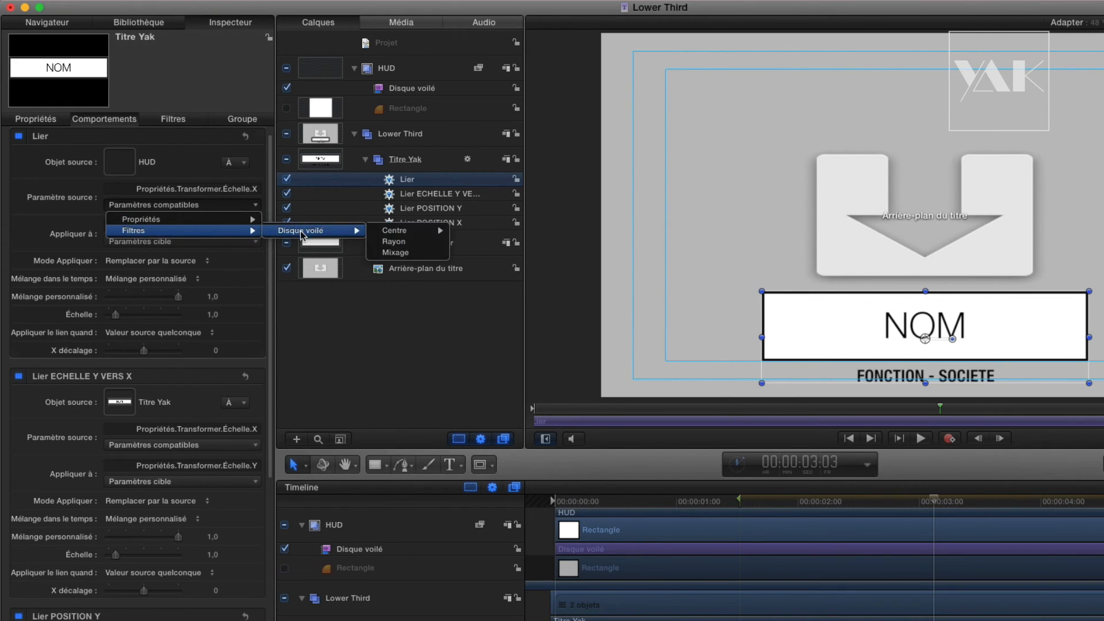
left_click(394, 243)
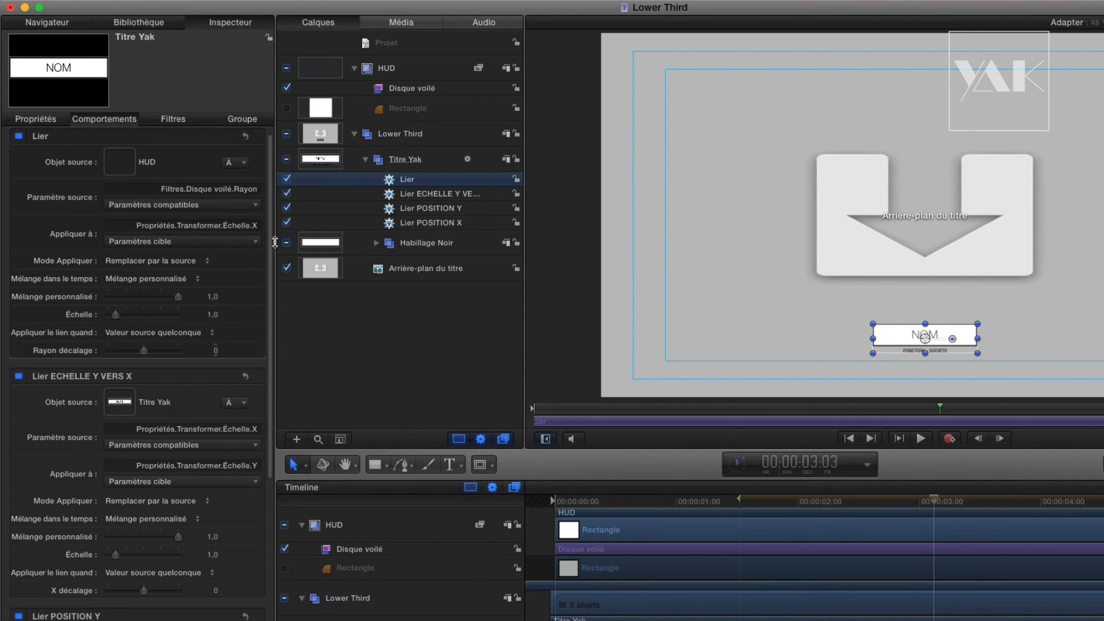
Step: Enlarge the Disque voilé radius to about 379,3 to test how it drives the title's scale
left_click(406, 88)
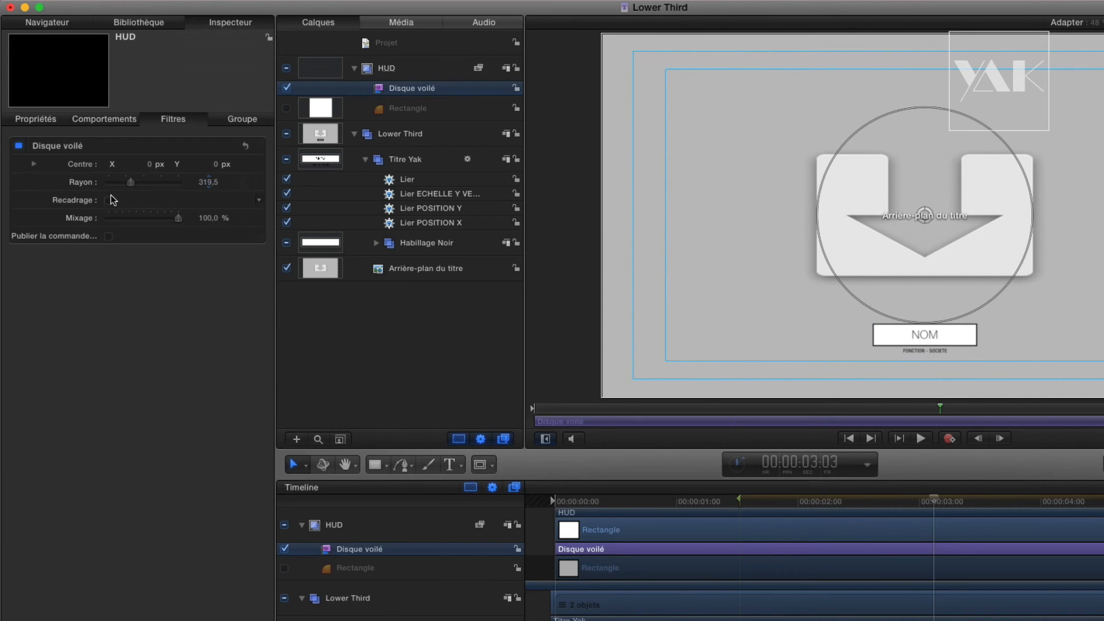
mouse_move(131, 181)
left_mouse_down()
mouse_move(143, 184)
mouse_move(133, 183)
left_mouse_up()
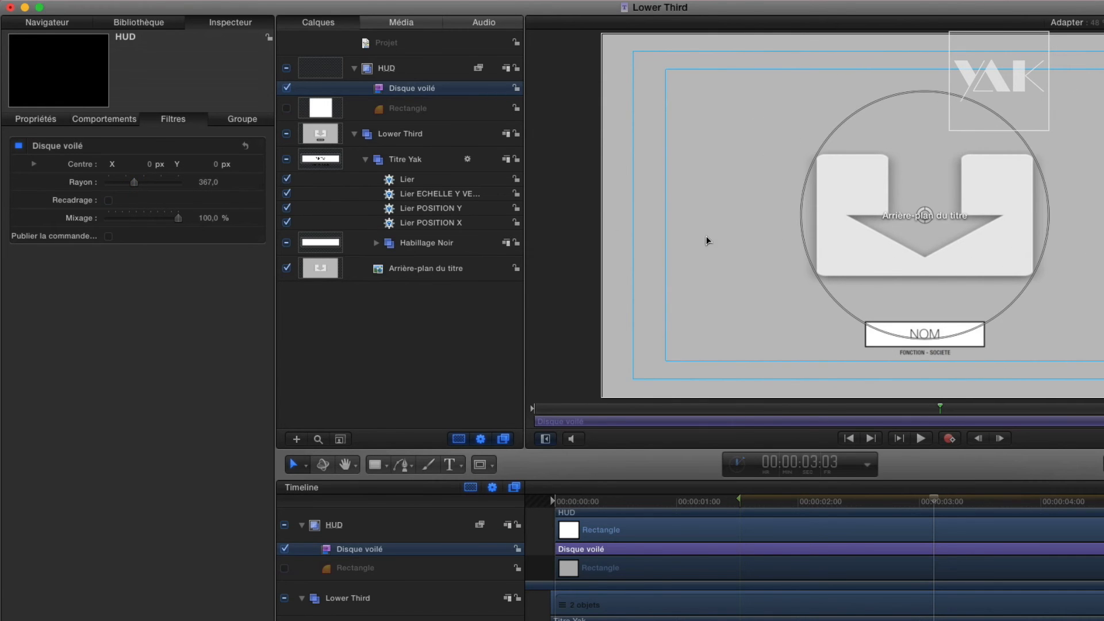
left_click_drag(1022, 298, 897, 335)
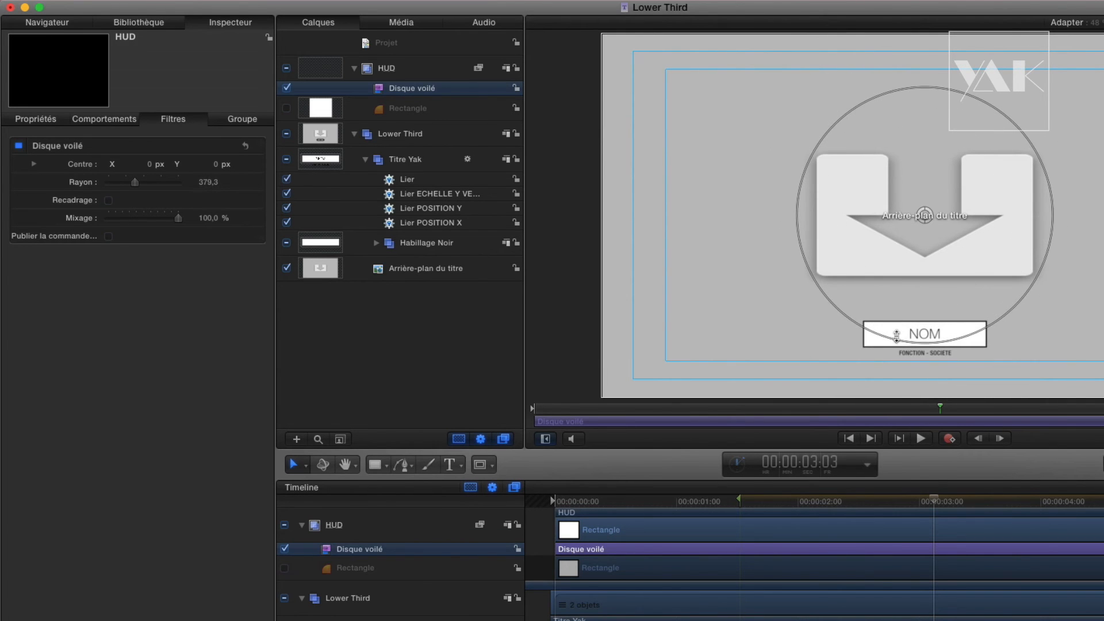
Step: Rename the X scale Lier behavior to "Lier ECHELLE X VERS RAYON" and widen the layer list to fit the full behavior names
left_click(421, 178)
left_click(411, 179)
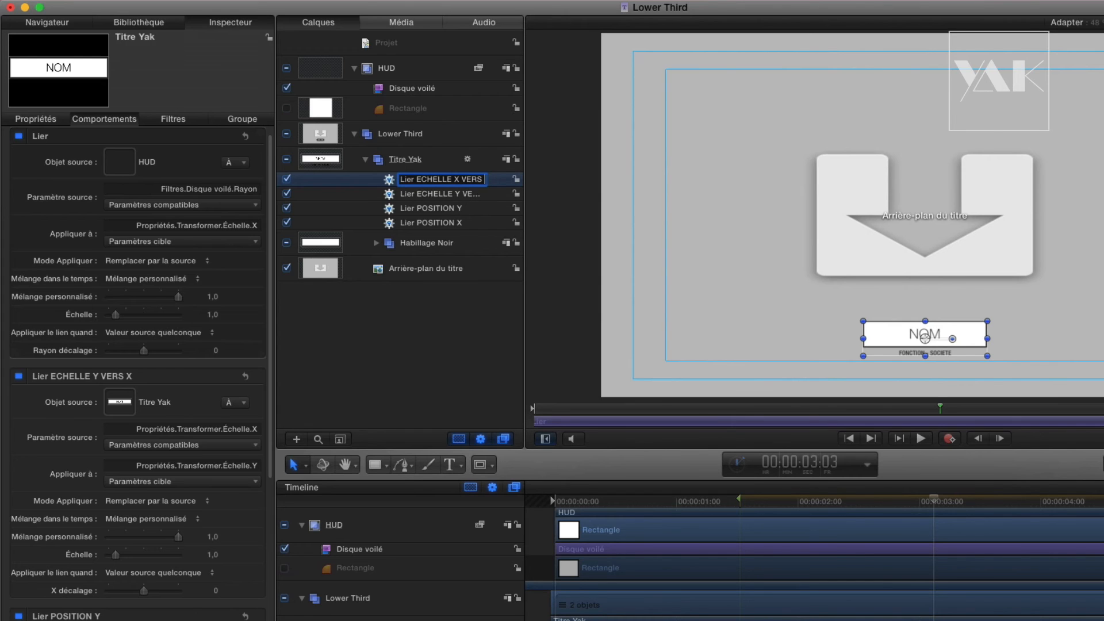
key("super+a")
type("RAYON")
key("Return")
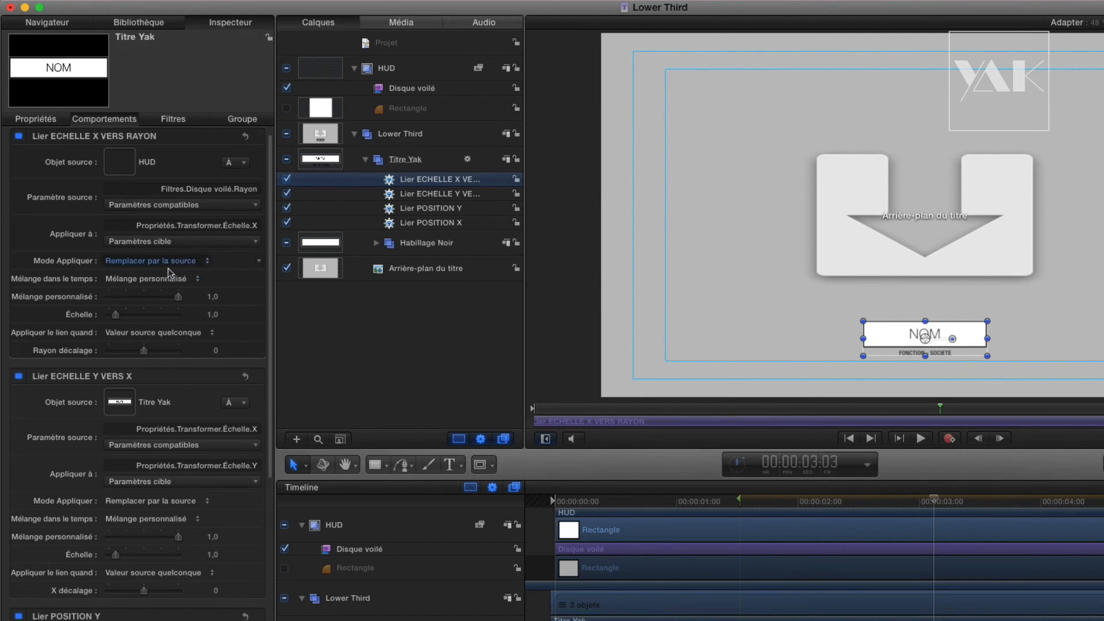
left_click_drag(523, 316, 551, 330)
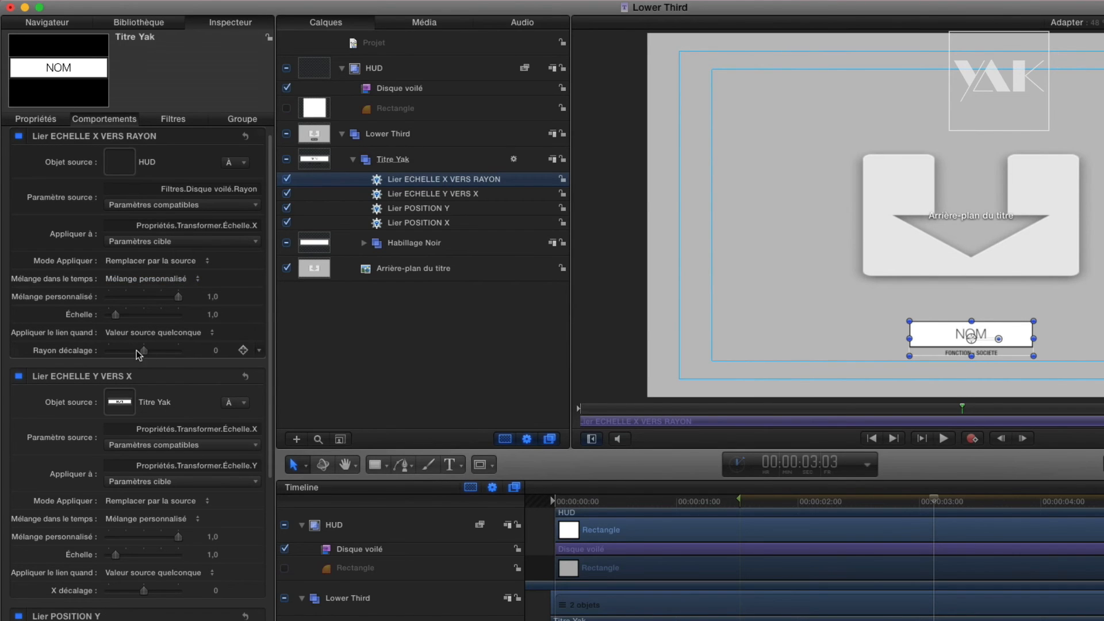
Step: Reduce the Disque voilé radius to about 171,3 and raise the Rayon décalage of Lier ECHELLE X VERS RAYON to about 523
left_click_drag(144, 352, 147, 350)
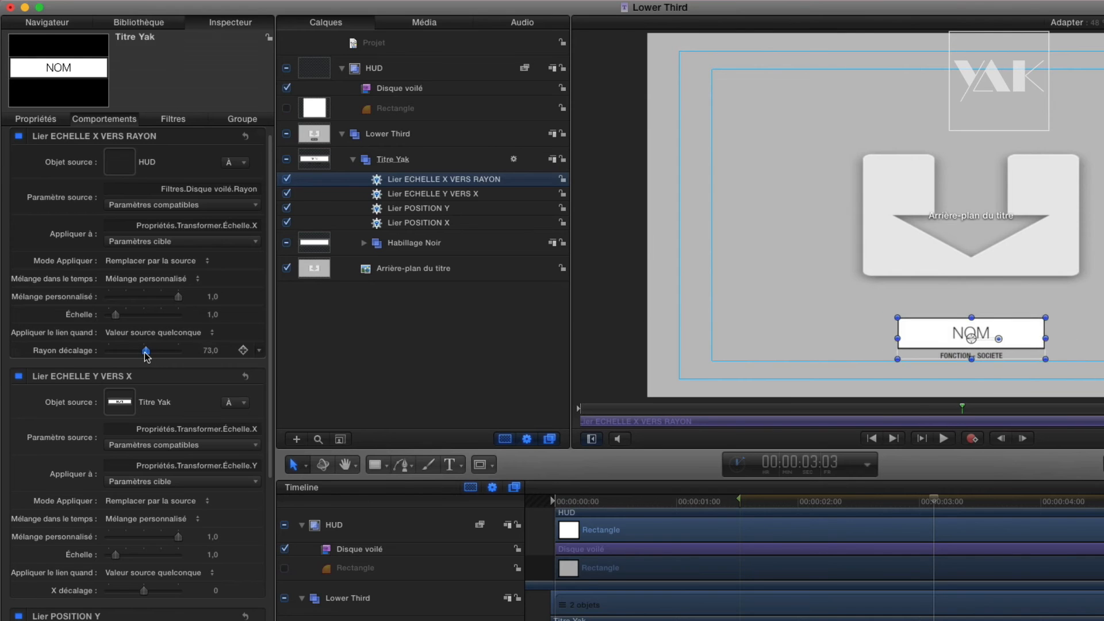
left_click(413, 90)
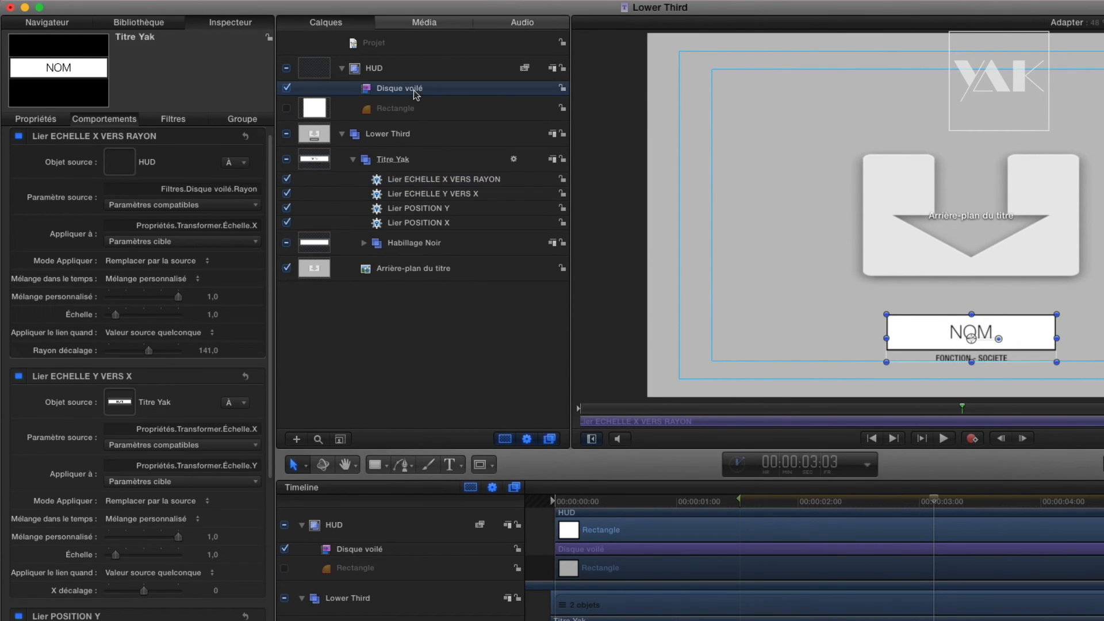
left_click_drag(1037, 320, 971, 272)
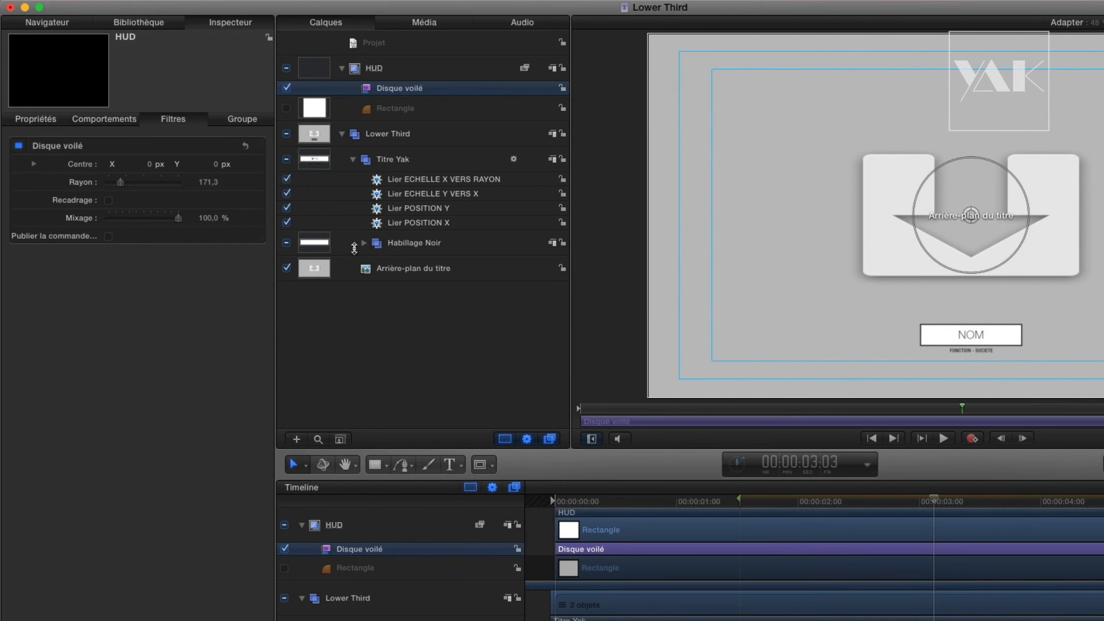
left_click(442, 179)
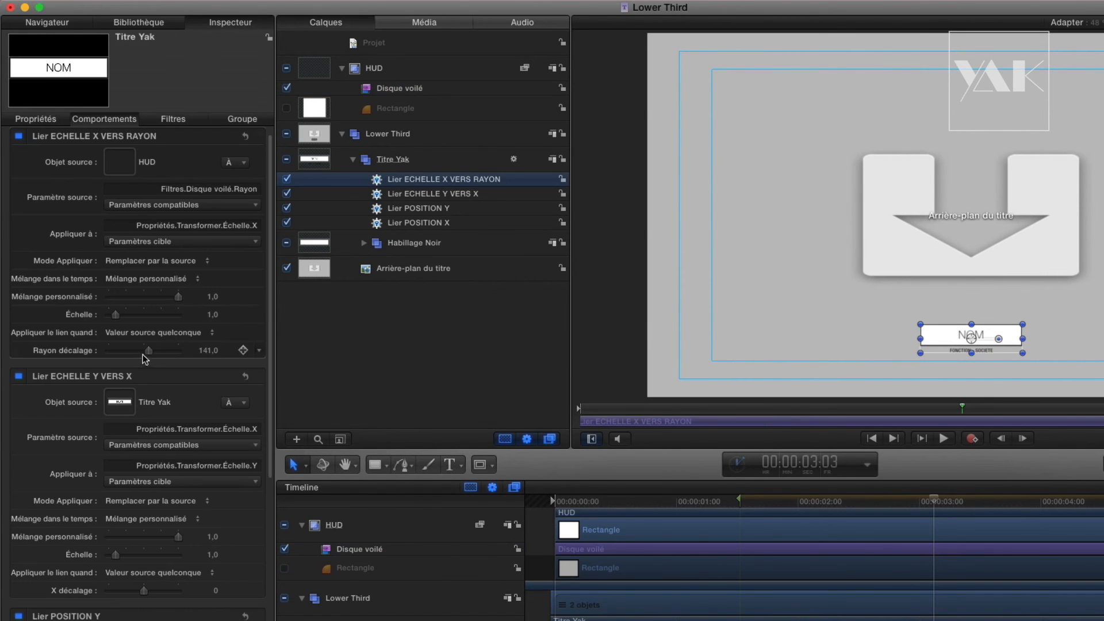
left_click_drag(146, 350, 162, 352)
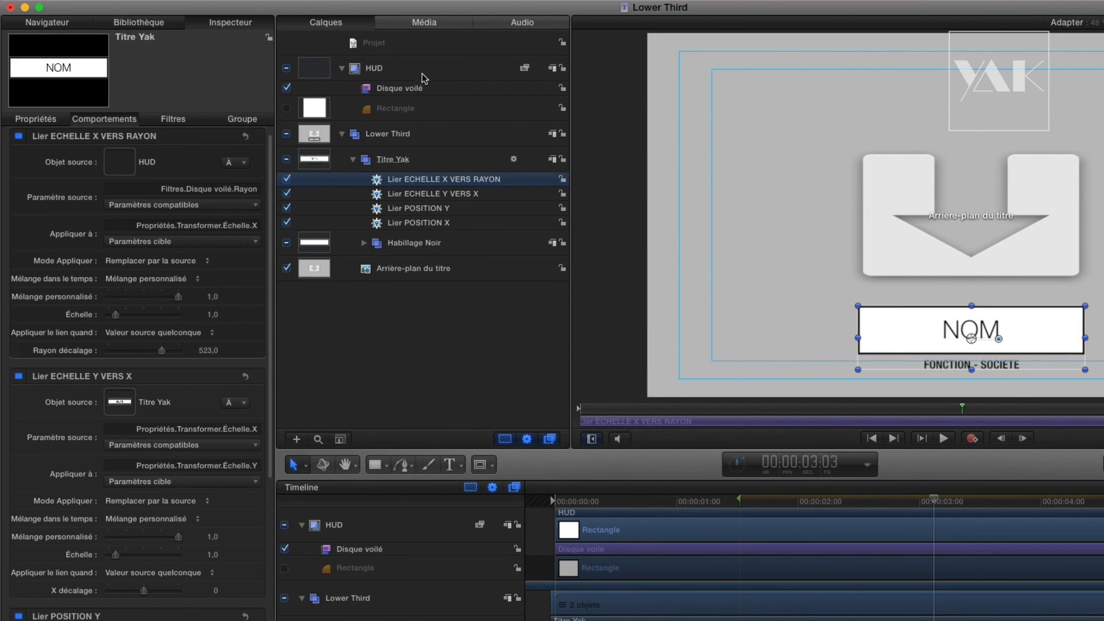
Step: Adjust Disque voilé to a centre of about X -2,23 px, Y 22,23 px and radius 143,0, and publish its on-screen control
left_click(405, 92)
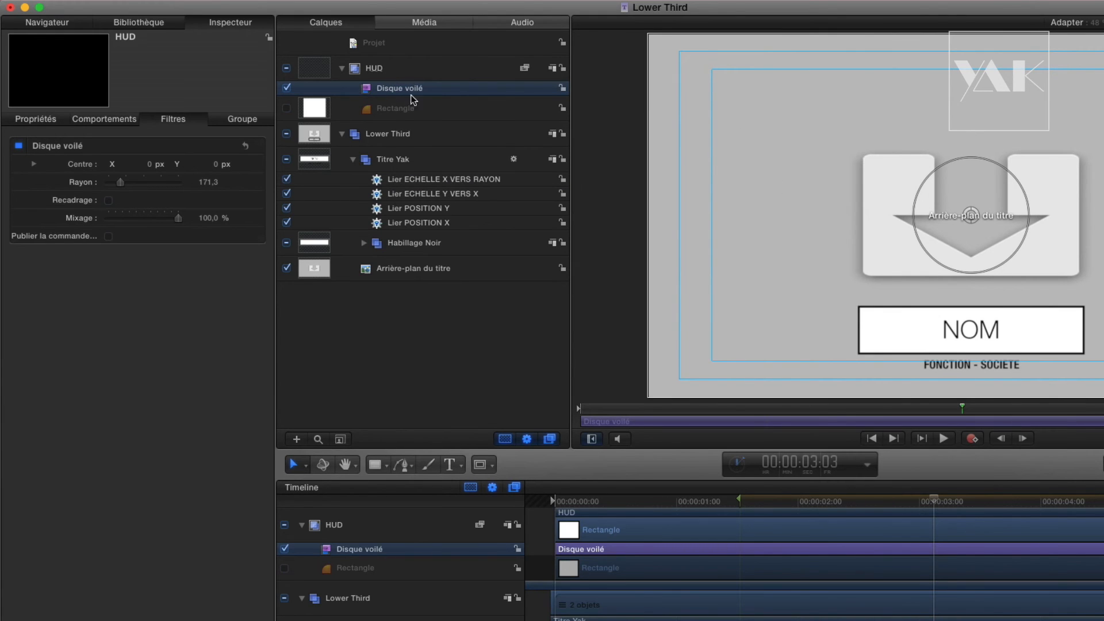
mouse_move(973, 218)
left_mouse_down()
mouse_move(973, 185)
mouse_move(956, 178)
mouse_move(1063, 276)
mouse_move(1037, 241)
mouse_move(959, 183)
mouse_move(1090, 311)
mouse_move(993, 206)
mouse_move(964, 195)
mouse_move(988, 207)
mouse_move(970, 208)
left_mouse_up()
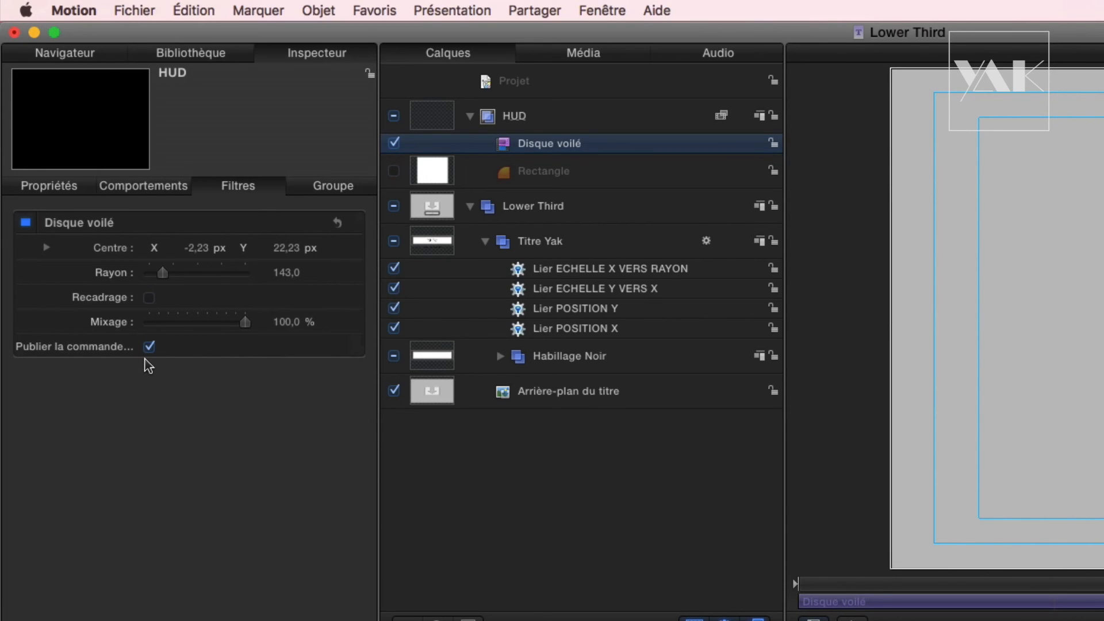
Step: Save the title as a new template named "TITRE HUD" in the YAK2016 category, without a preview movie
left_click(134, 11)
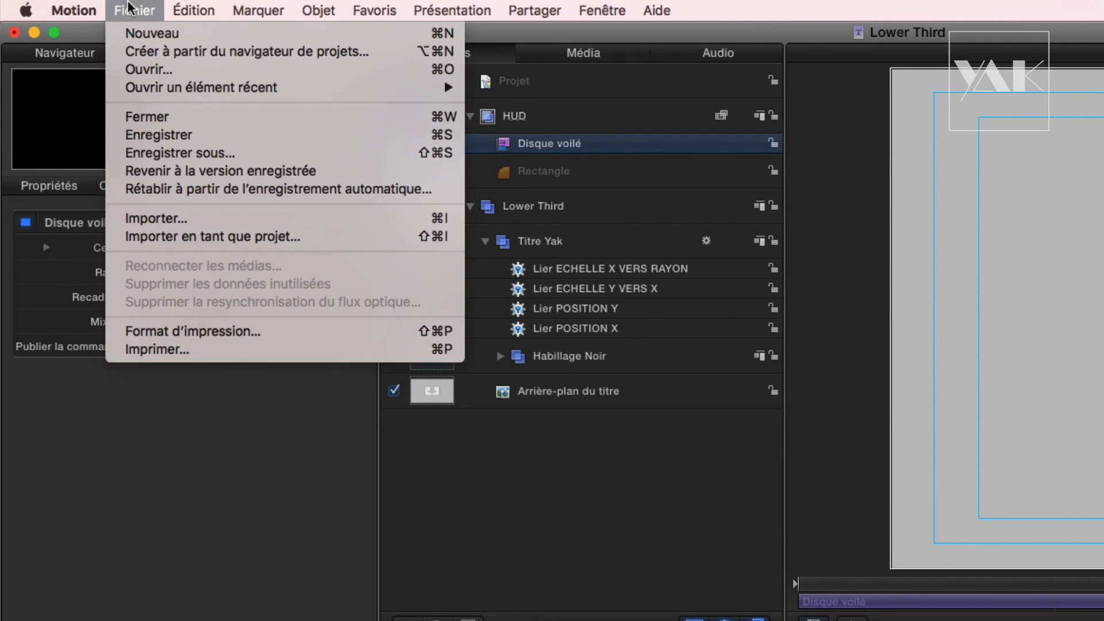
left_click(164, 153)
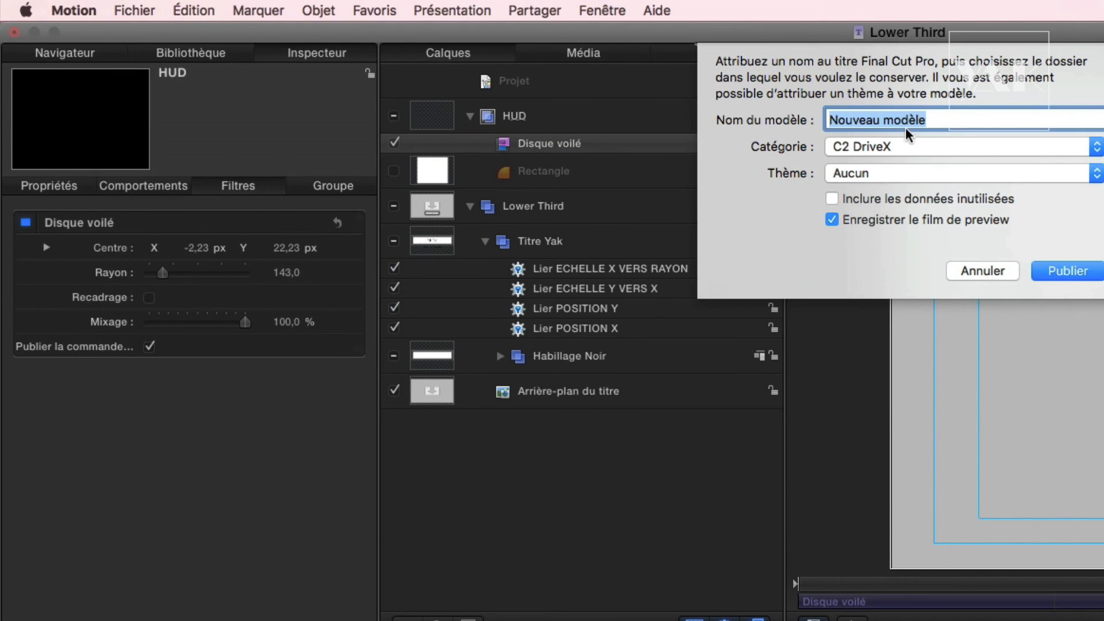
left_click(874, 146)
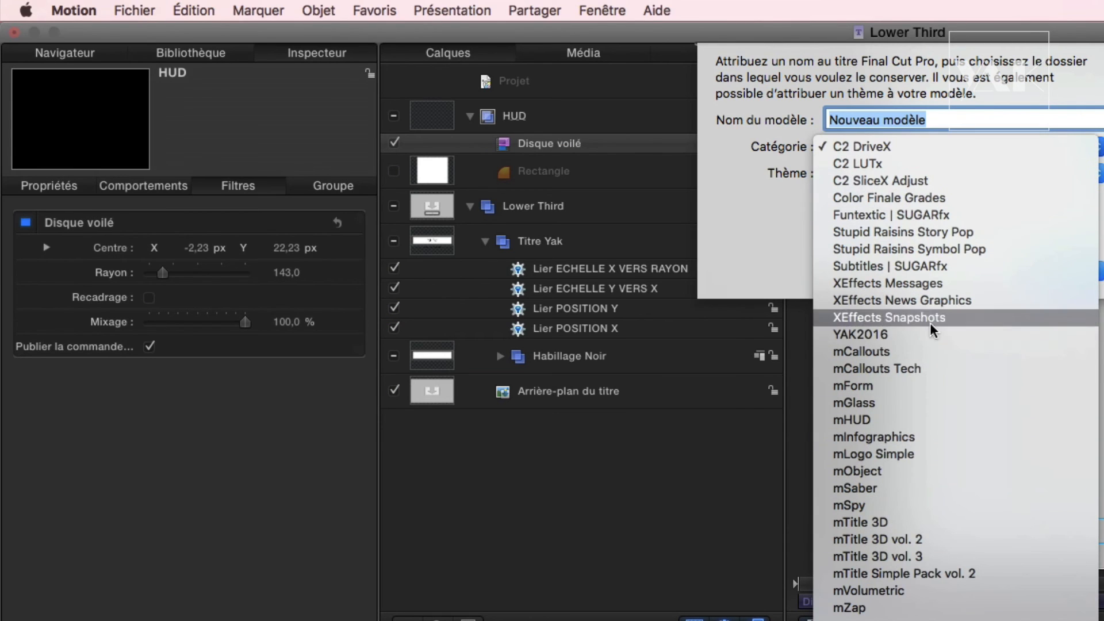
left_click(910, 334)
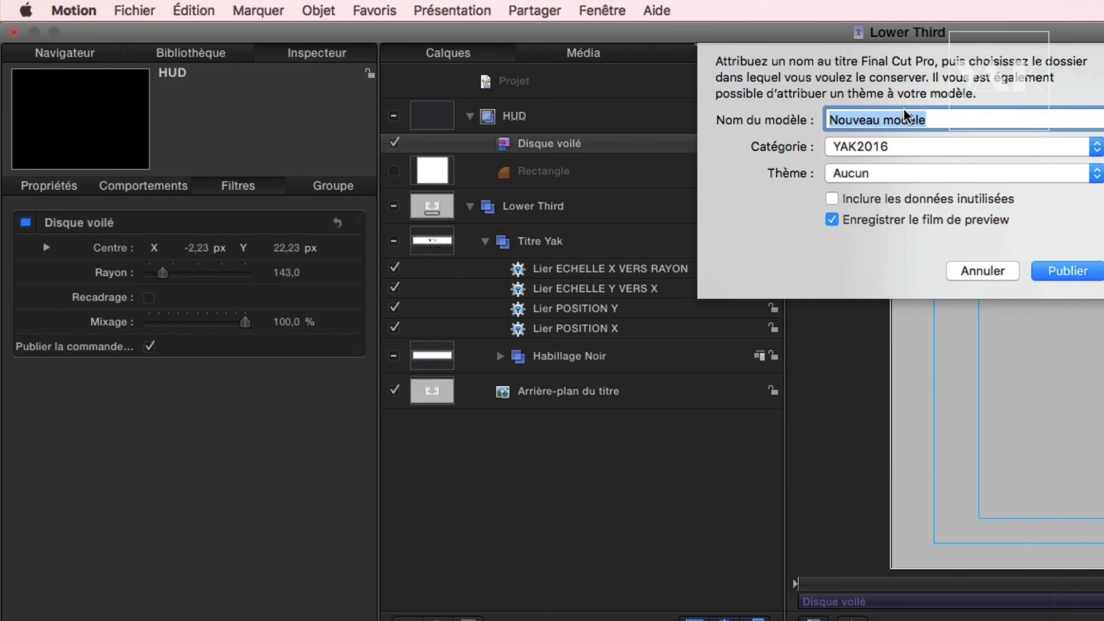
type("TITRE")
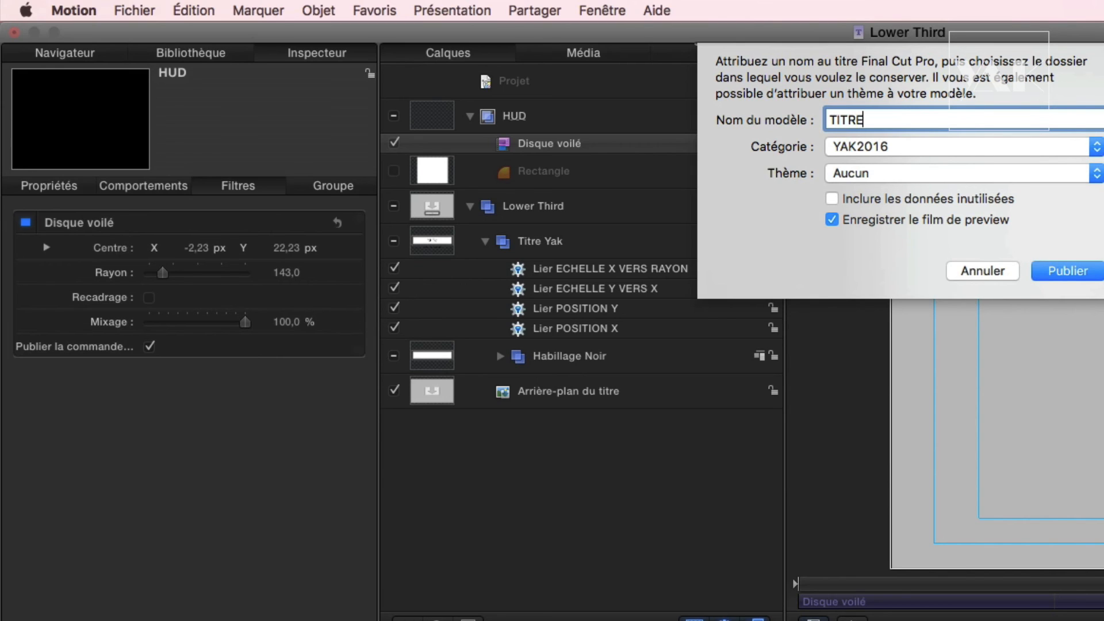
type(" HUD")
left_click(831, 220)
key("Return")
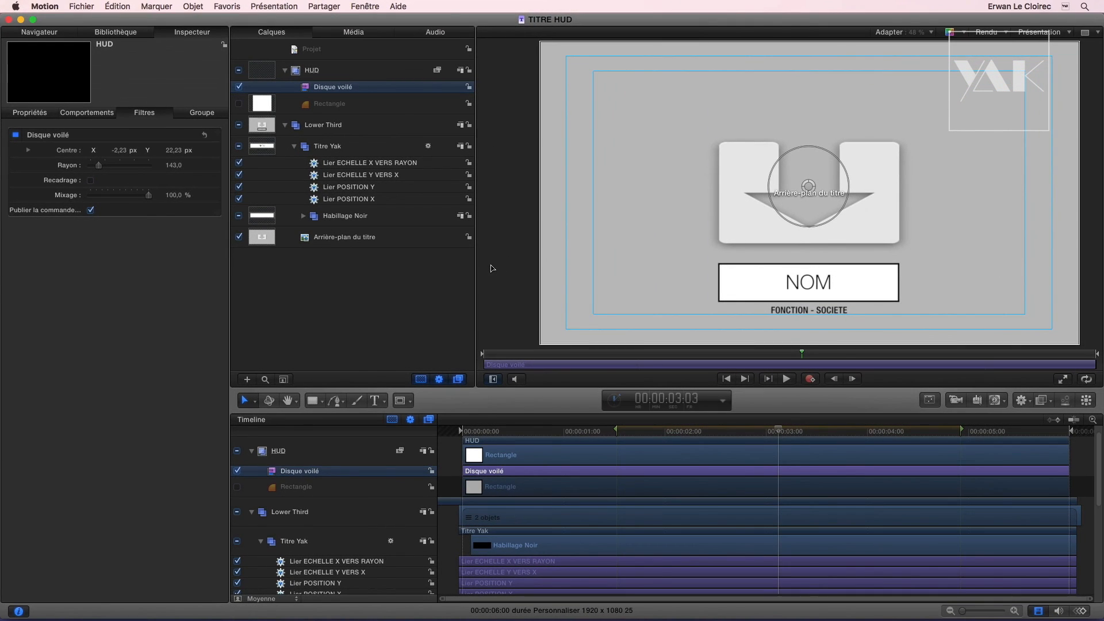
Step: Switch to Final Cut Pro and add the TITRE HUD title from the YAK2016 category above the Marbre clip, starting at about 9 seconds
key("super+Tab")
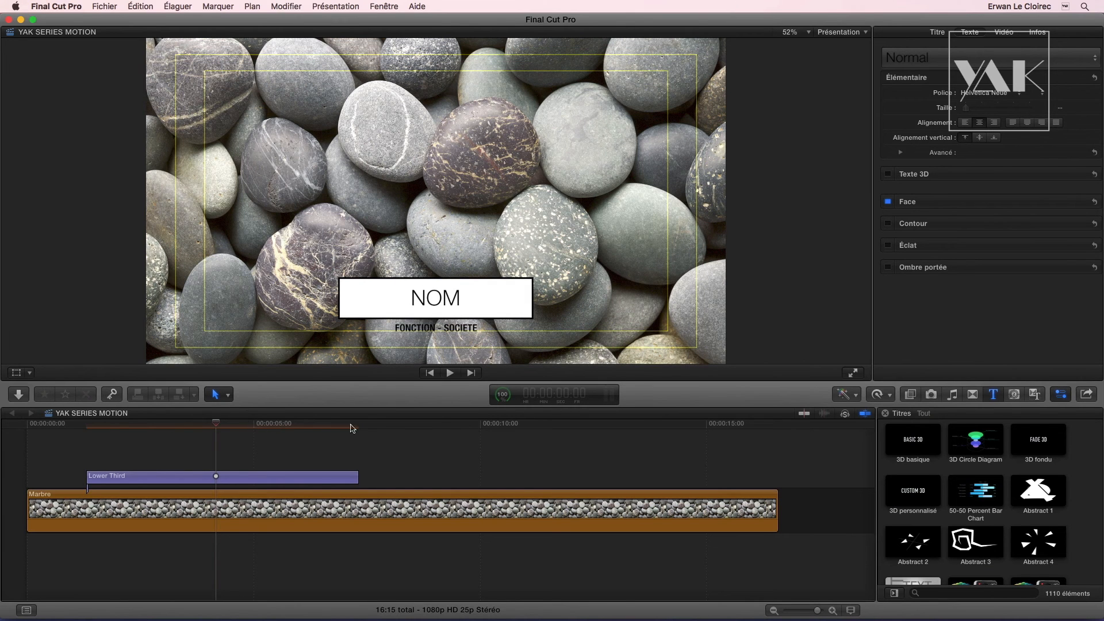
left_click(894, 593)
scroll(903, 520, "down", 5)
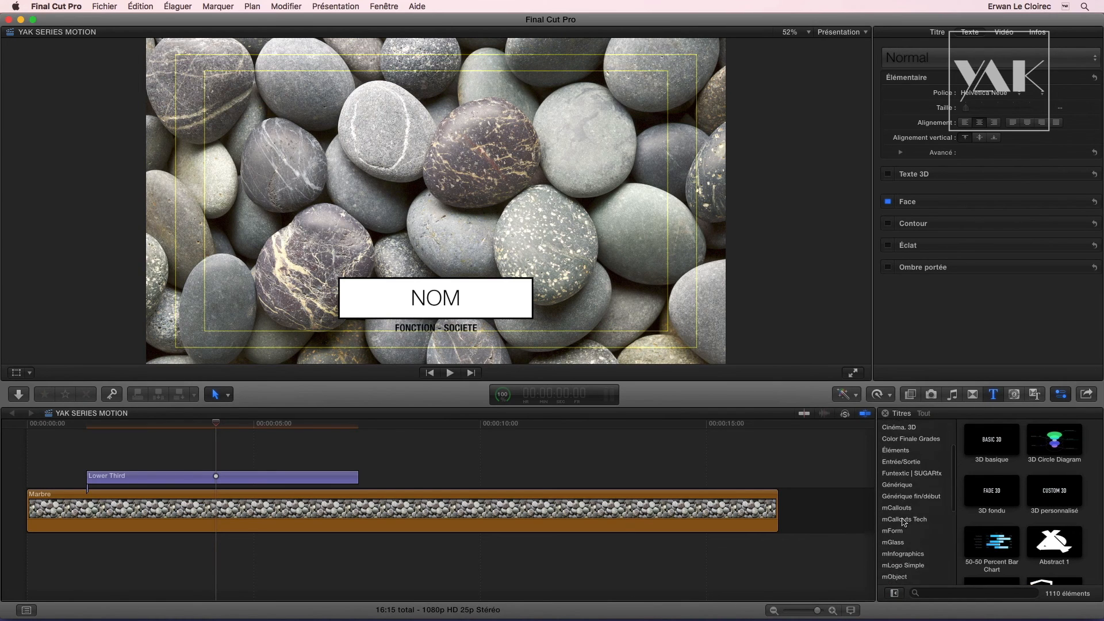
scroll(902, 520, "down", 5)
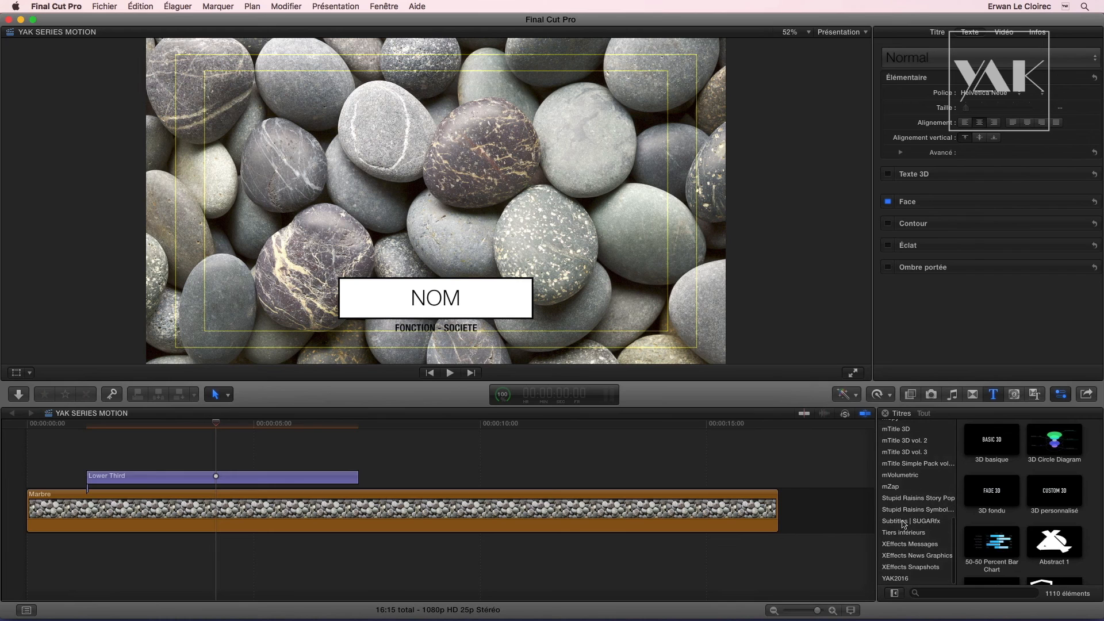
left_click(895, 580)
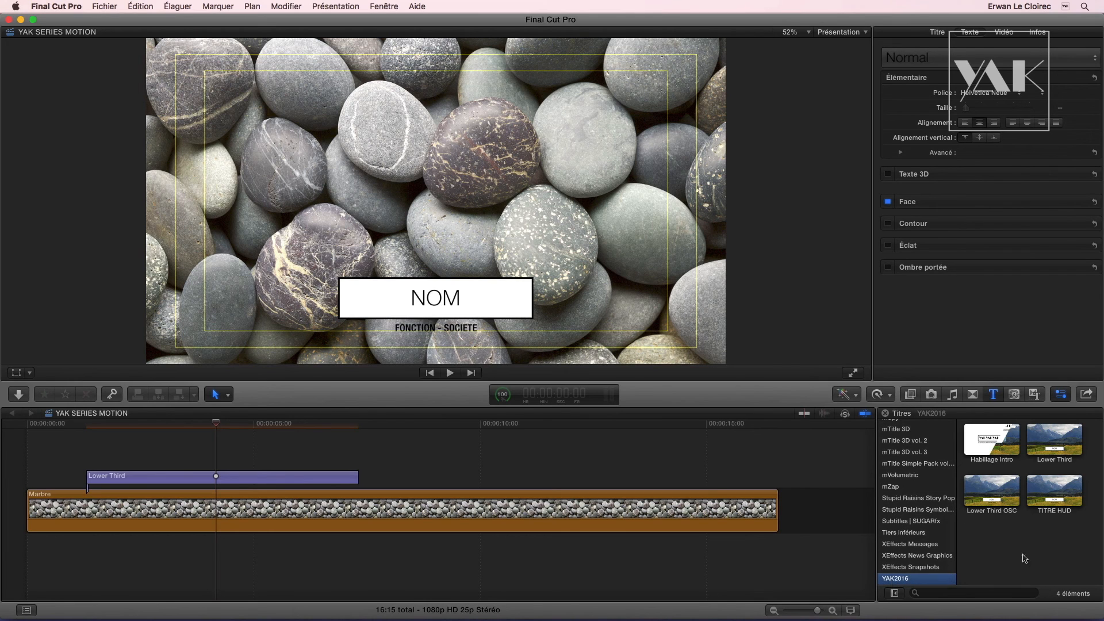
left_click_drag(1046, 493, 440, 475)
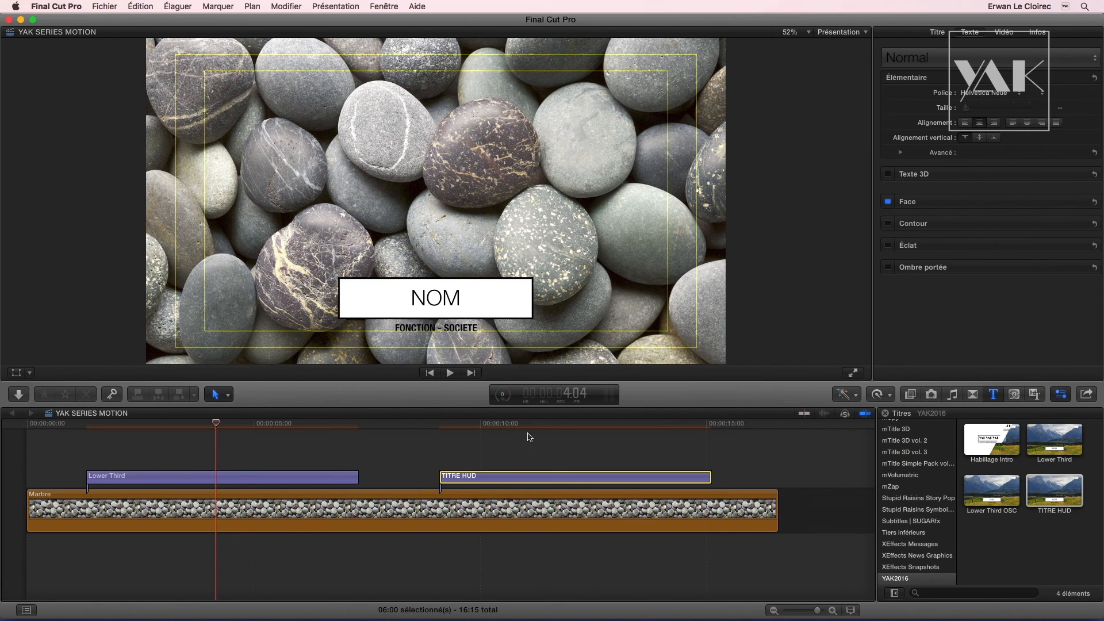
Step: At 11:16, move and resize the TITRE HUD title with its on-screen control, placing it slightly enlarged in the lower-left area of the picture
left_click_drag(609, 424, 554, 424)
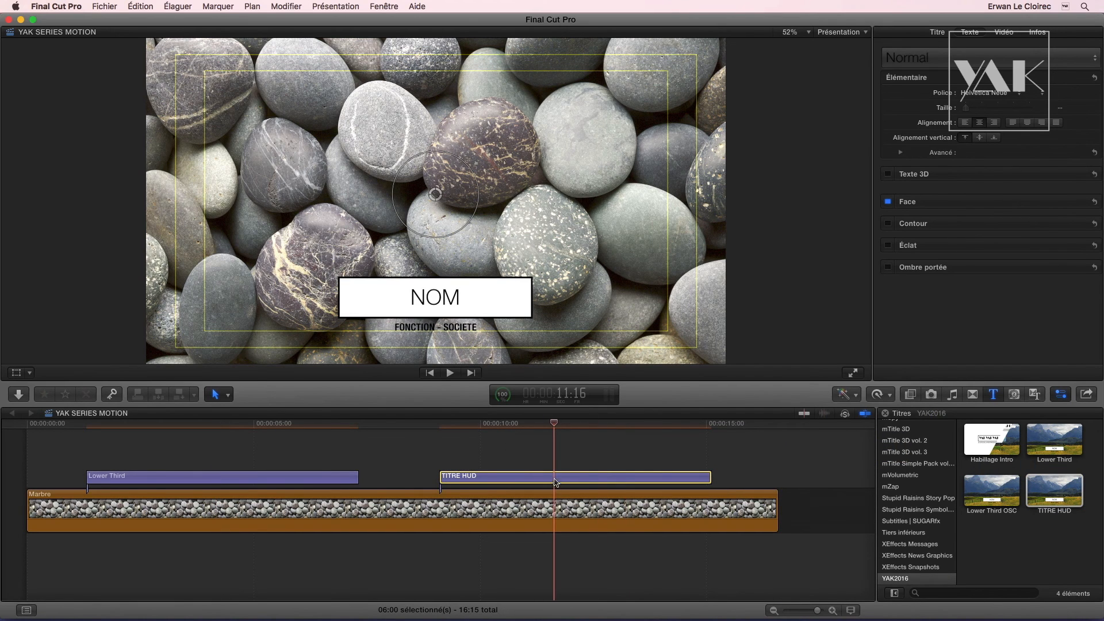
left_click_drag(435, 196, 483, 212)
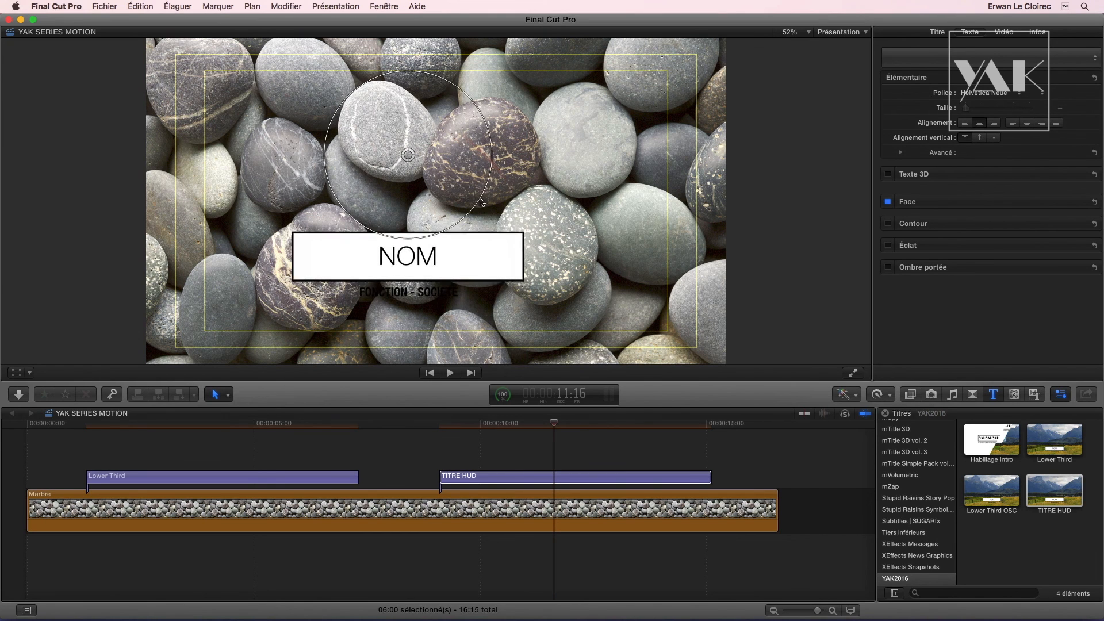
left_click_drag(396, 154, 294, 205)
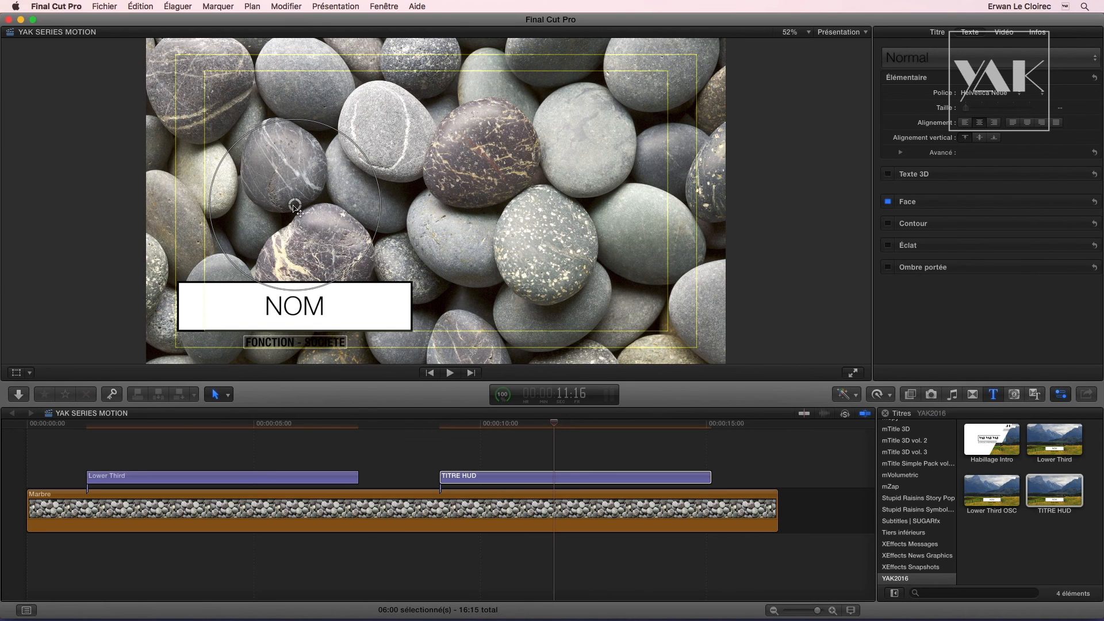
left_click(273, 136)
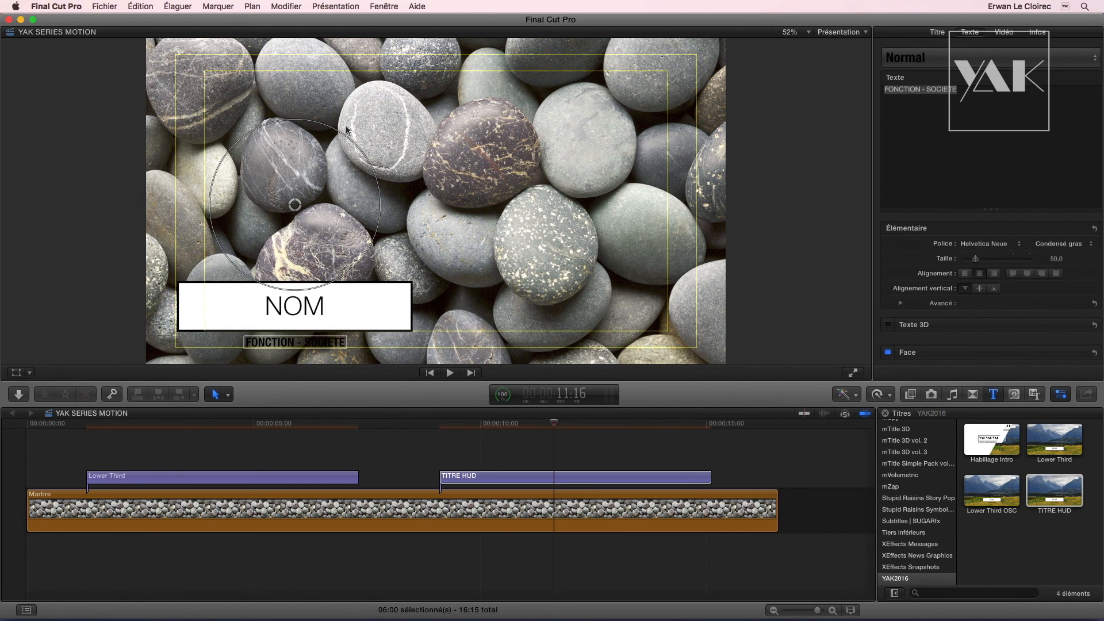
left_click_drag(290, 206, 410, 196)
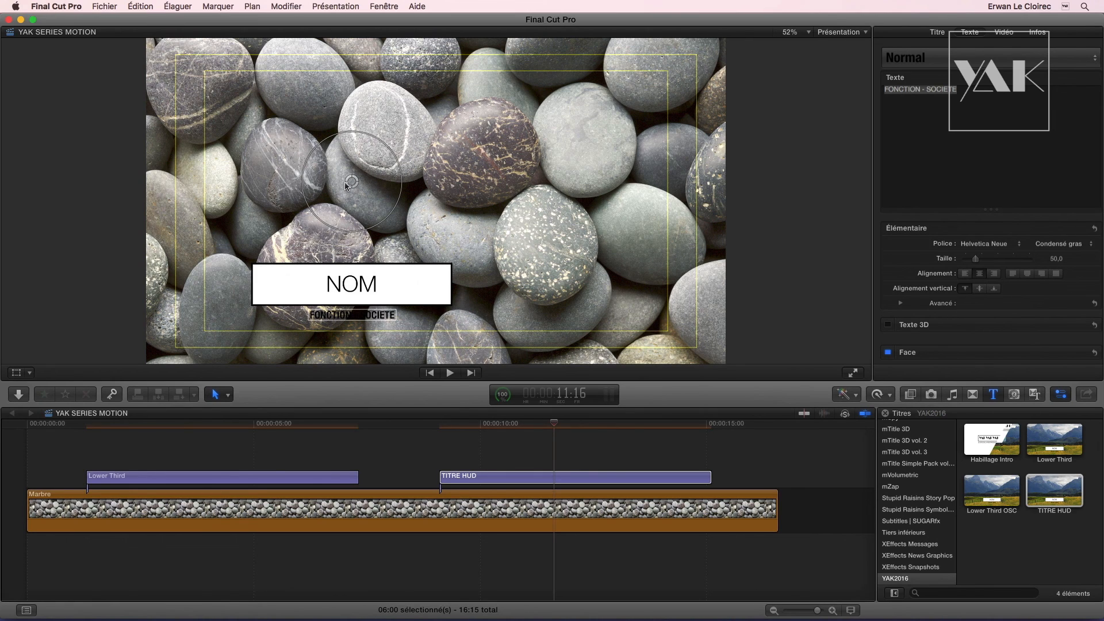
left_click_drag(352, 182, 311, 191)
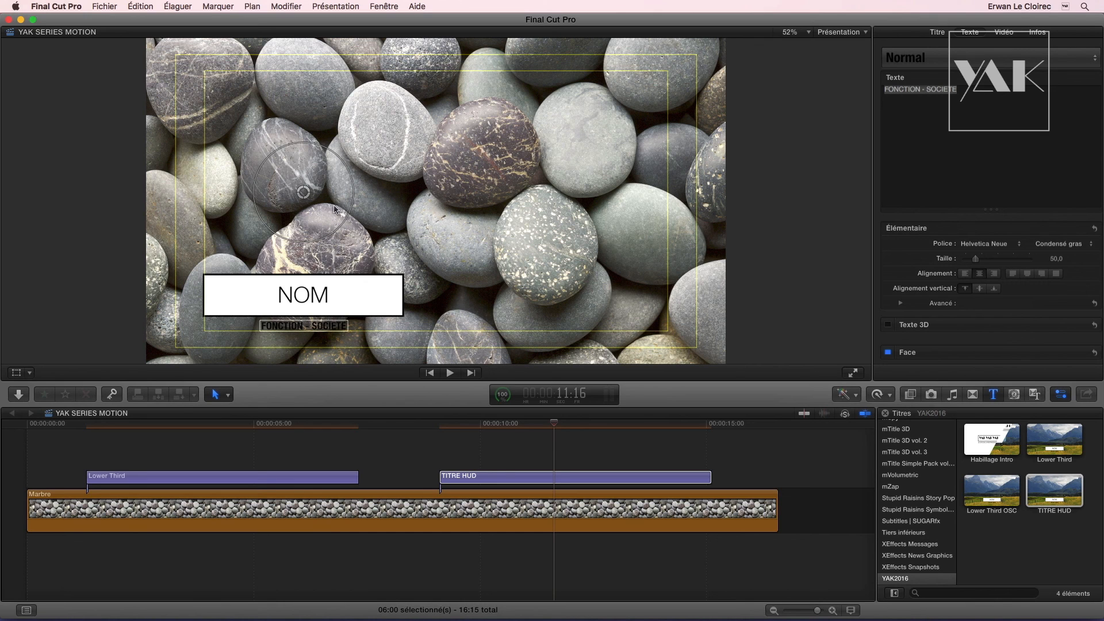
mouse_move(304, 193)
left_mouse_down()
mouse_move(301, 168)
mouse_move(294, 190)
mouse_move(304, 194)
left_mouse_up()
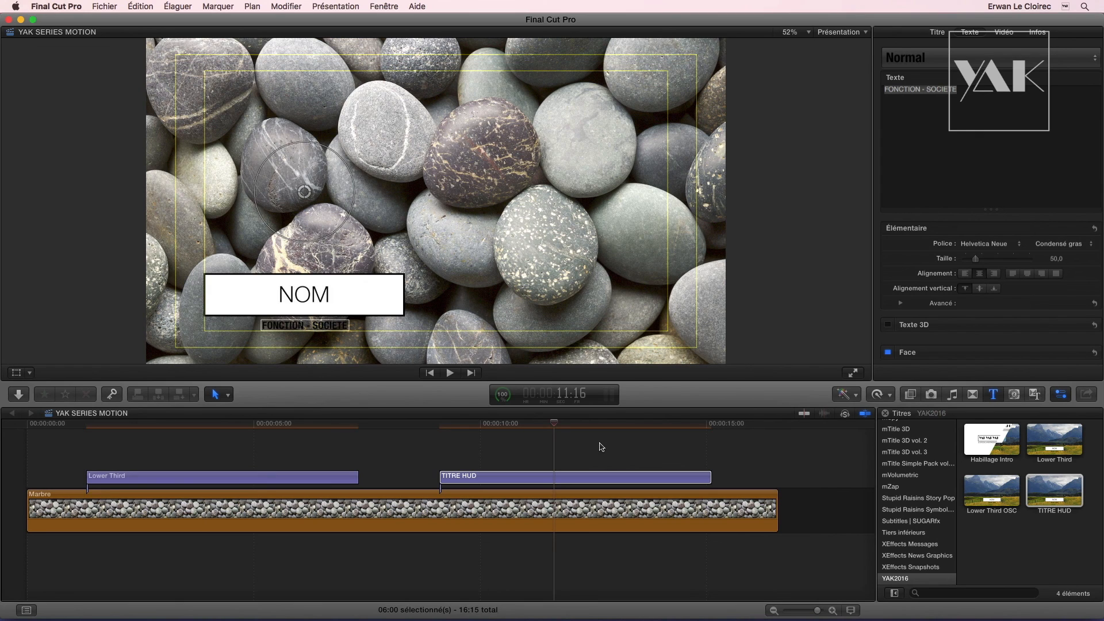